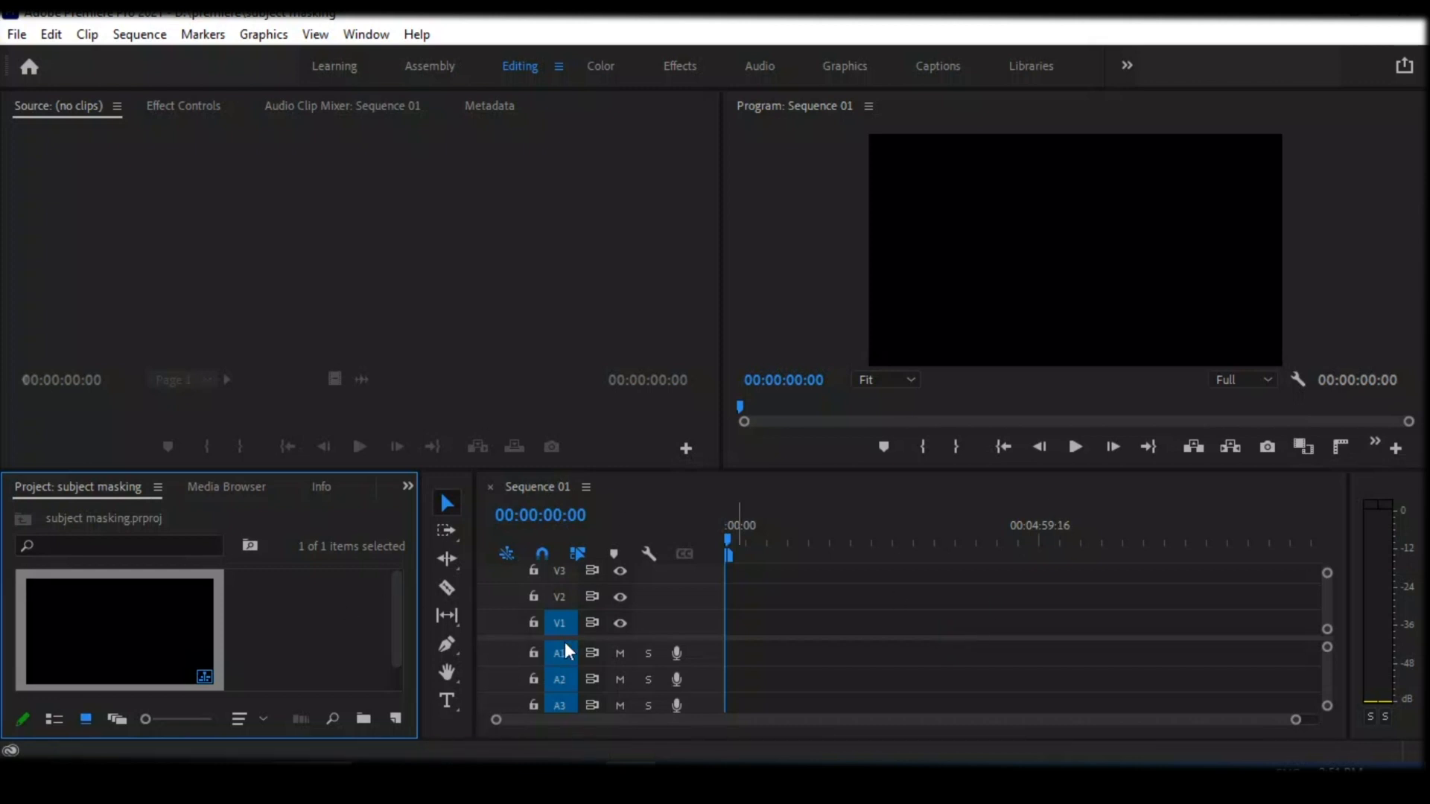
- Add a title reading "telugu tutorial tube" in the video frame with the Type tool
left_click(447, 701)
left_click(933, 244)
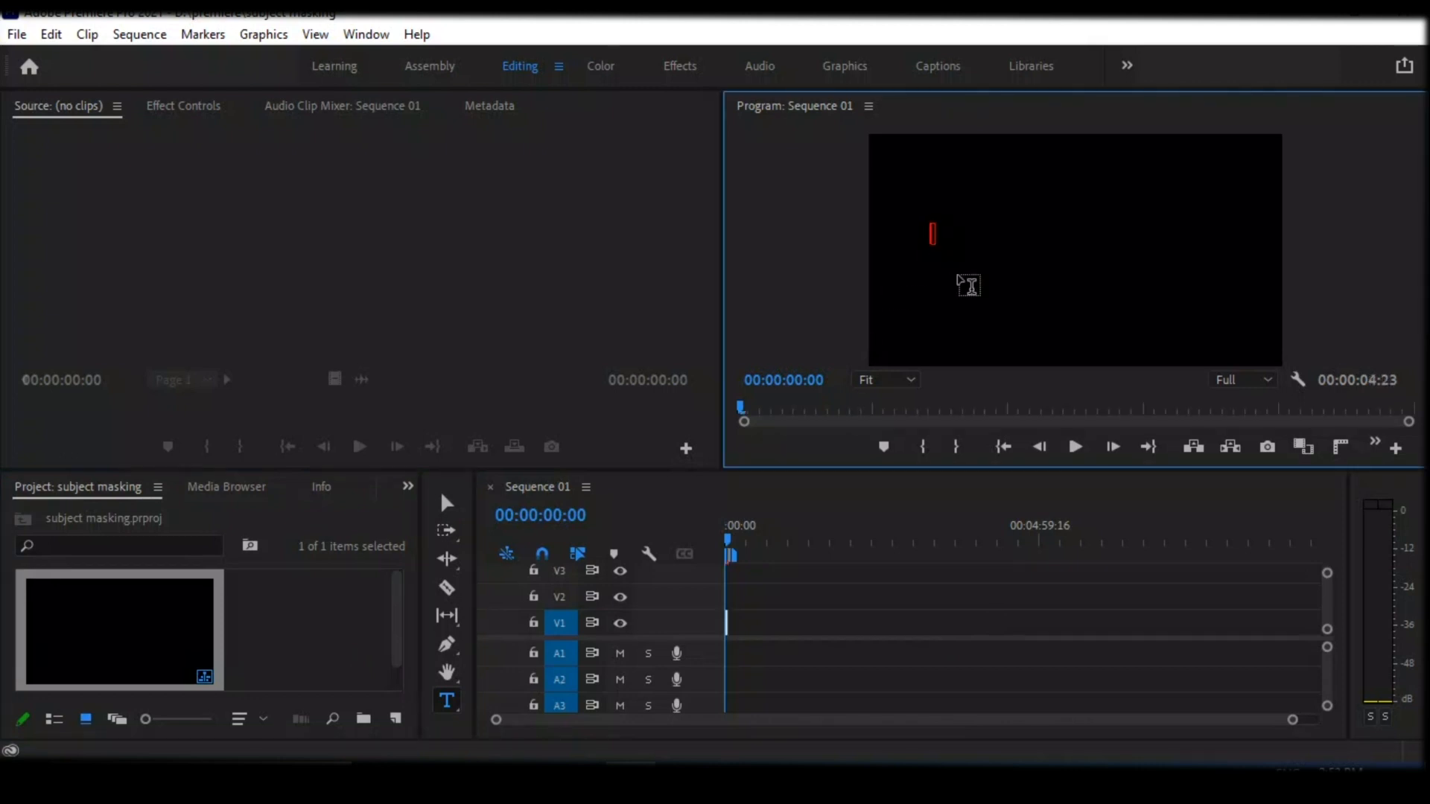
type("telugu tutorial tube")
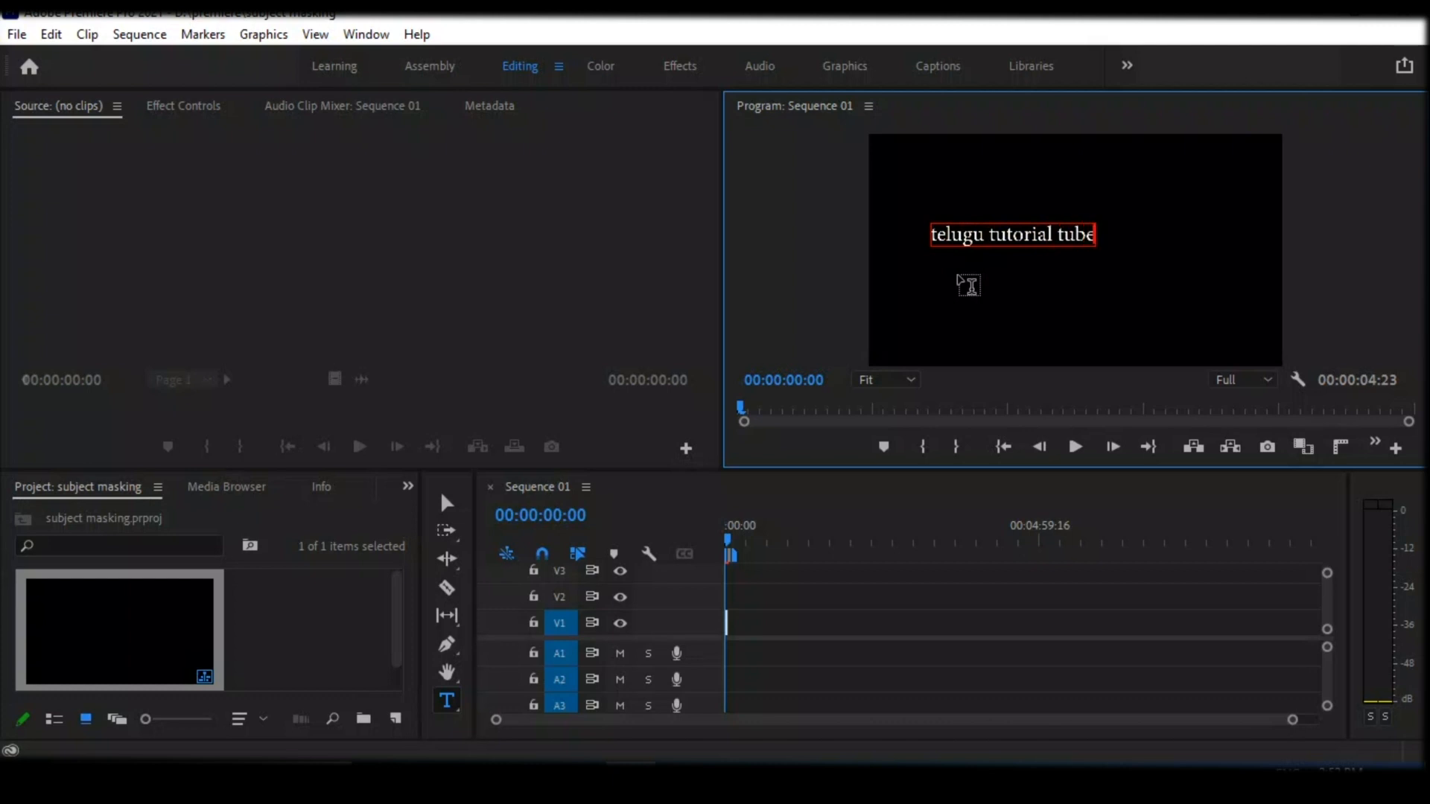
- Select the whole title text, expand its text properties and set the font size to 211
key("ctrl+a")
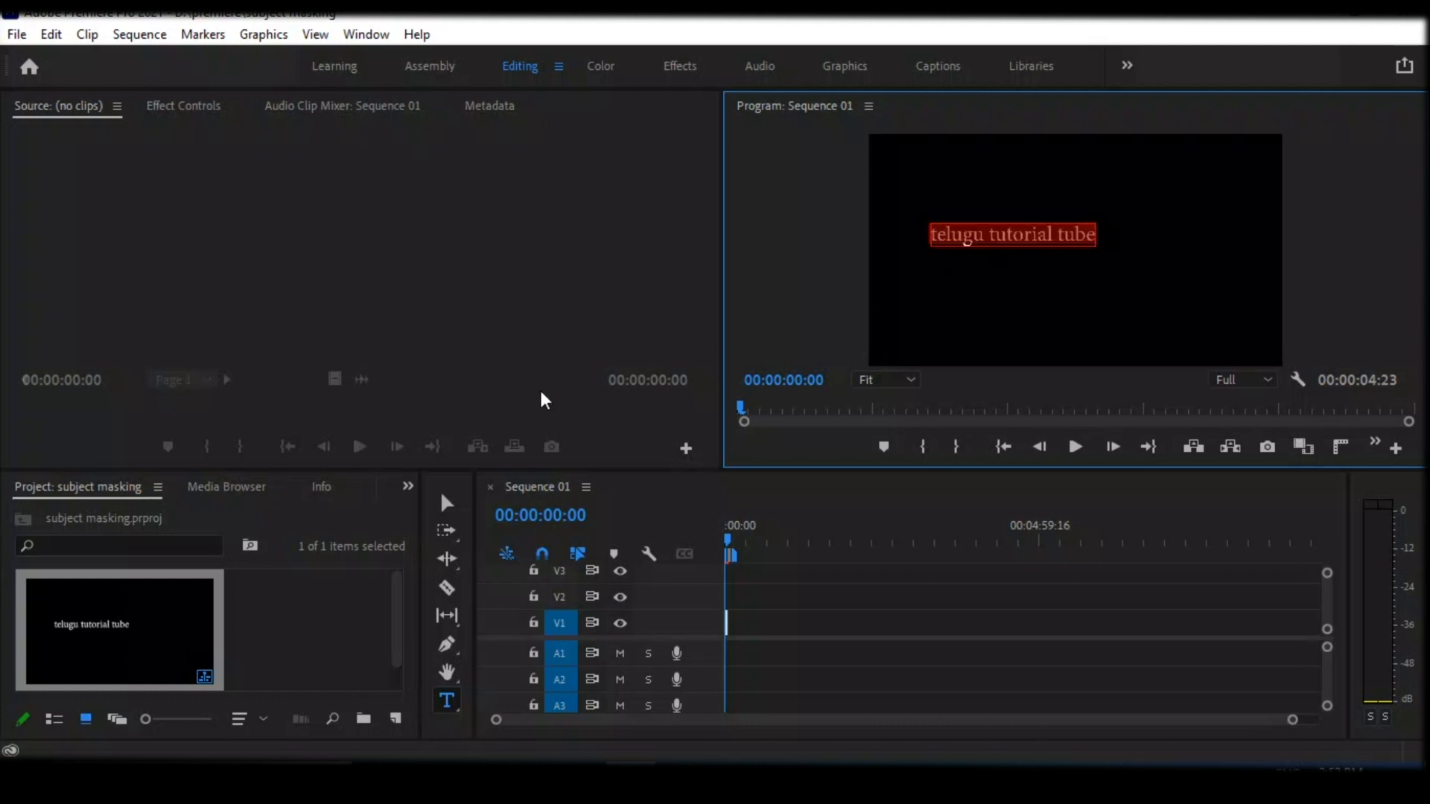
left_click(166, 106)
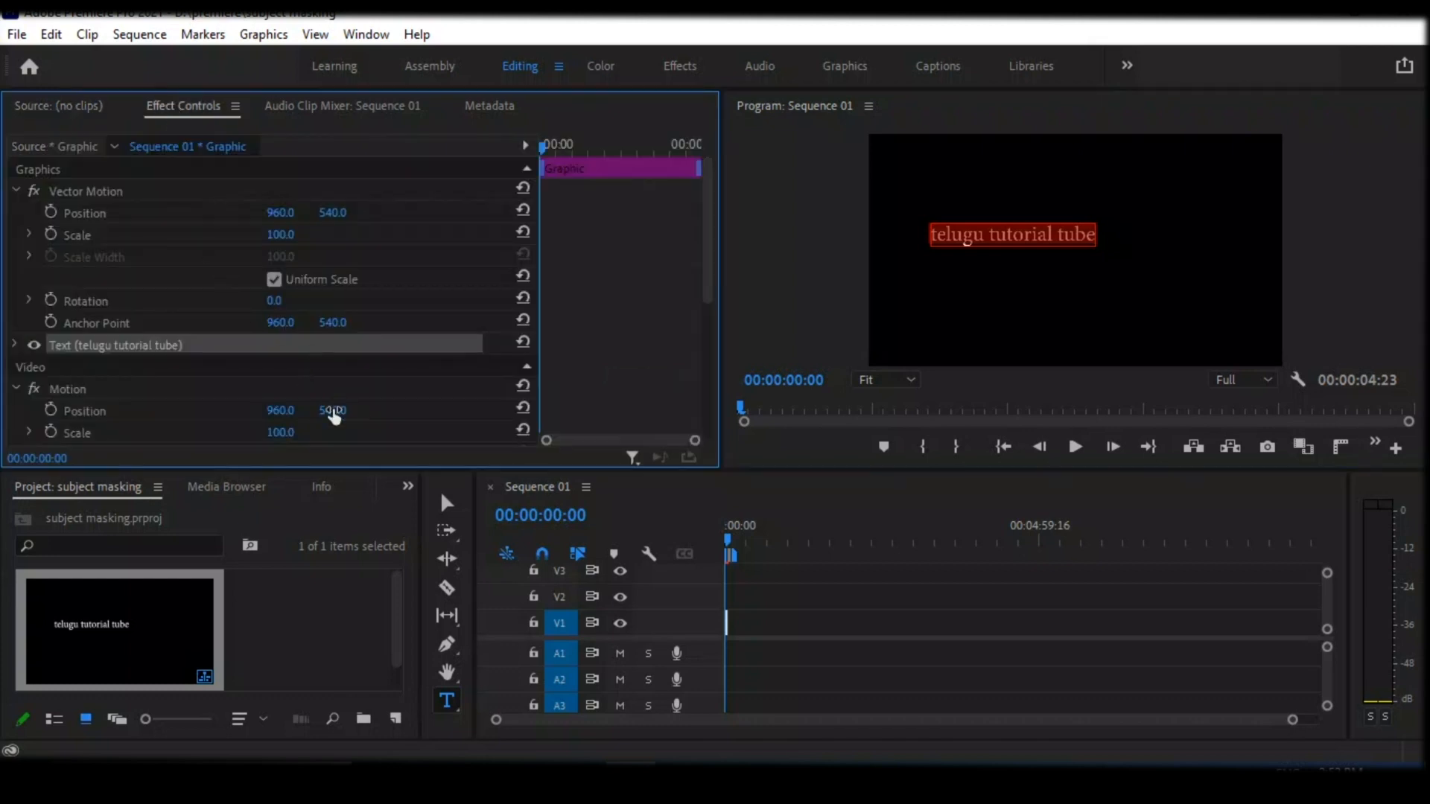
left_click(15, 344)
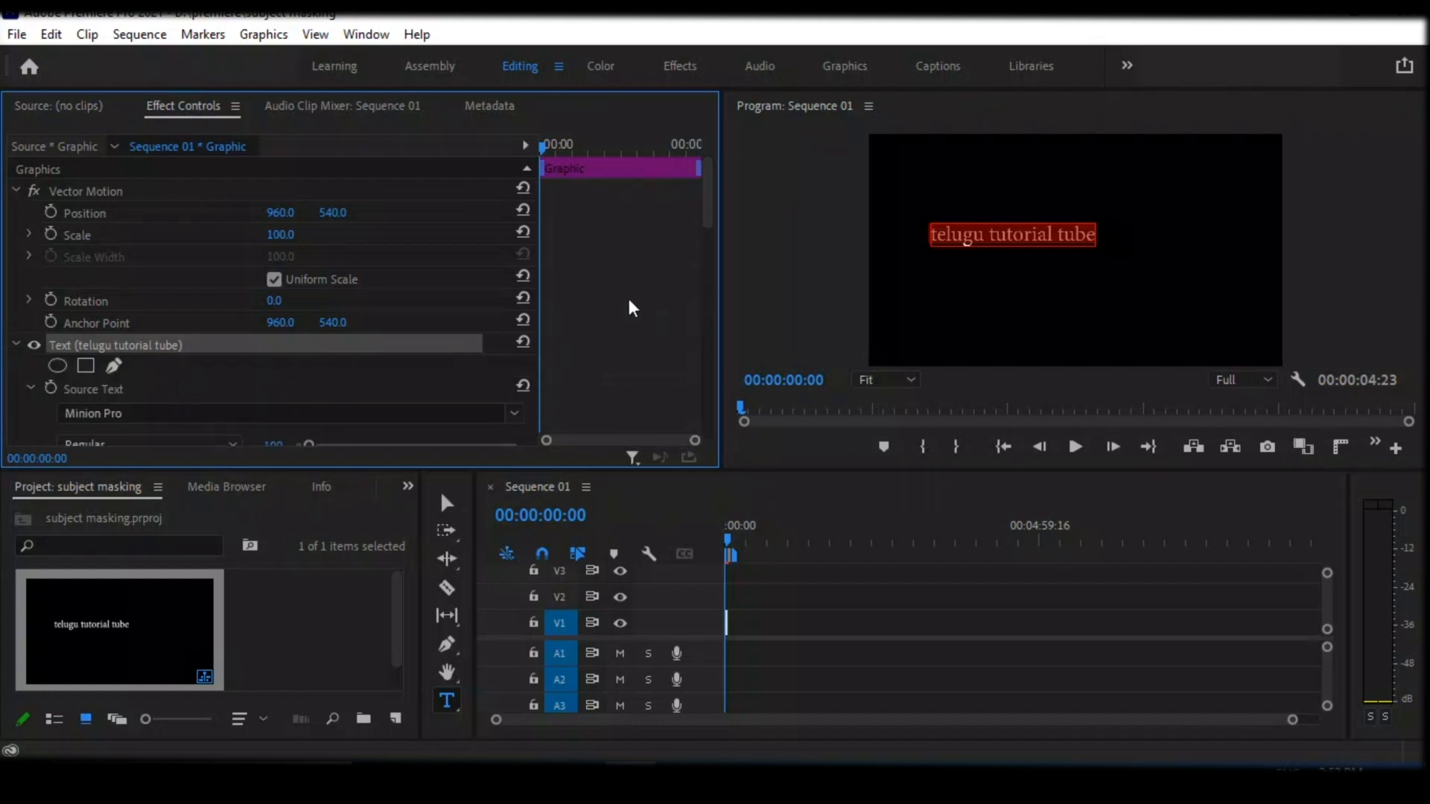
left_click_drag(709, 199, 714, 244)
left_click_drag(310, 269, 326, 270)
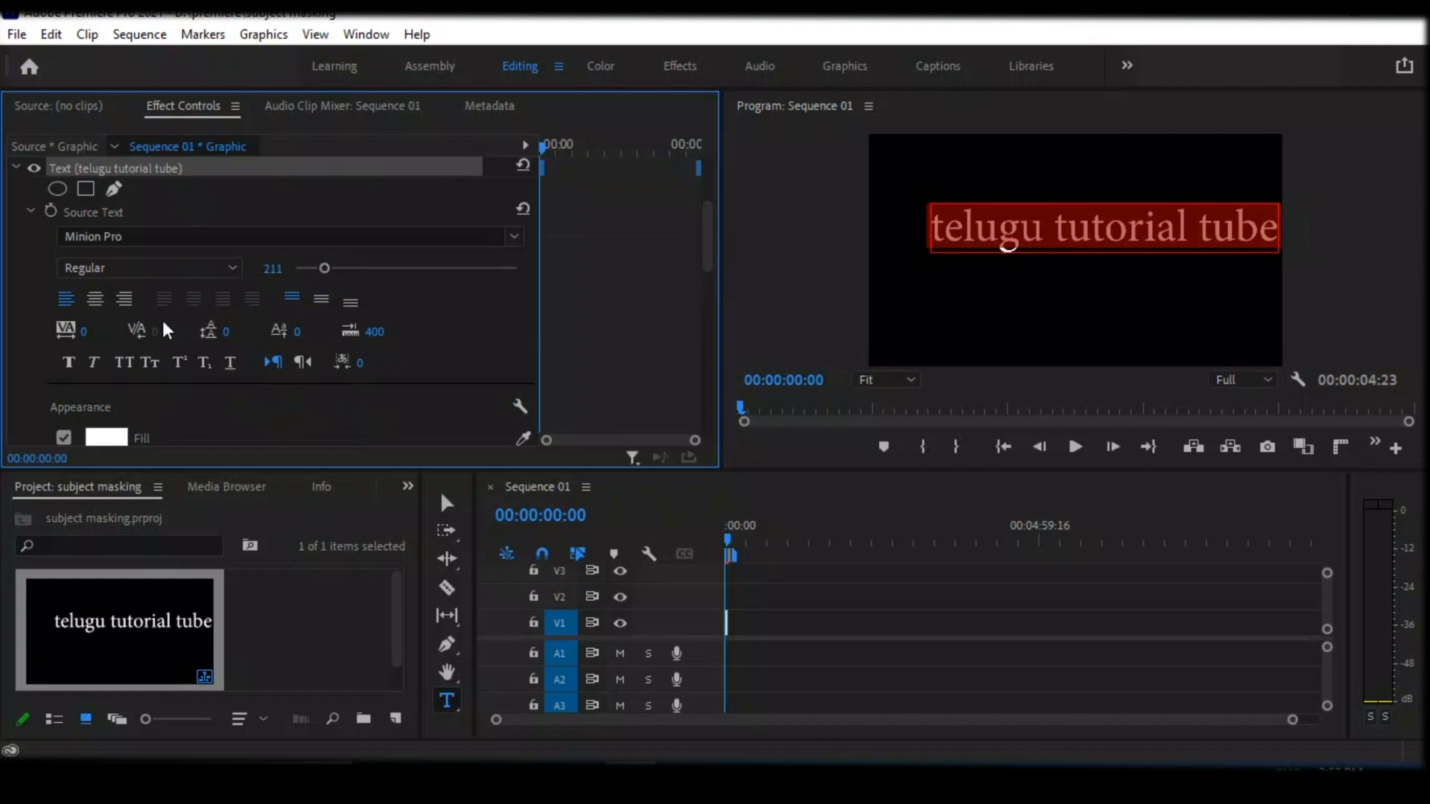
- Change the title's font to Terminator Real NFI, set its size to 69 and apply faux bold
left_click(514, 239)
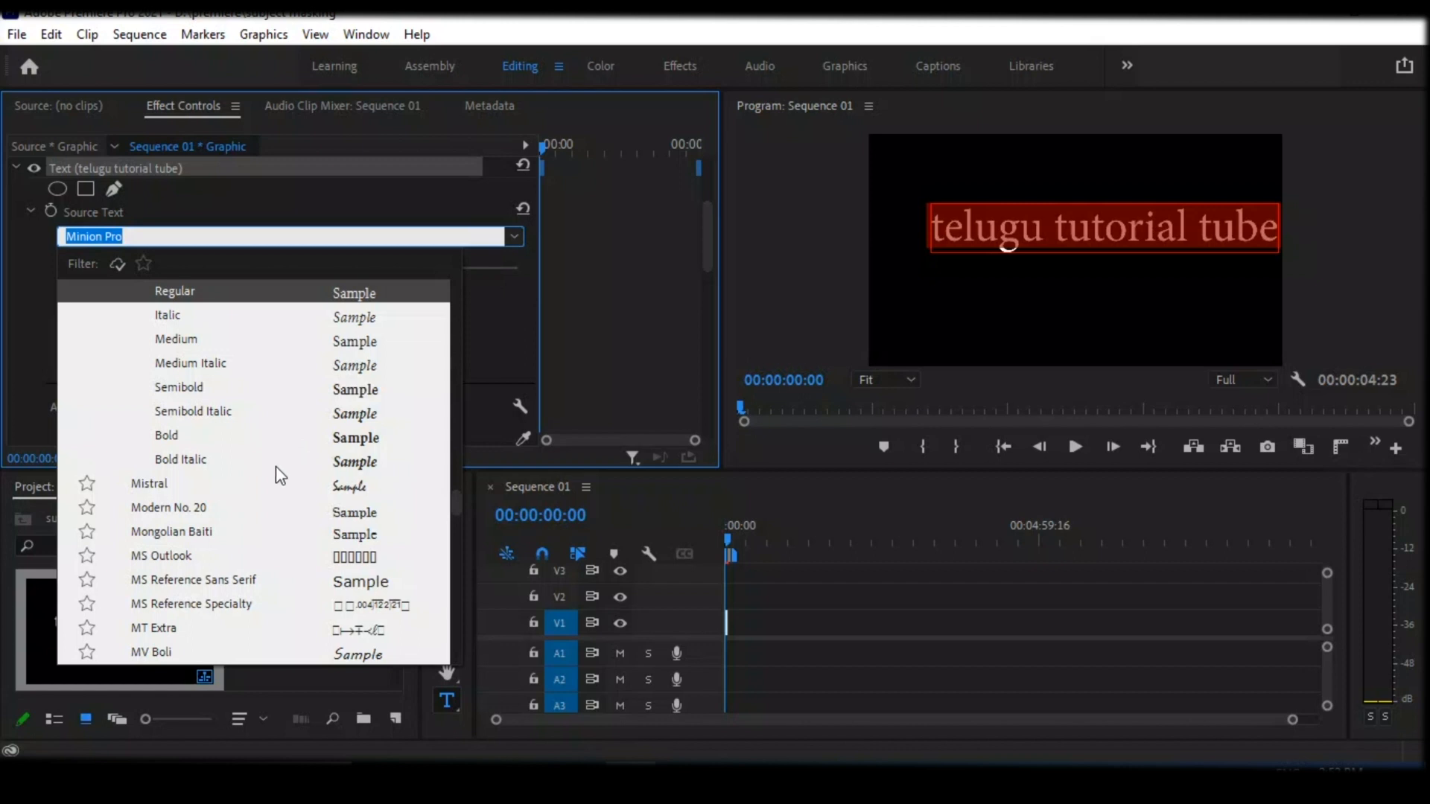
scroll(276, 488, "down", 7)
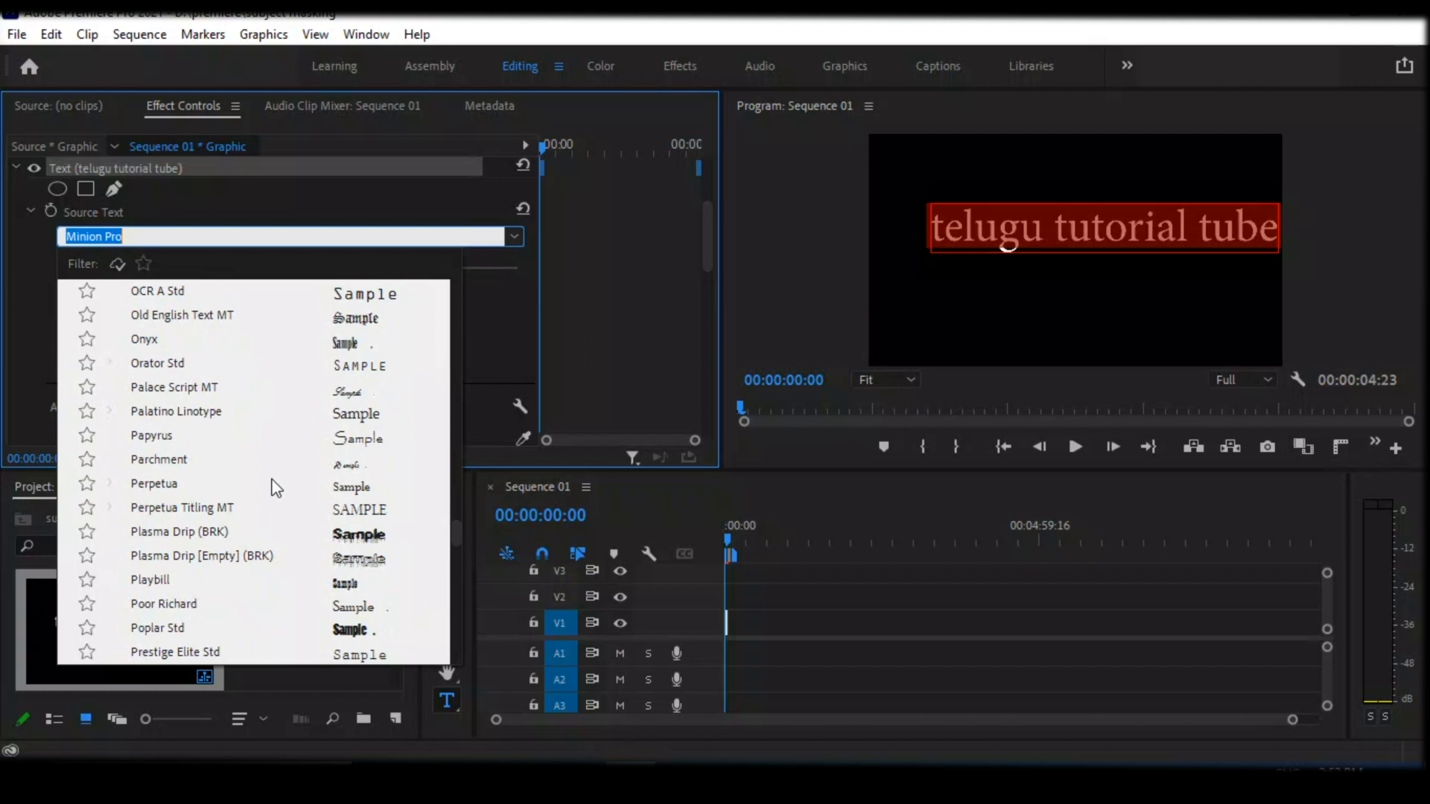
scroll(275, 488, "down", 10)
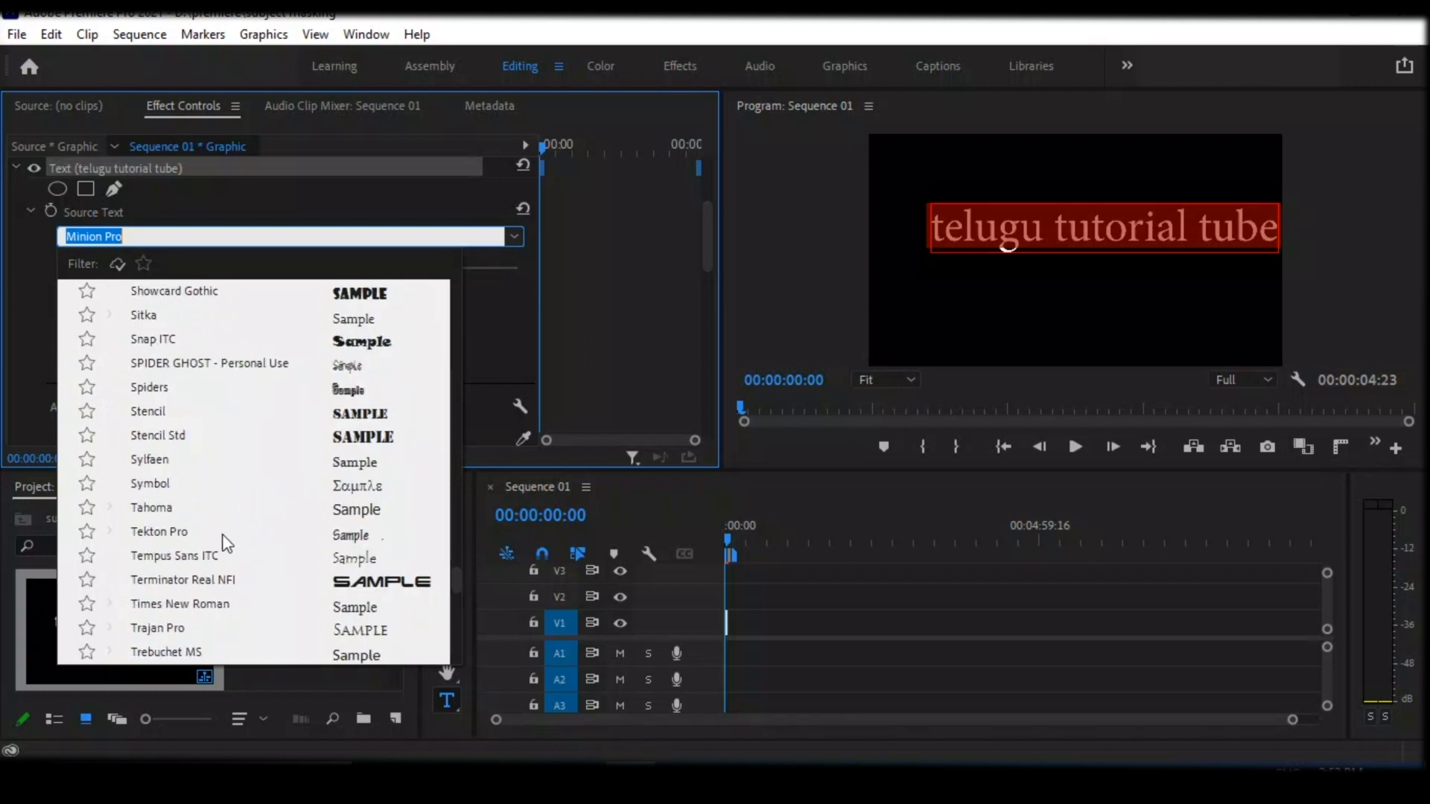
left_click(194, 581)
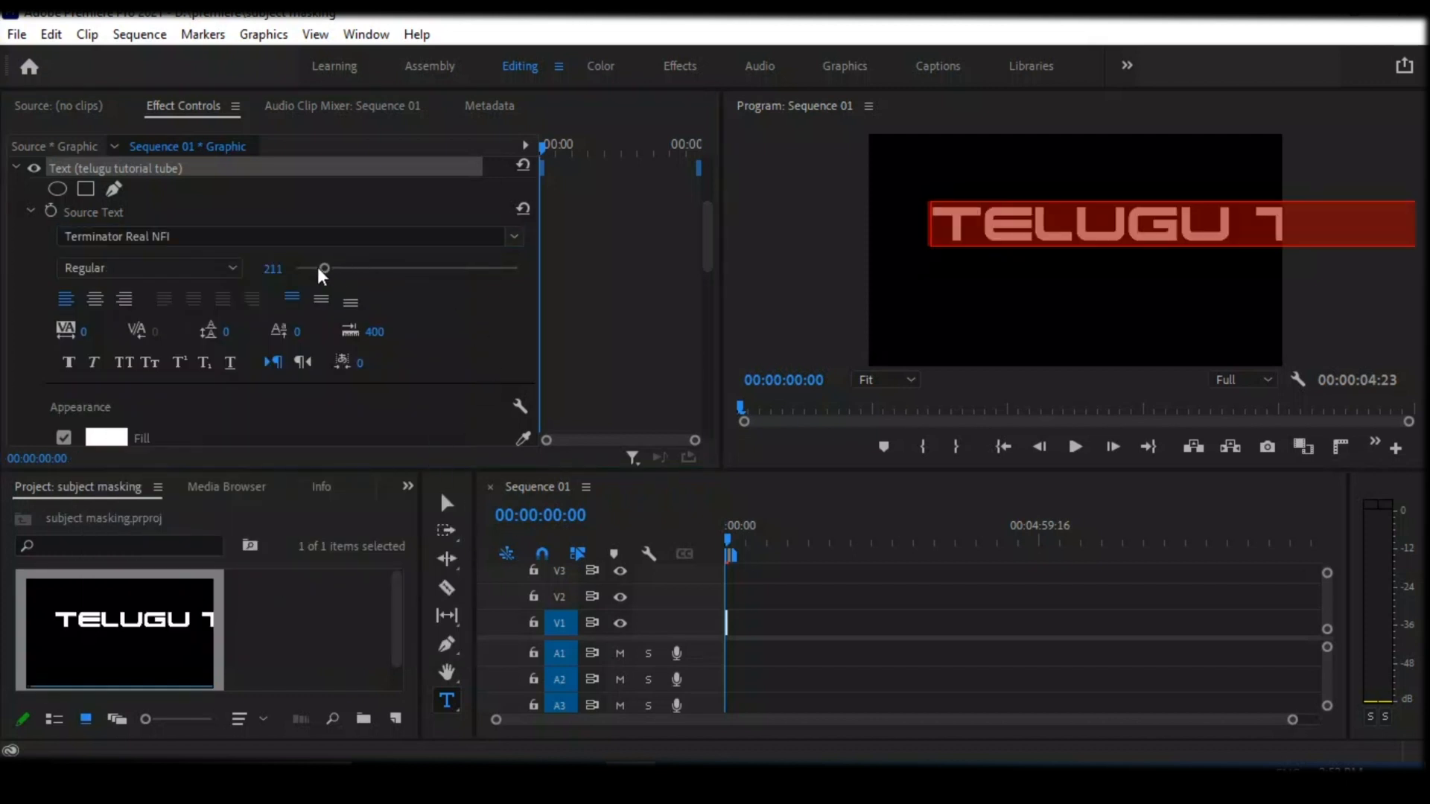
left_click_drag(324, 268, 302, 270)
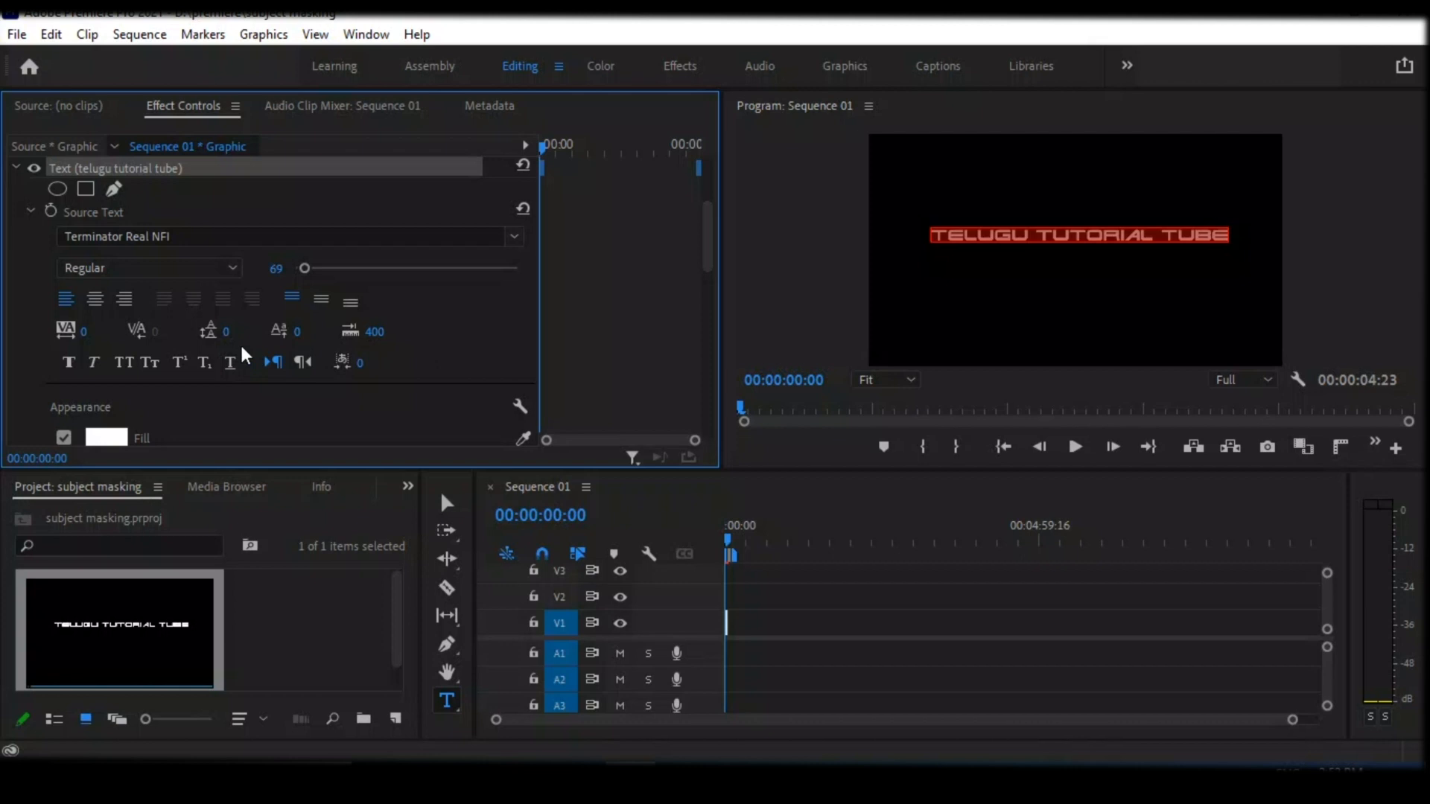
left_click(68, 362)
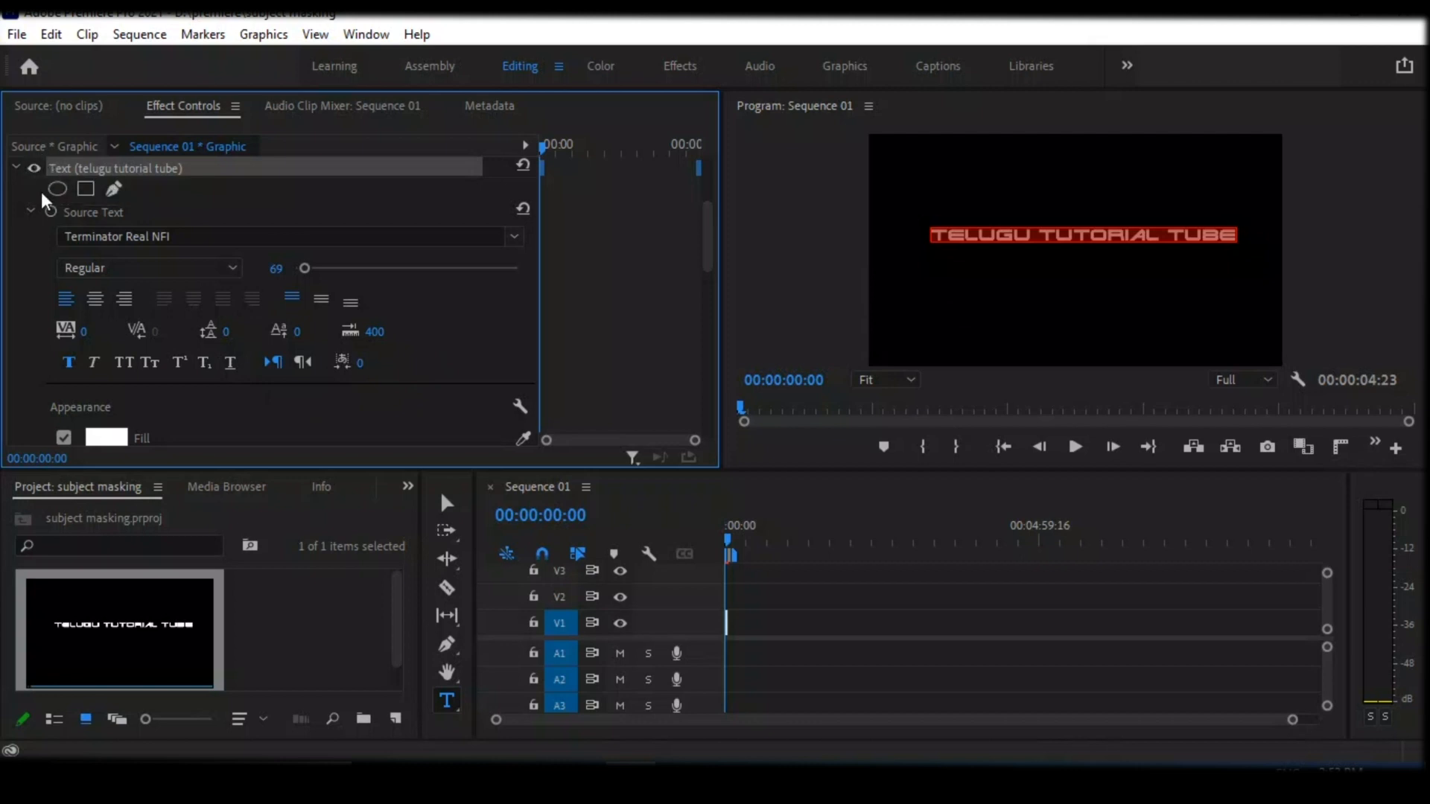
- Turn off uniform scaling in Vector Motion, set the scale height to 363 and the vertical position to 810
left_click_drag(706, 256, 709, 161)
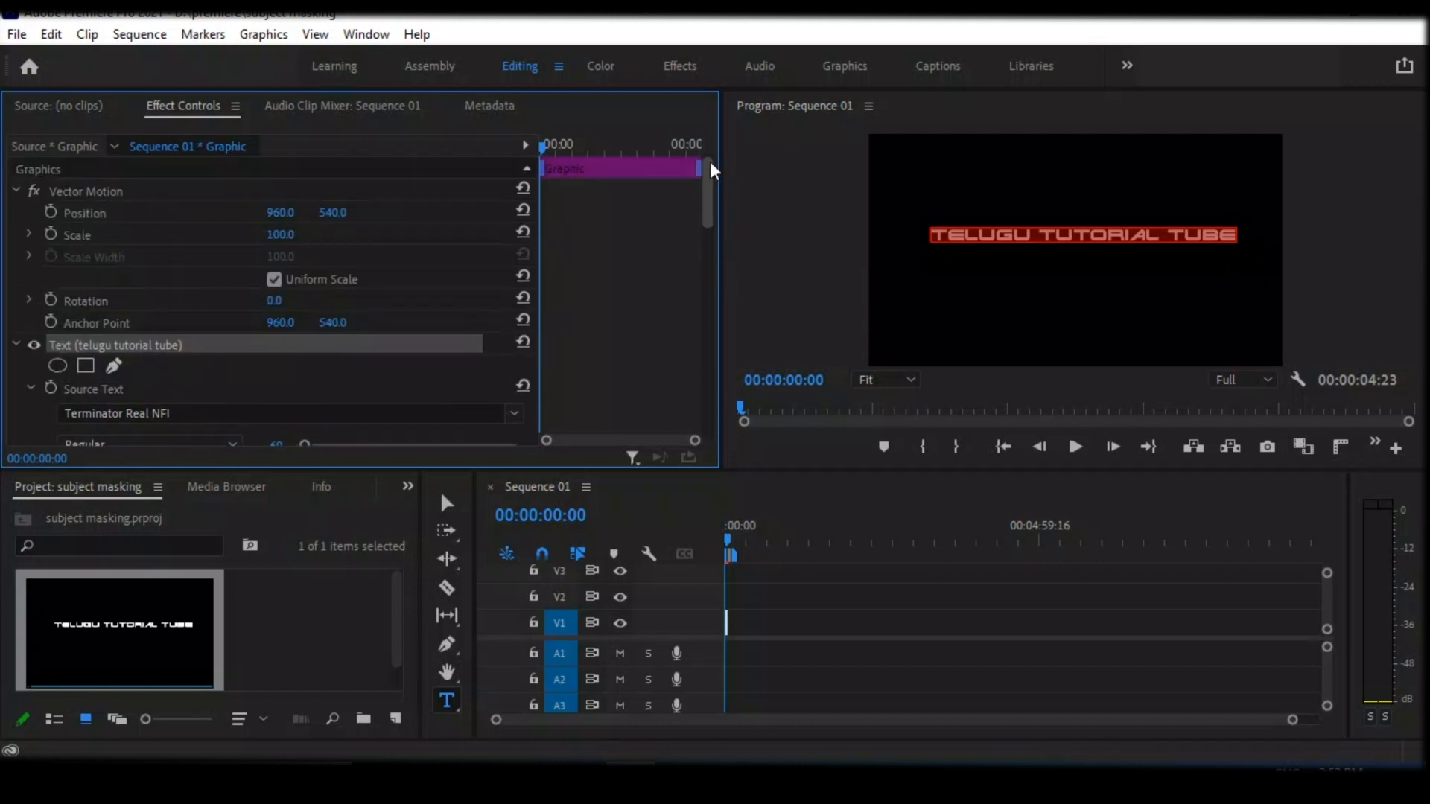
left_click(274, 281)
left_click_drag(281, 234, 476, 234)
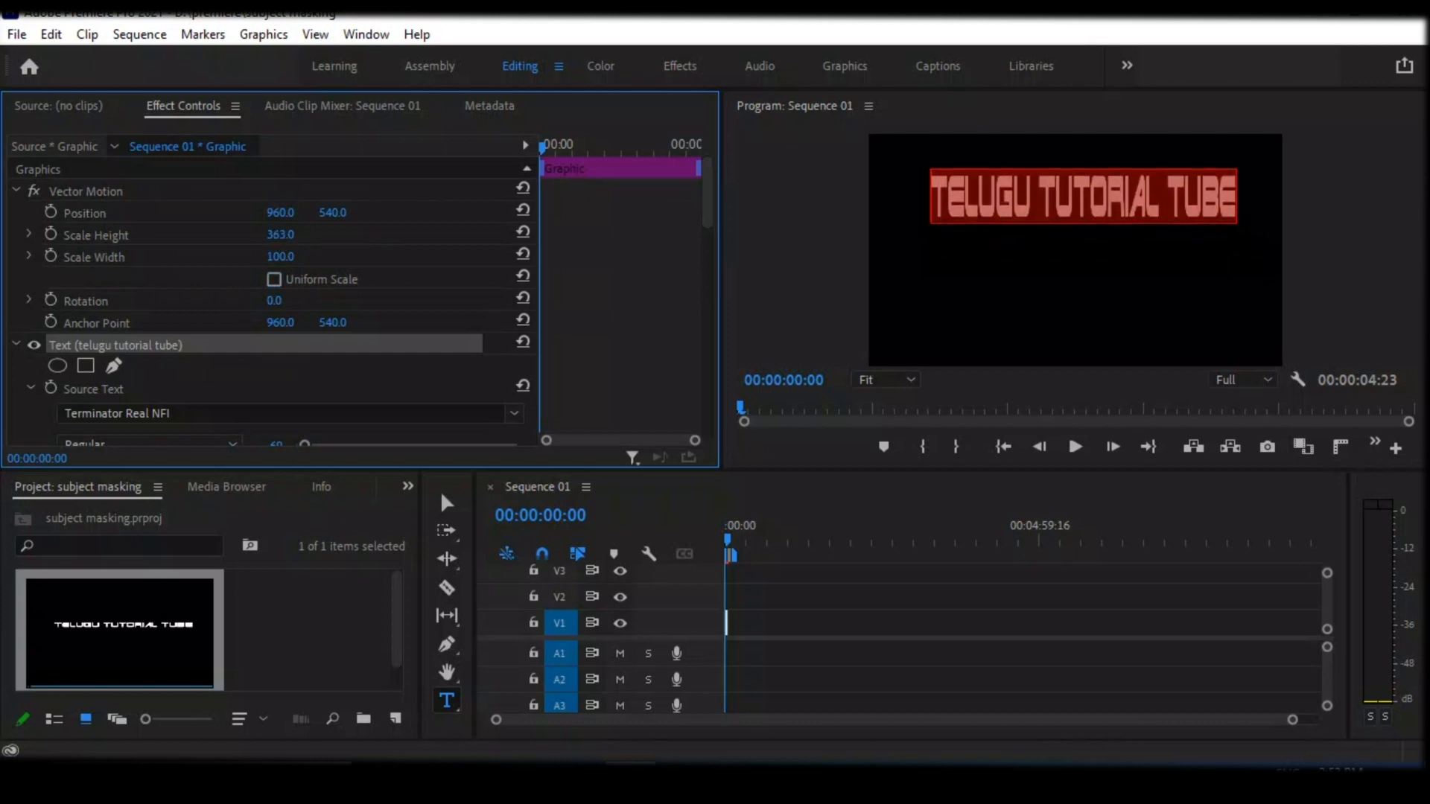
left_click_drag(331, 225, 532, 225)
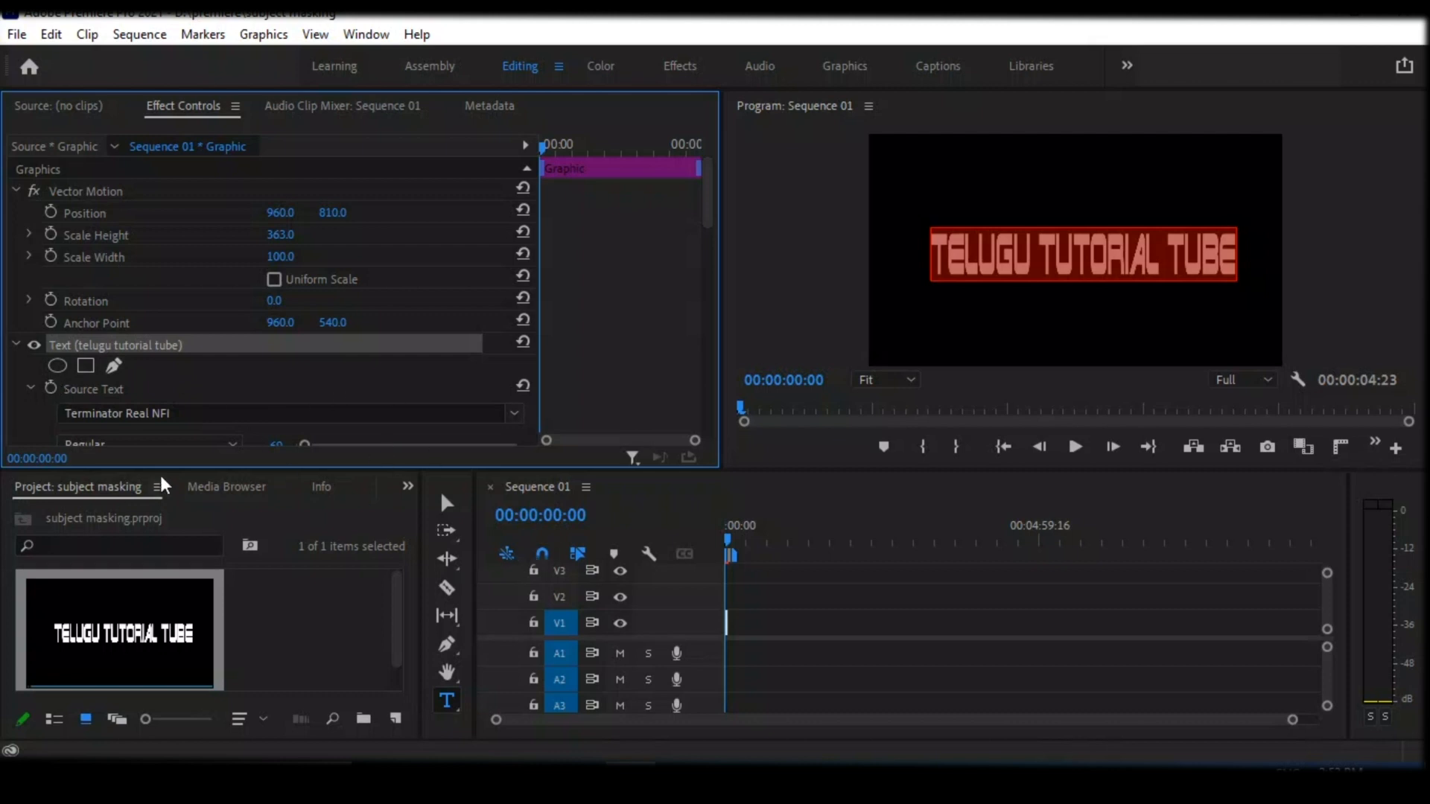
- Add an ellipse mask to the title text and return the playhead to the start of the sequence
left_click(53, 364)
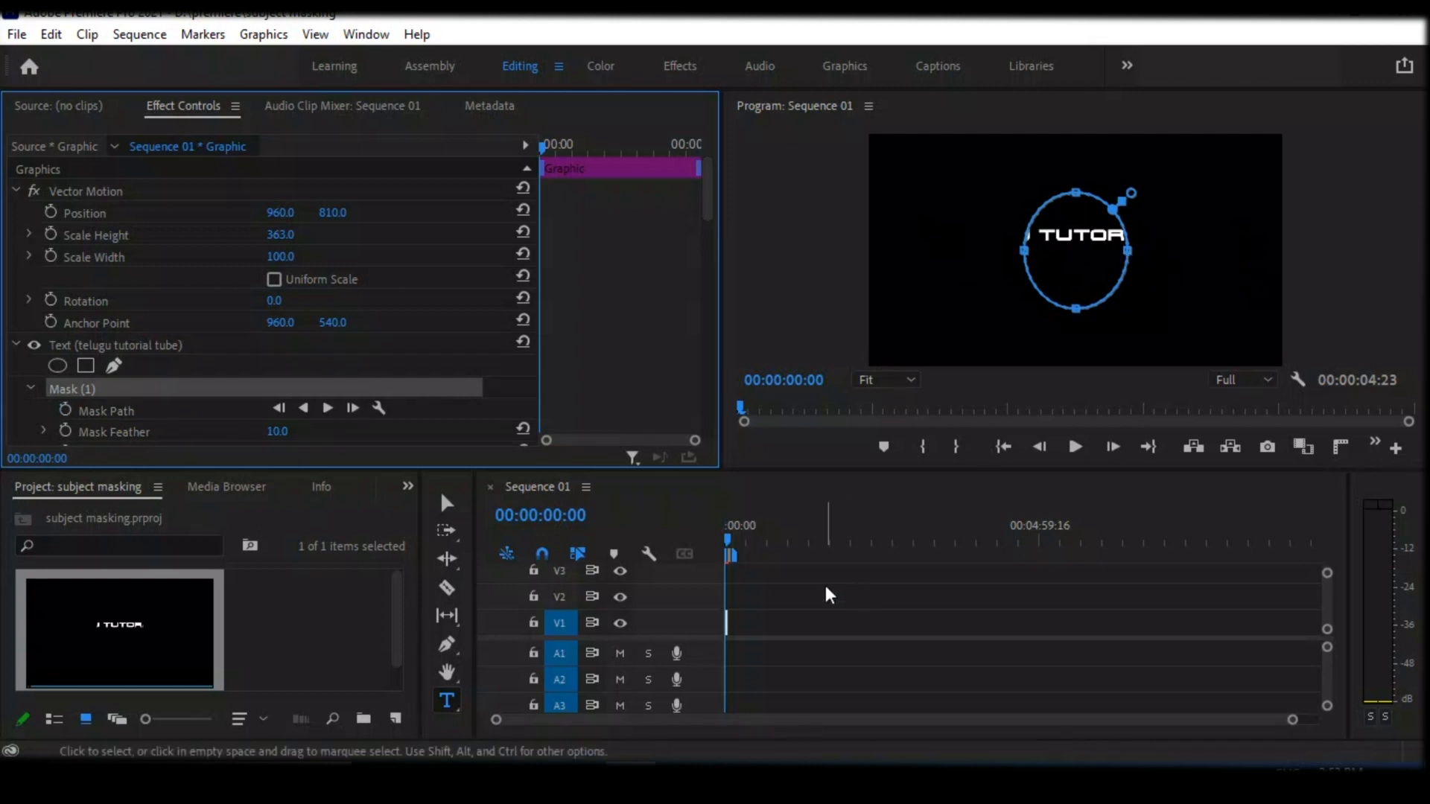
left_click(741, 521)
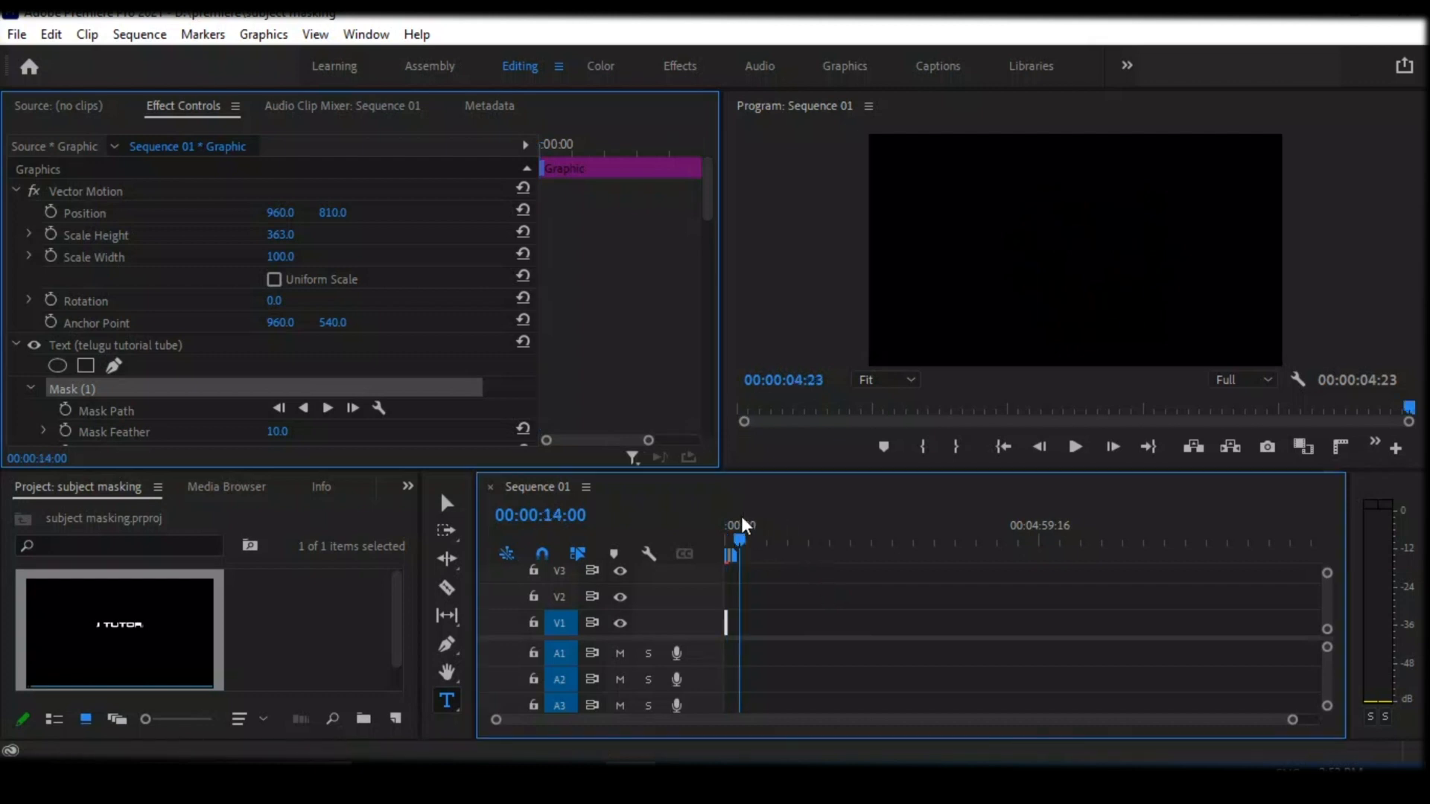
key("=")
key("=")
key("=")
key("=")
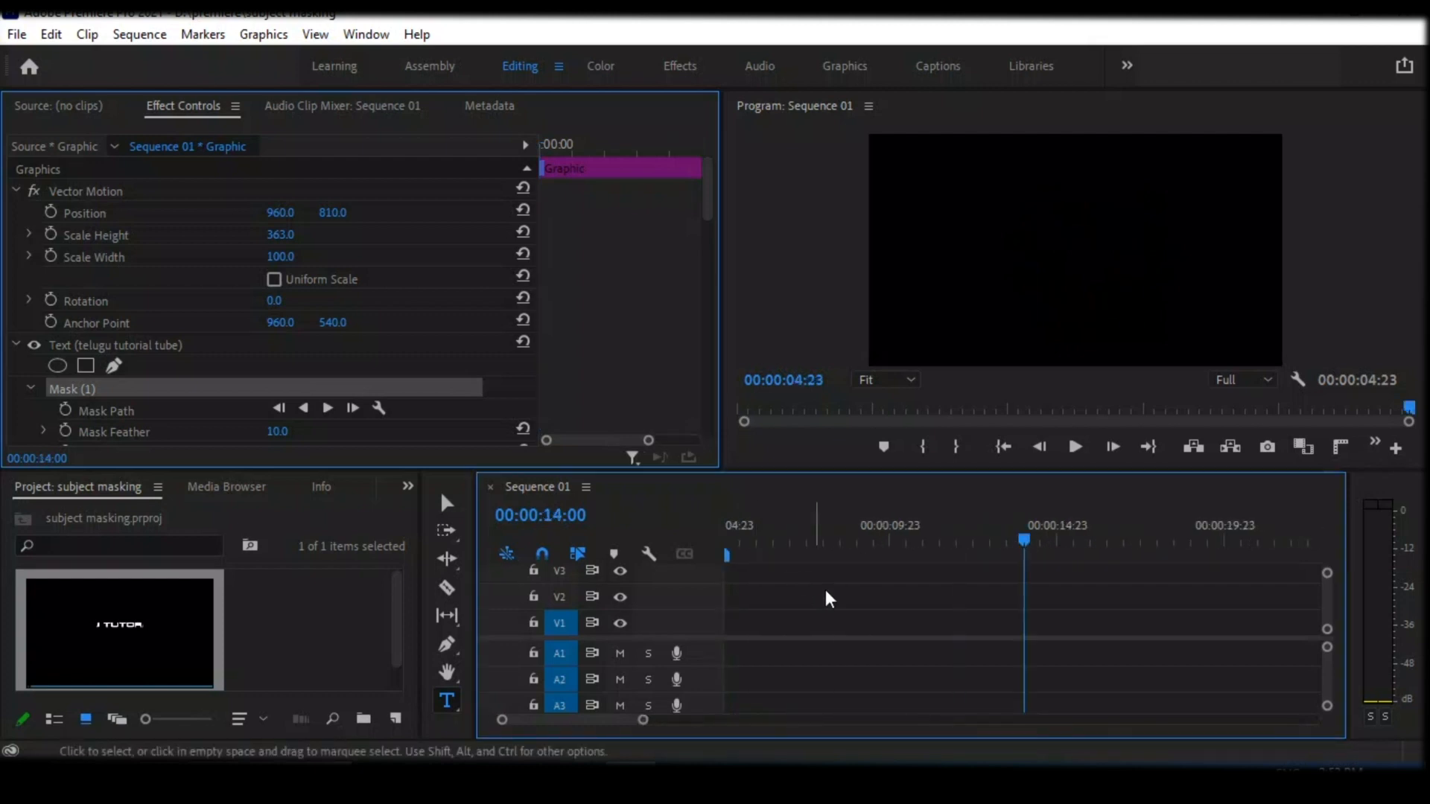
scroll(606, 715, "up", 5)
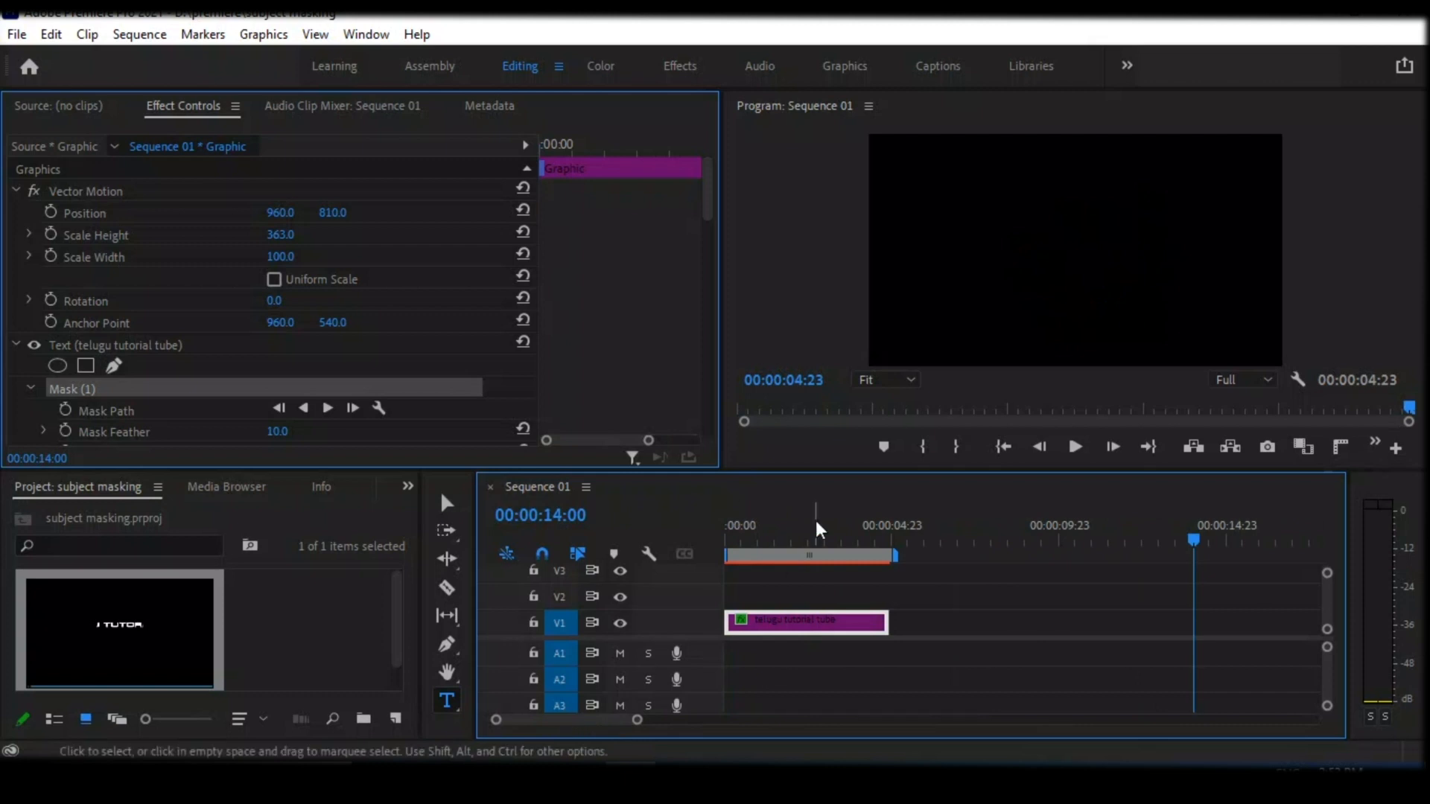
left_click(788, 538)
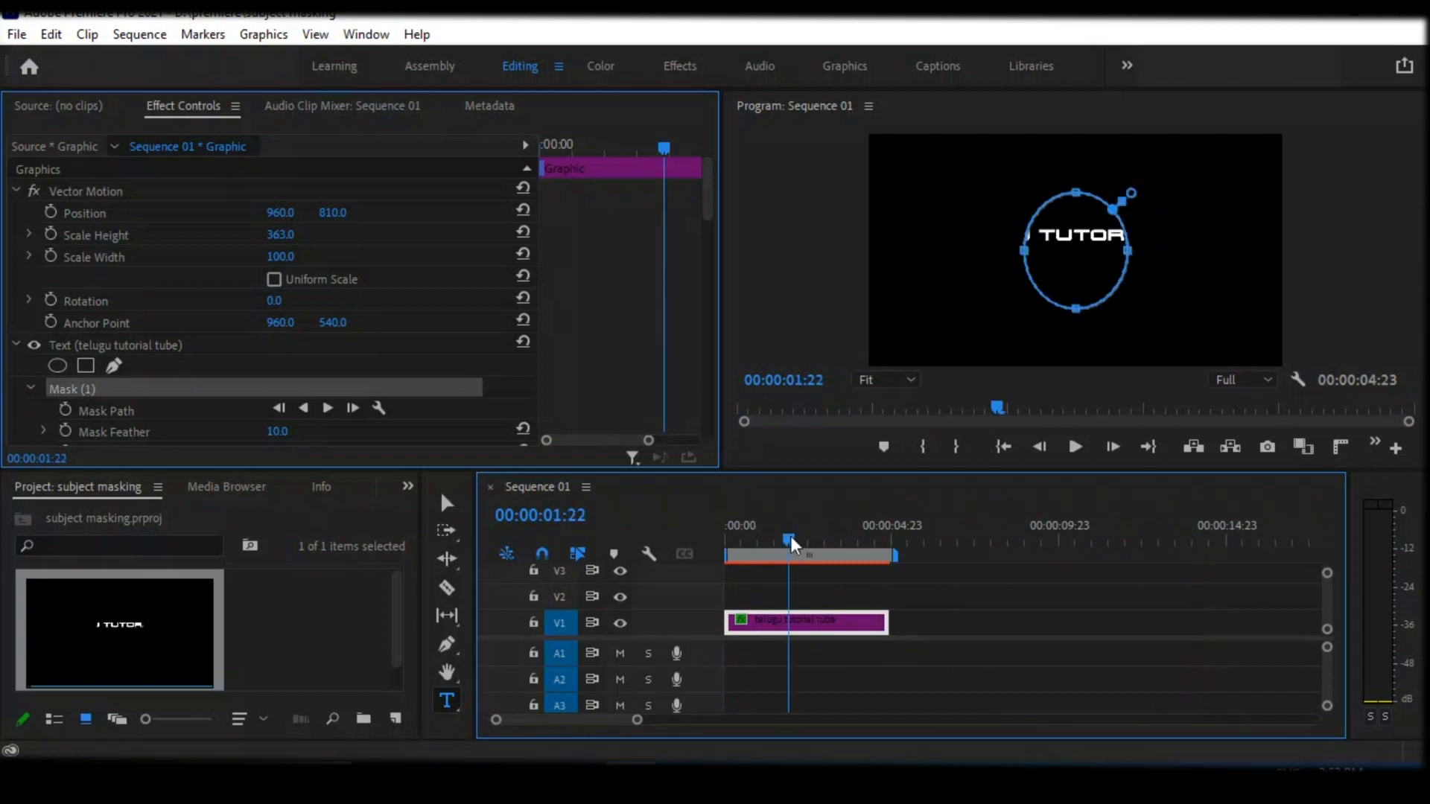
left_click_drag(755, 539, 696, 553)
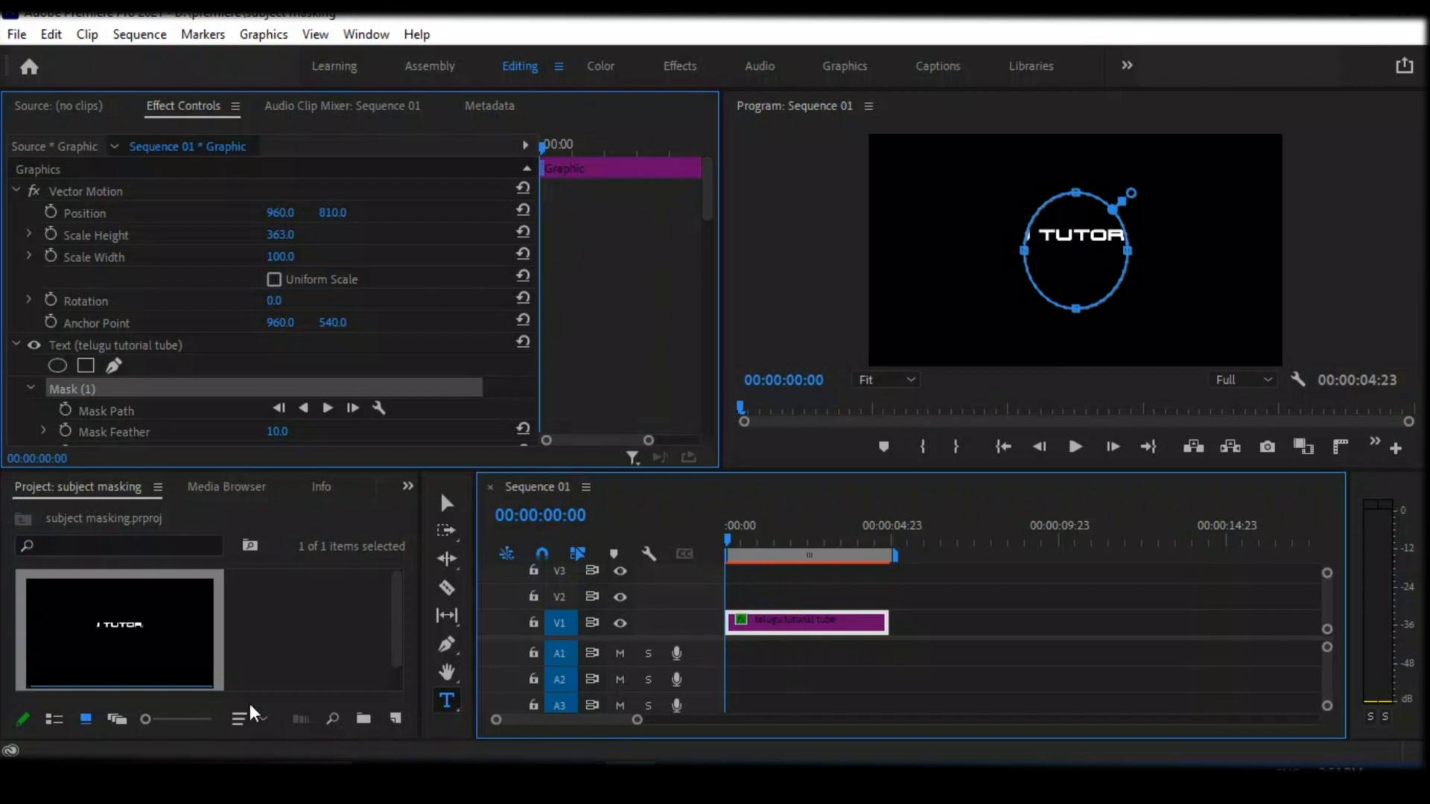
- Move the ellipse mask to the frame's left edge, clear of the text, and enable Mask Path keyframing at 00:00:00:00
left_click(1093, 198)
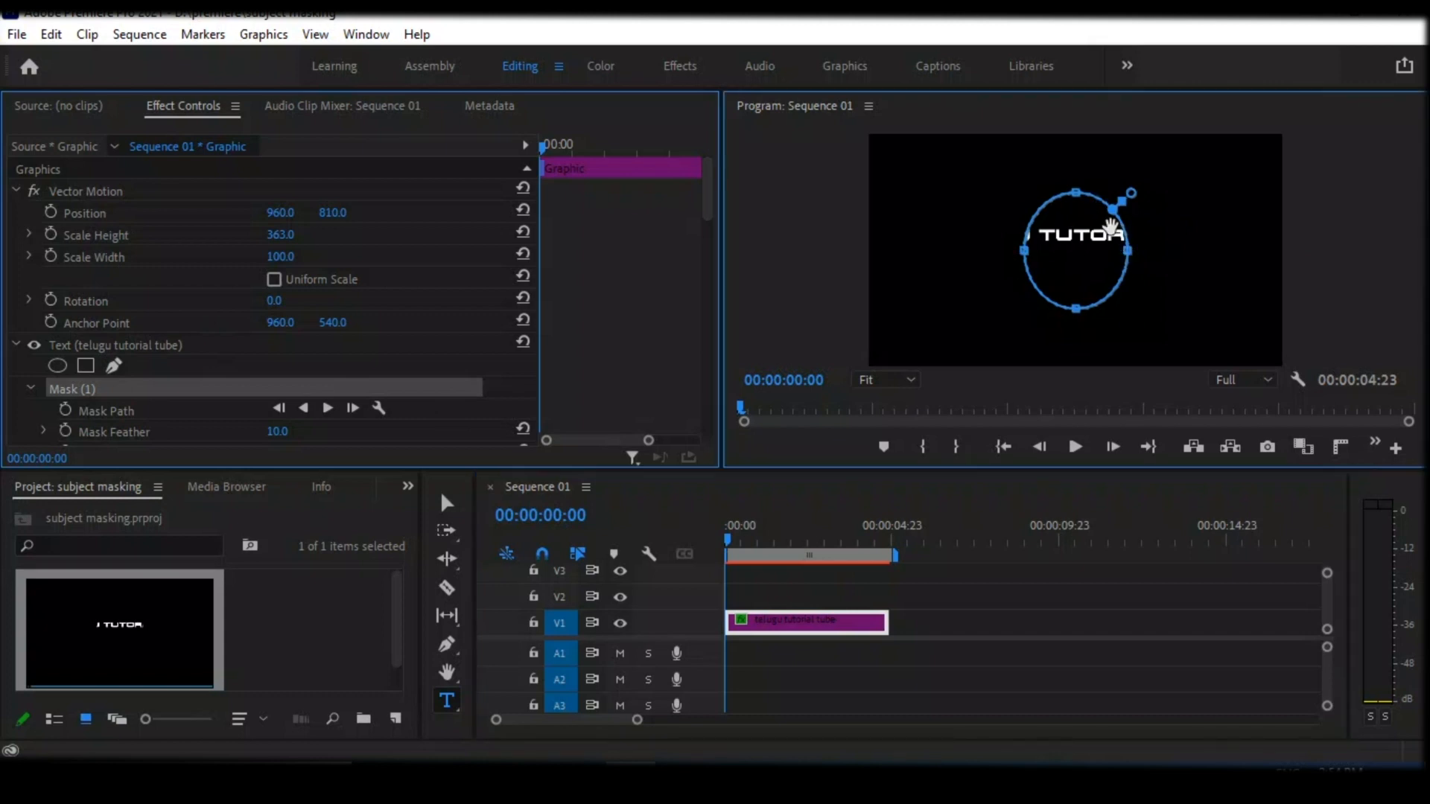
left_click_drag(1101, 227, 912, 222)
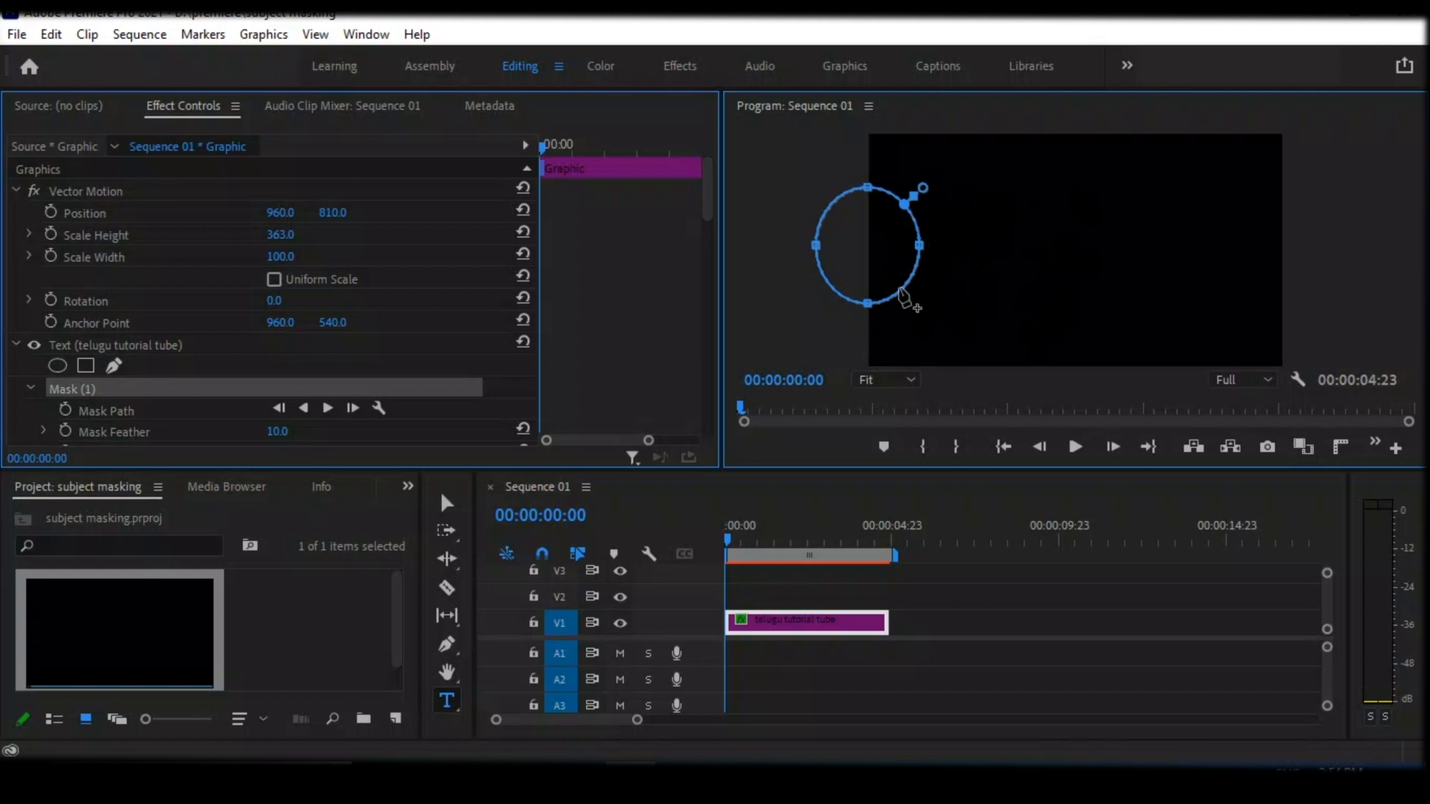
left_click(886, 537)
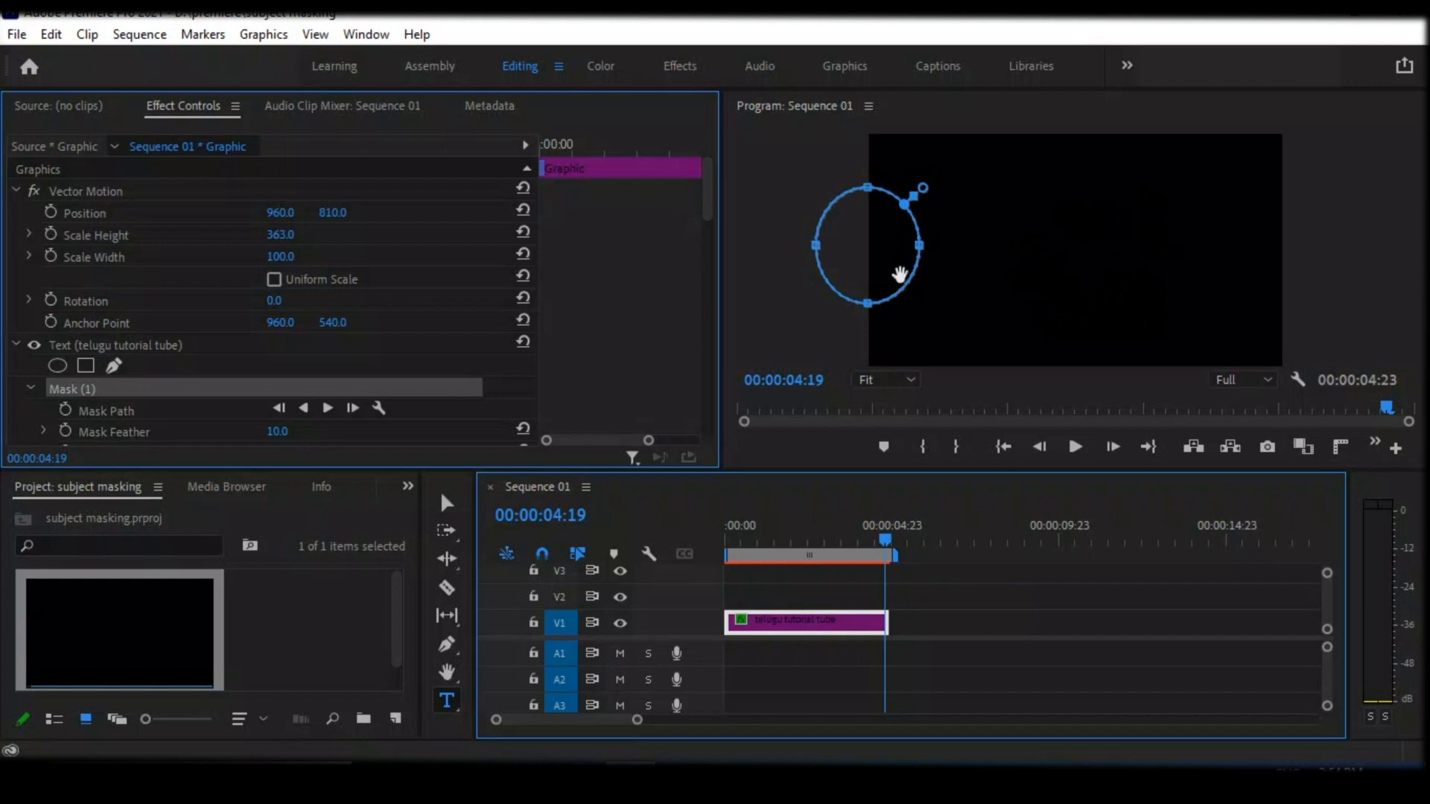
key("Home")
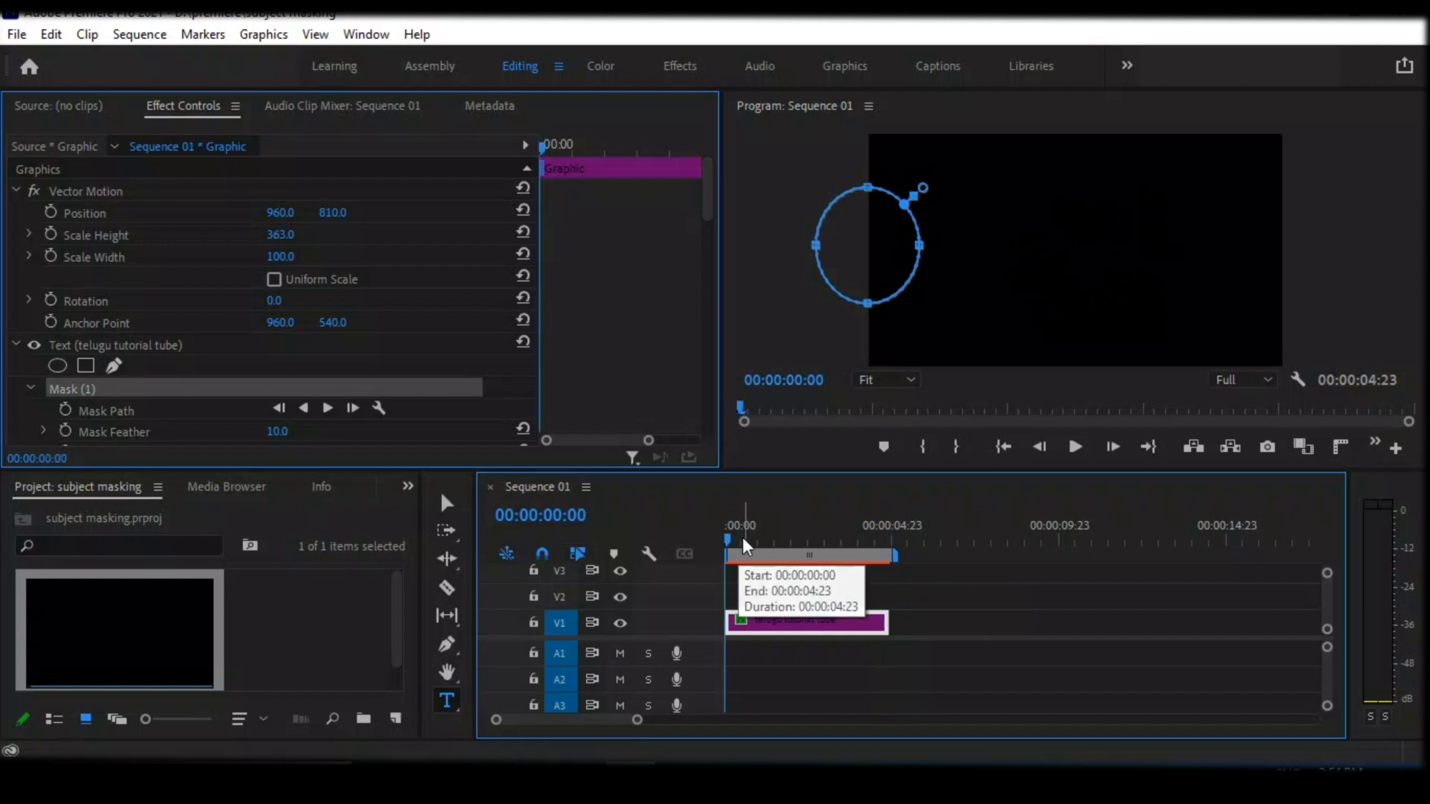
left_click(65, 408)
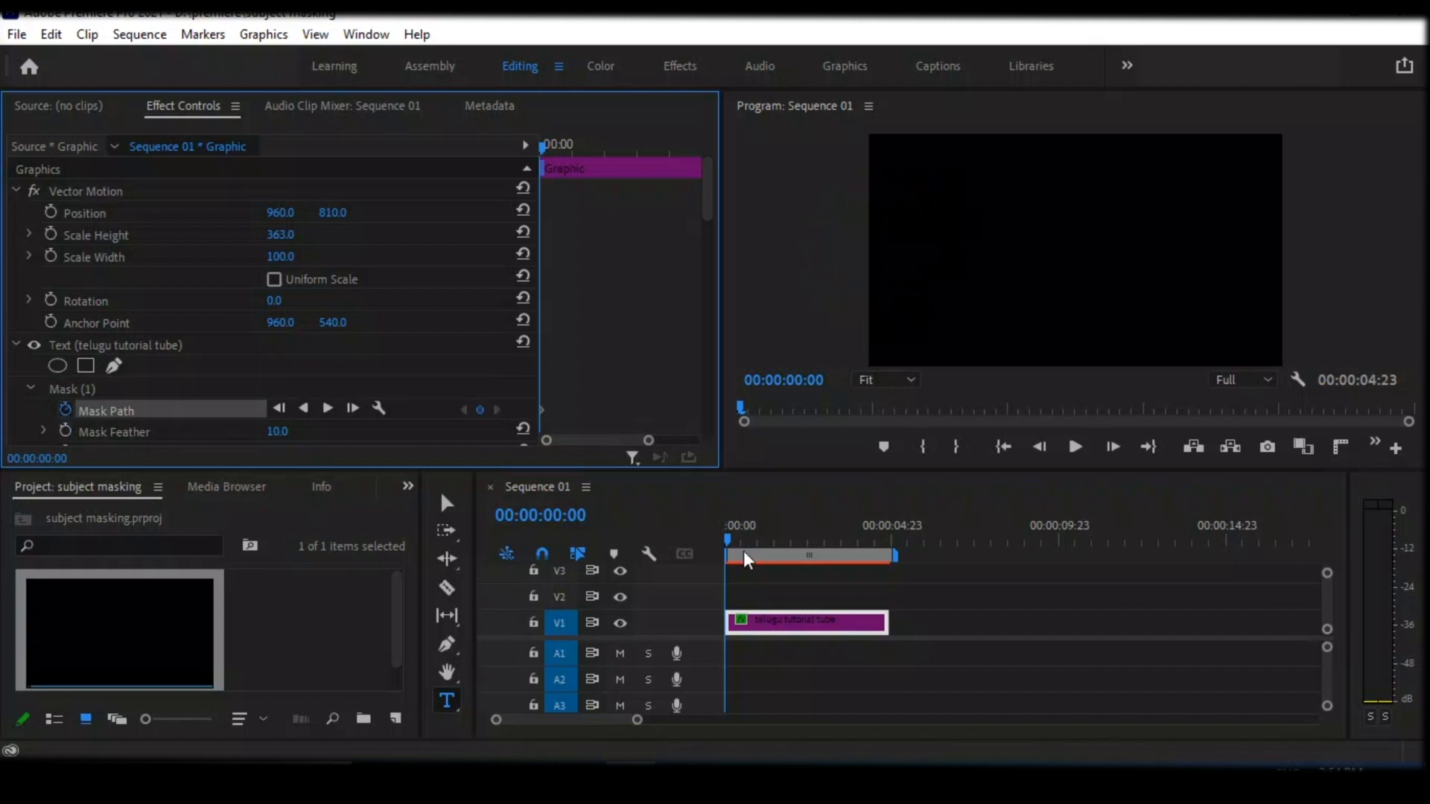
- At 00:00:04:10, move the ellipse mask across the text to the frame's right edge to keyframe its path
left_click_drag(729, 531, 877, 554)
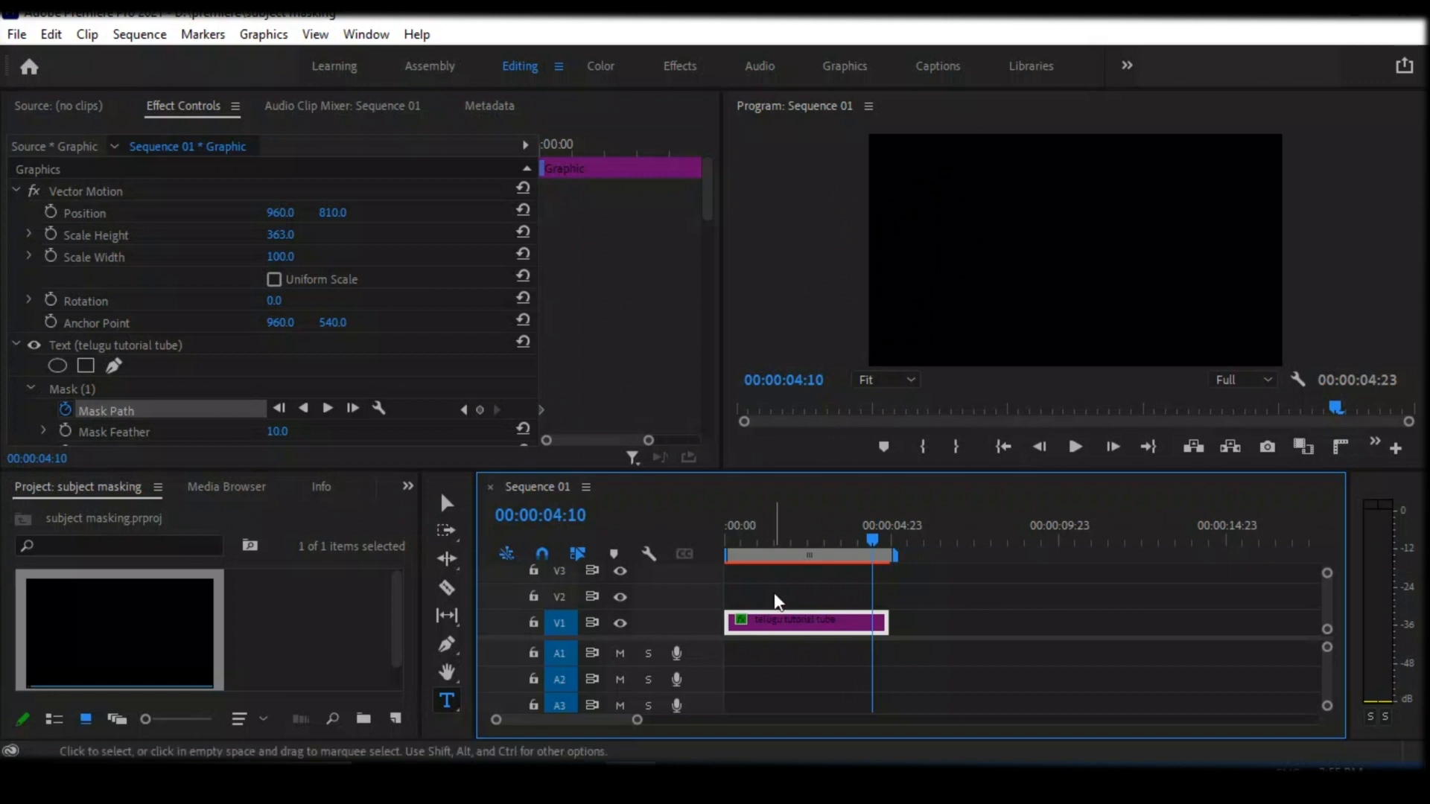
left_click(933, 240)
left_click(74, 391)
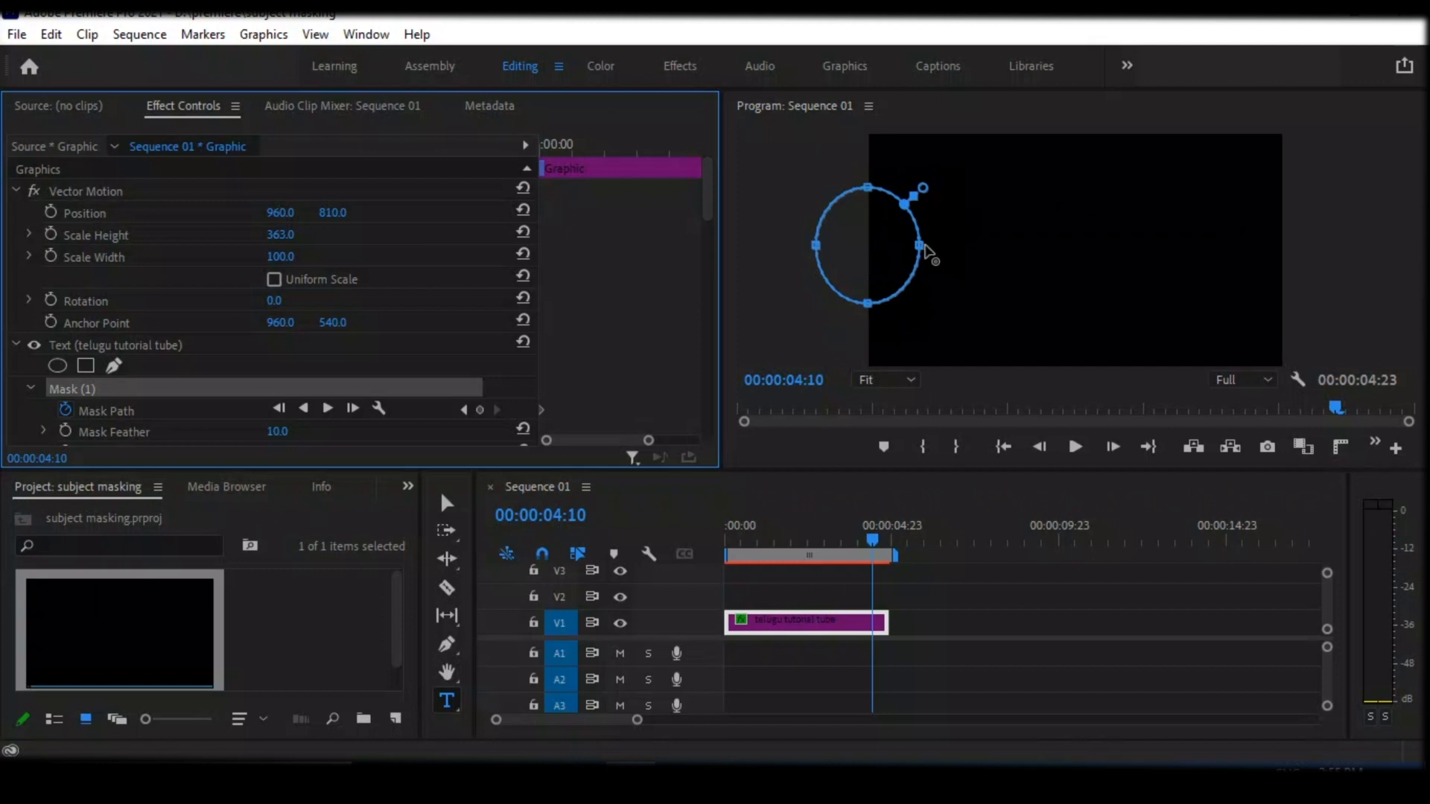
left_click_drag(908, 218, 1348, 198)
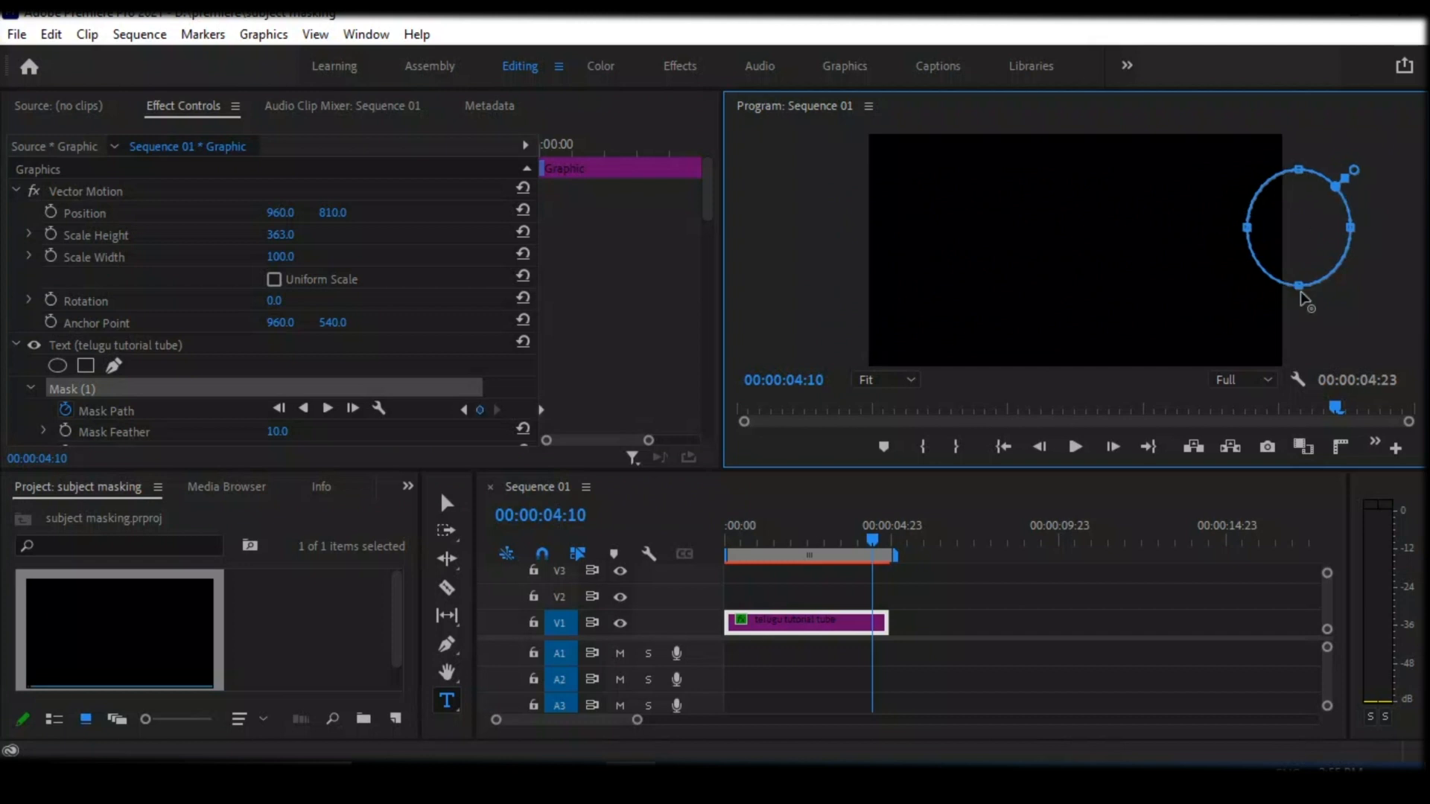
- Scrub back to 00:00:01:04 and set the mask feather to 223
left_click_drag(873, 543, 765, 543)
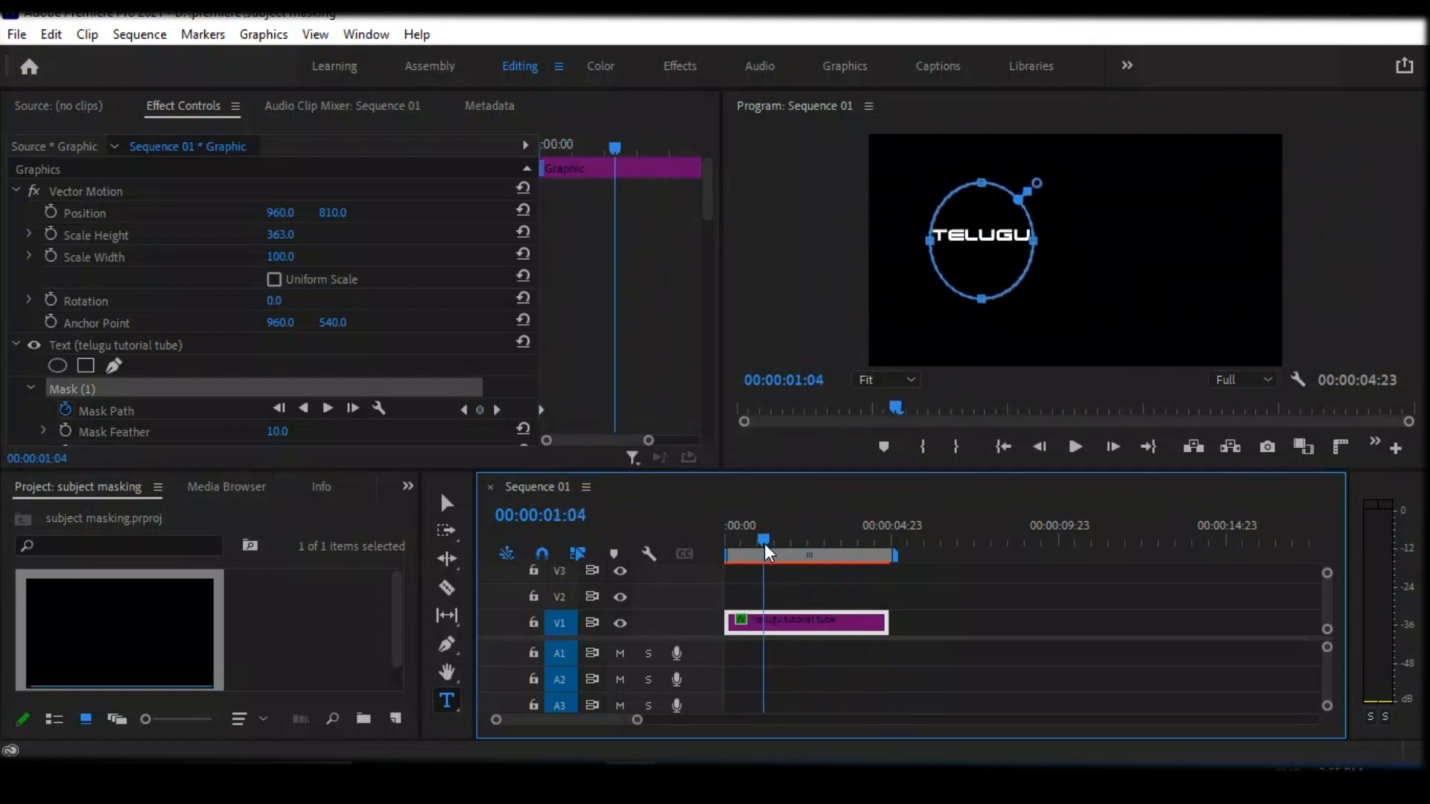
left_click_drag(707, 204, 713, 217)
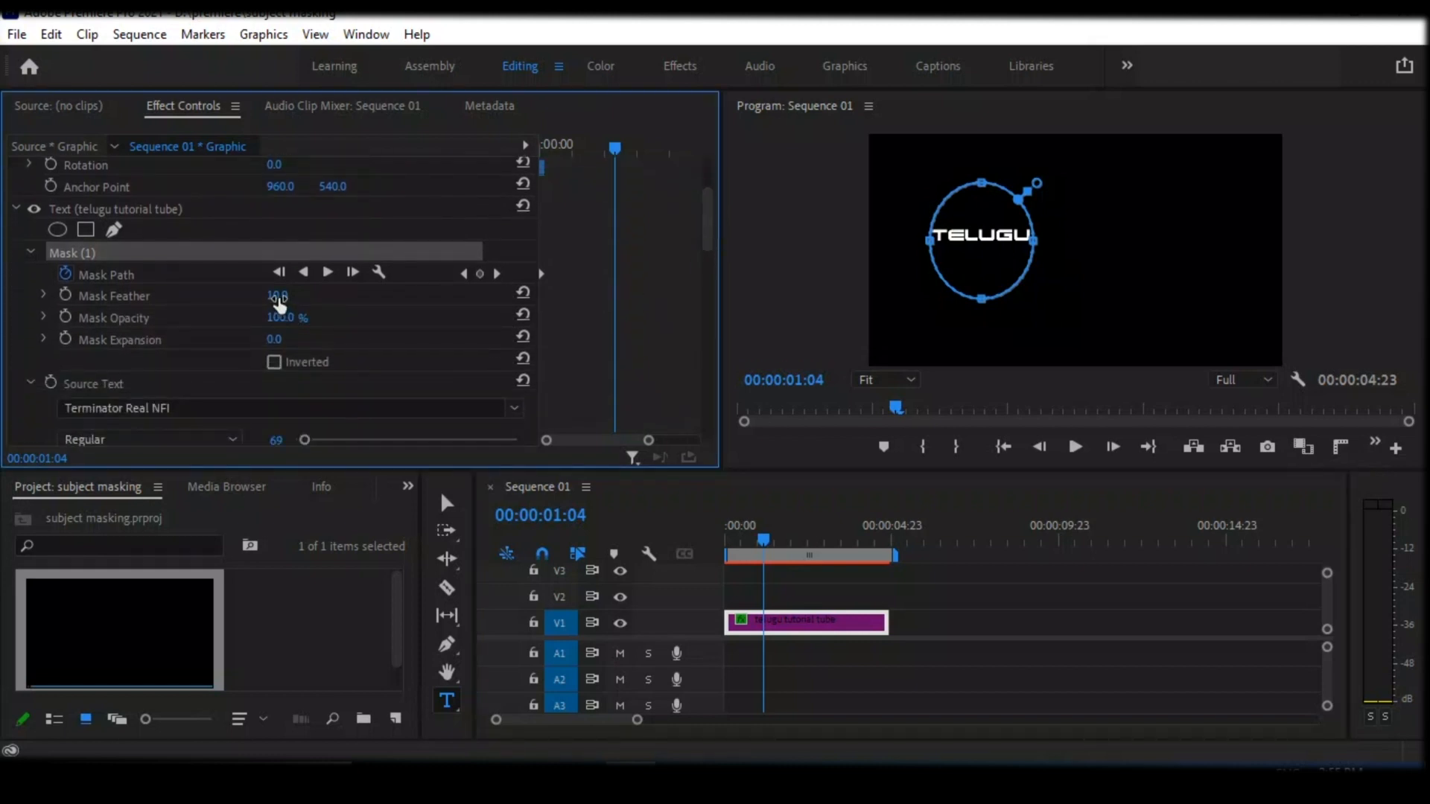
mouse_move(278, 299)
left_mouse_down()
mouse_move(387, 299)
mouse_move(297, 298)
left_mouse_up()
- Play and scrub through the title clip from its start to review the feathered mask reveal
left_click_drag(763, 539, 670, 538)
key("space")
left_click_drag(758, 551, 894, 551)
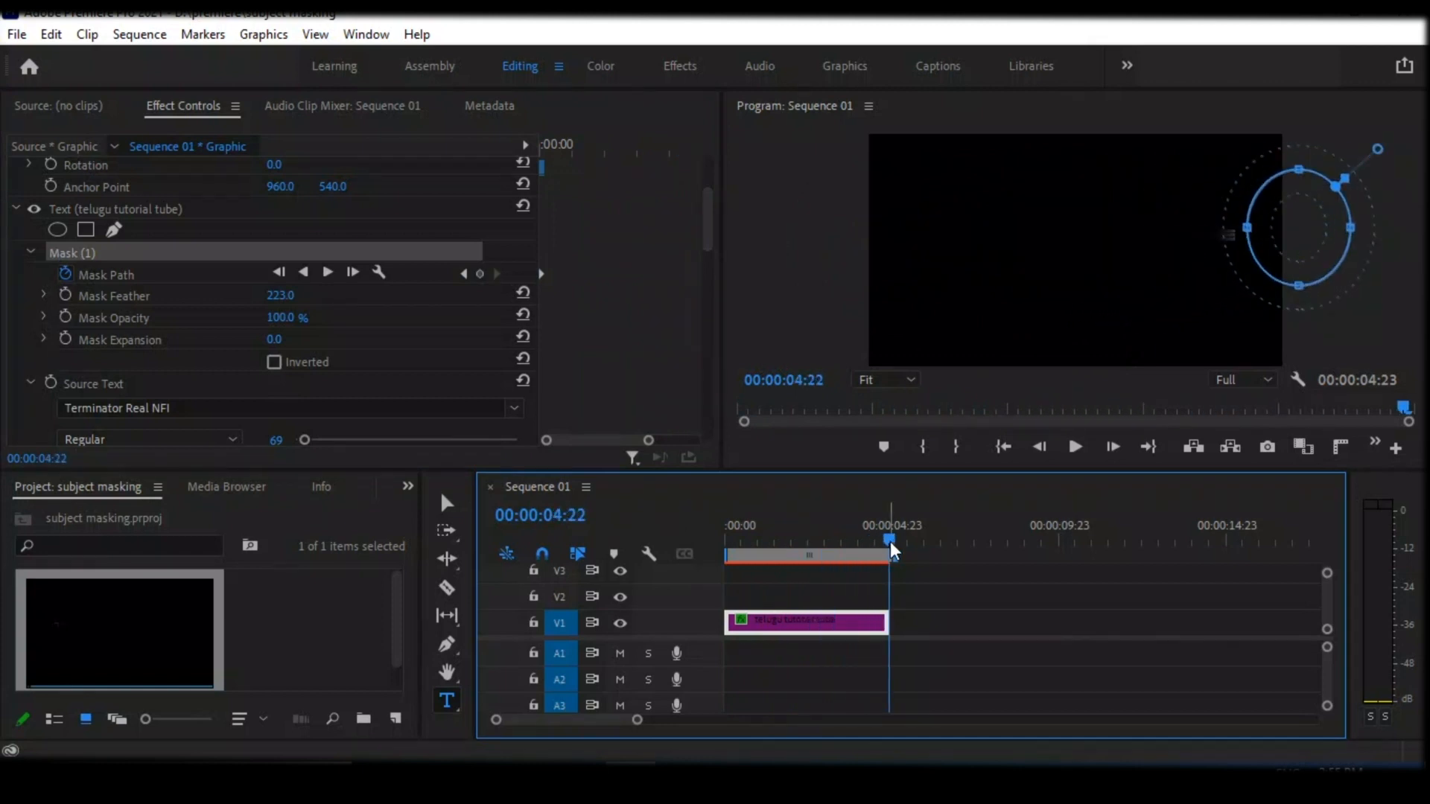
left_click_drag(890, 546, 729, 566)
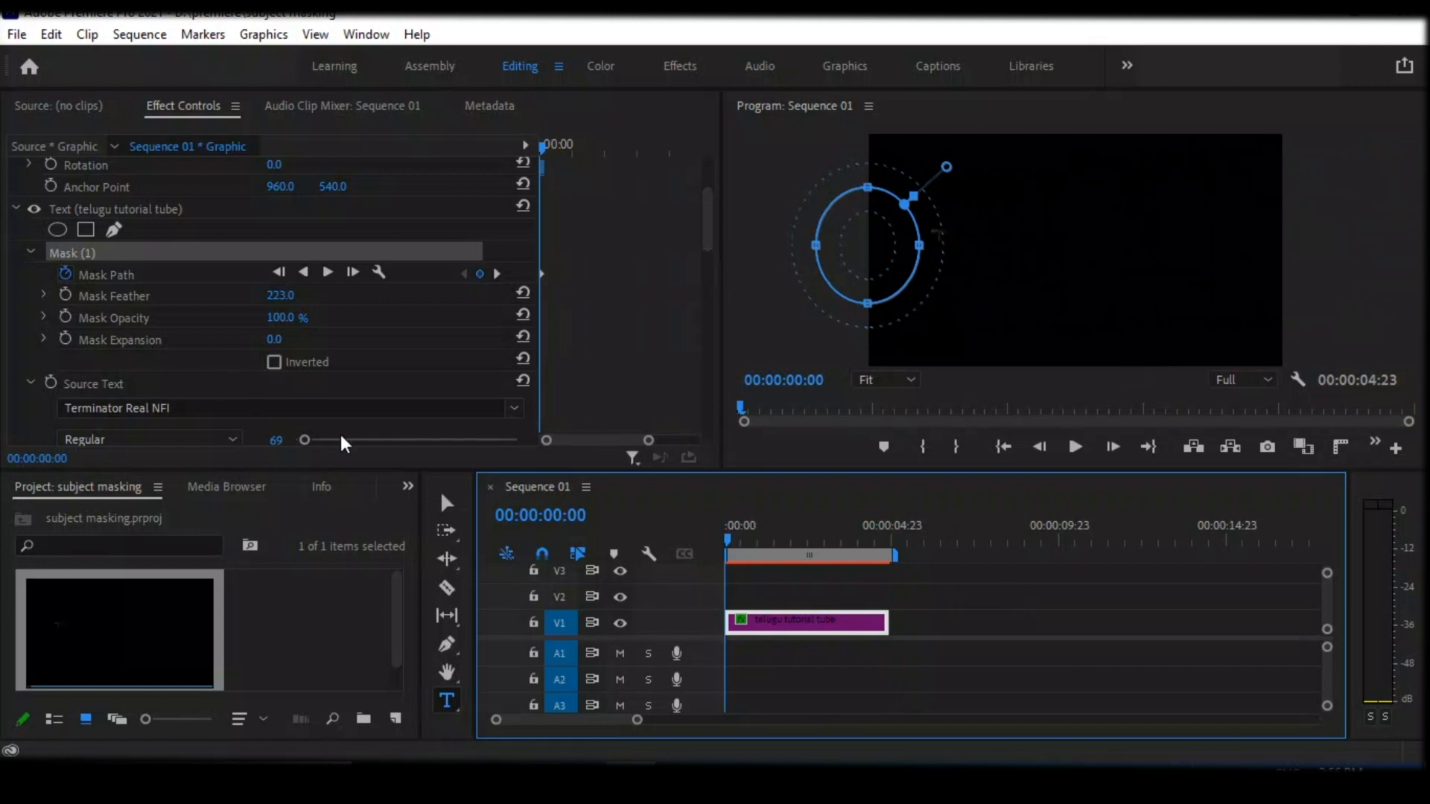
key("space")
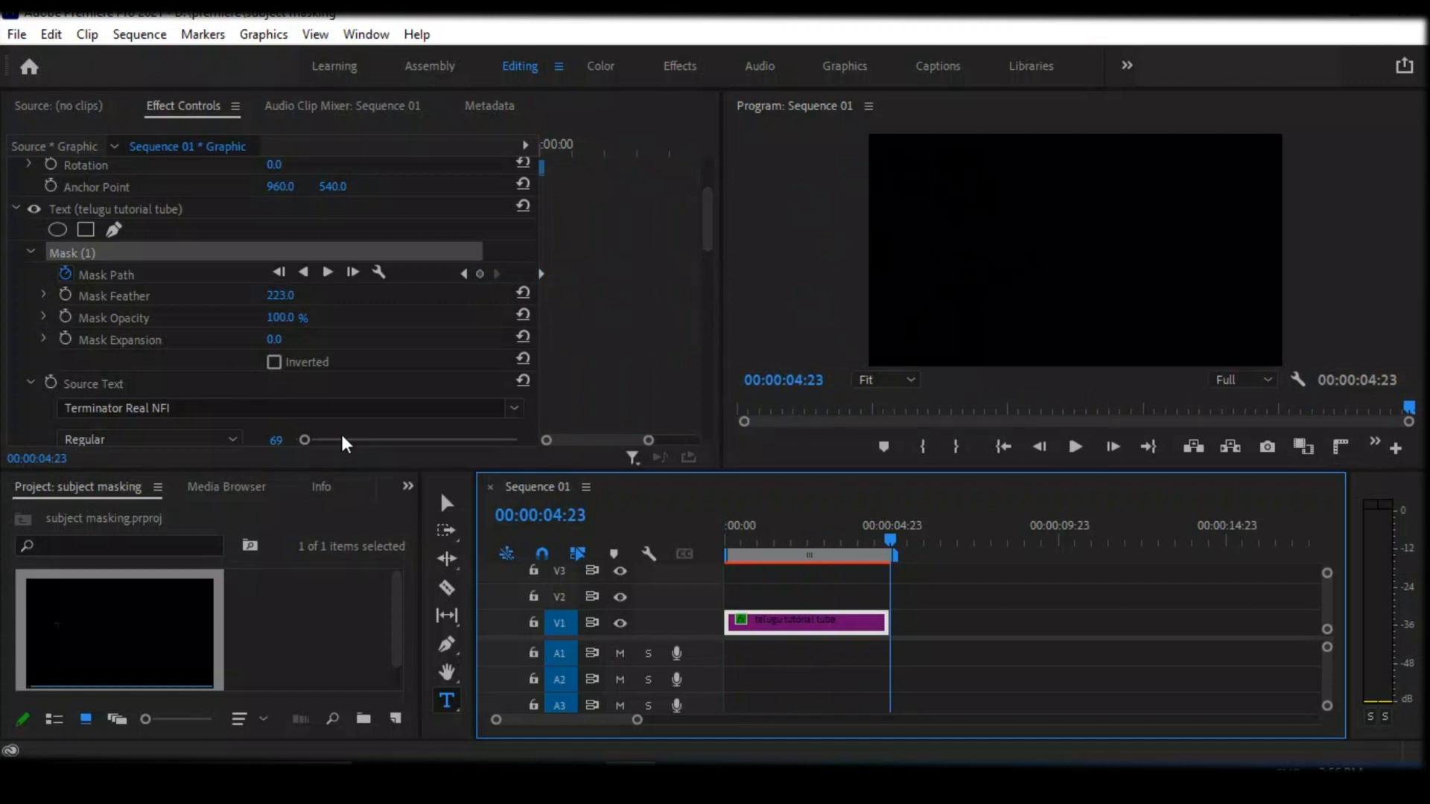
left_click_drag(889, 542, 712, 566)
key("space")
left_click_drag(896, 552, 849, 602)
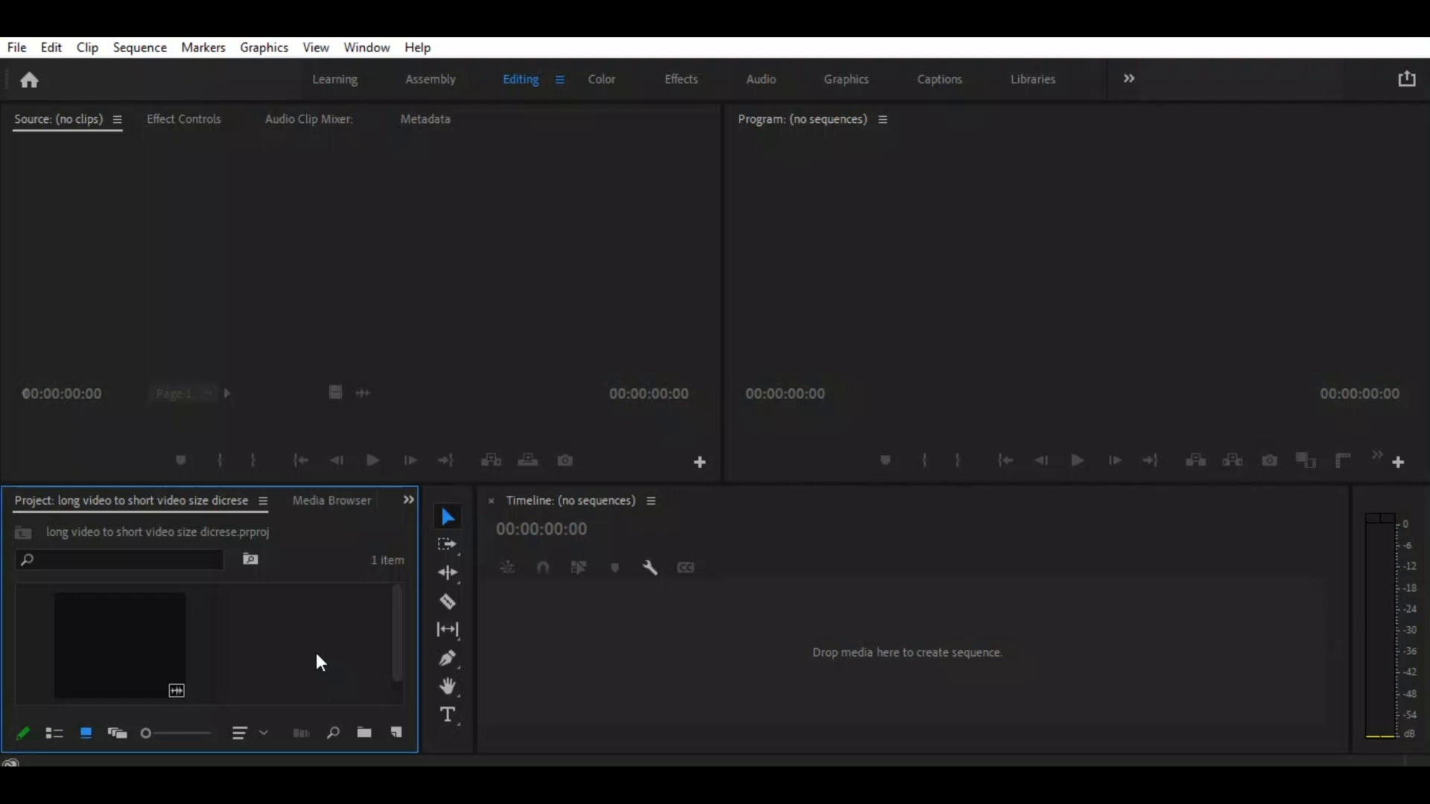
- Create a sequence from the hutch boy dog.mp4 clip and scrub to 00:00:06:09 to preview its original framing
left_click(134, 652)
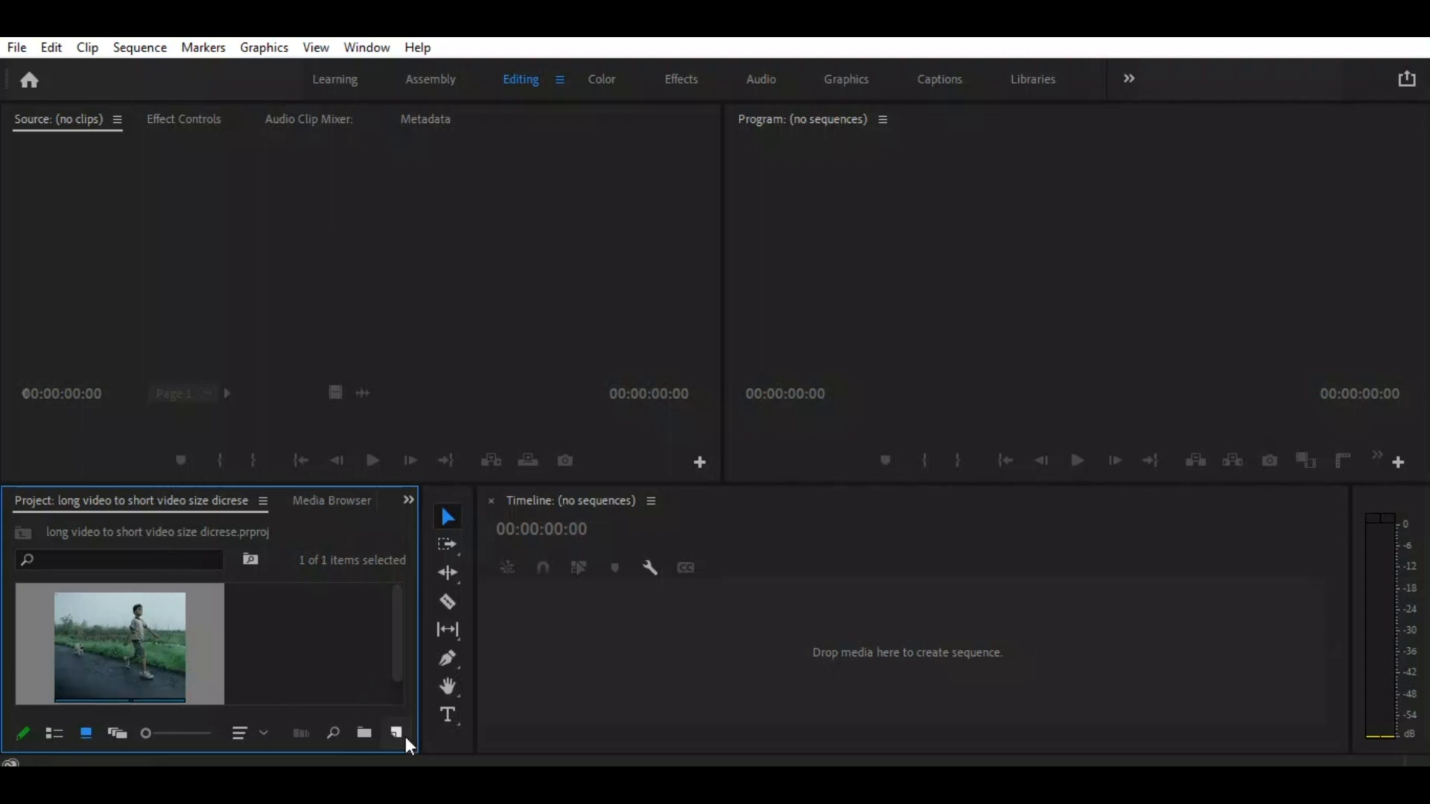
left_click_drag(125, 659, 399, 737)
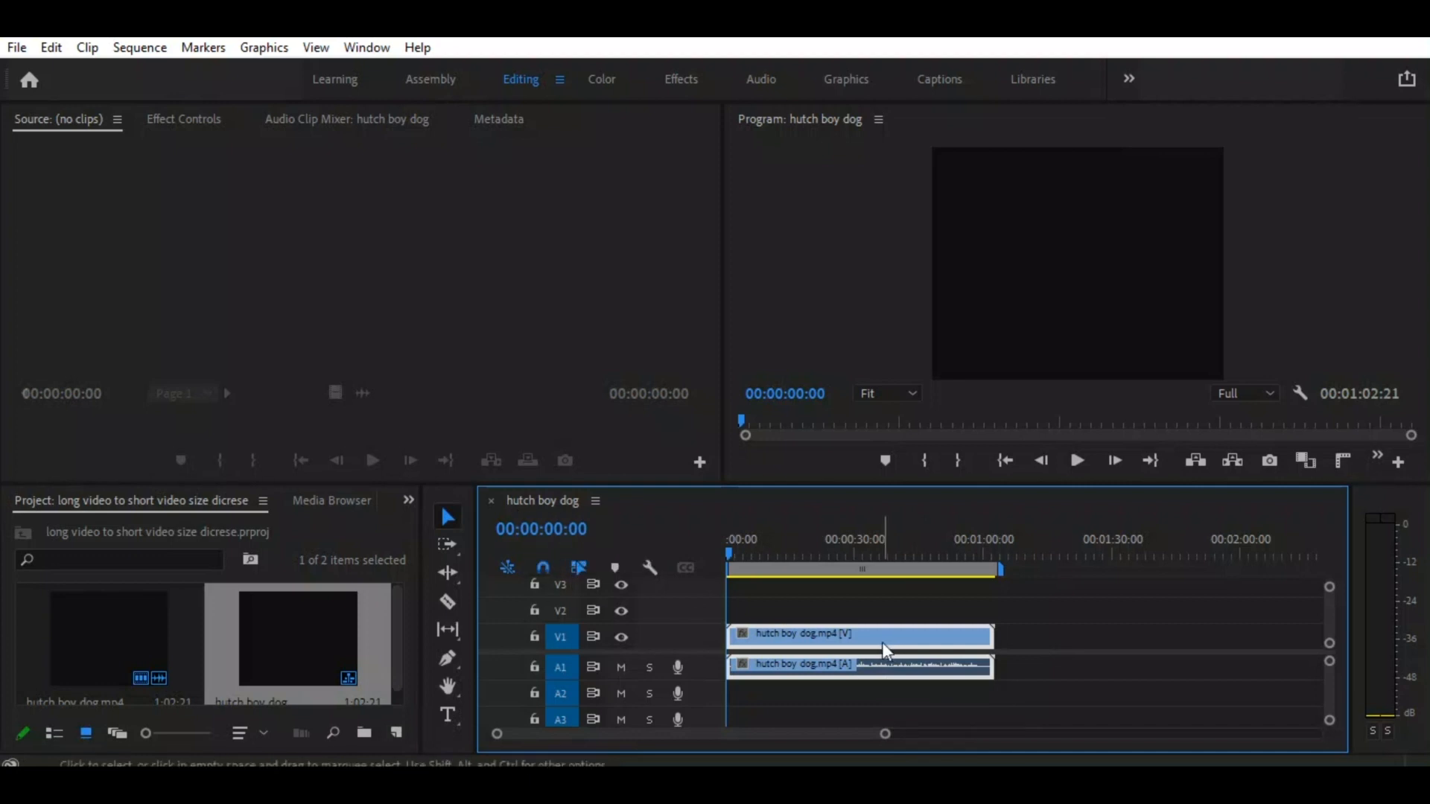
left_click_drag(733, 556, 758, 560)
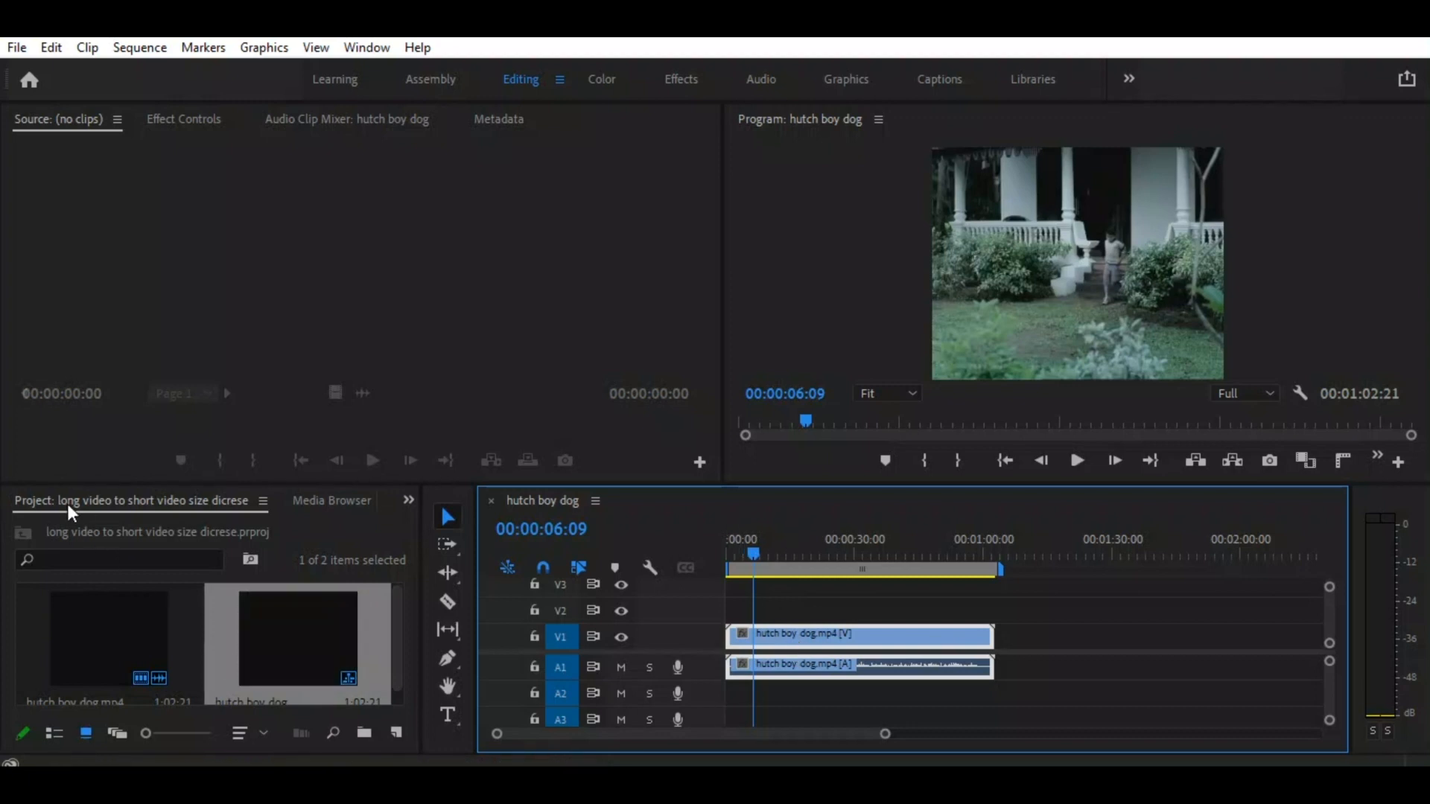
- Auto-reframe the hutch boy dog sequence to Vertical 9:16 with Faster Motion tracking and without nesting clips
left_click(289, 633)
right_click(254, 633)
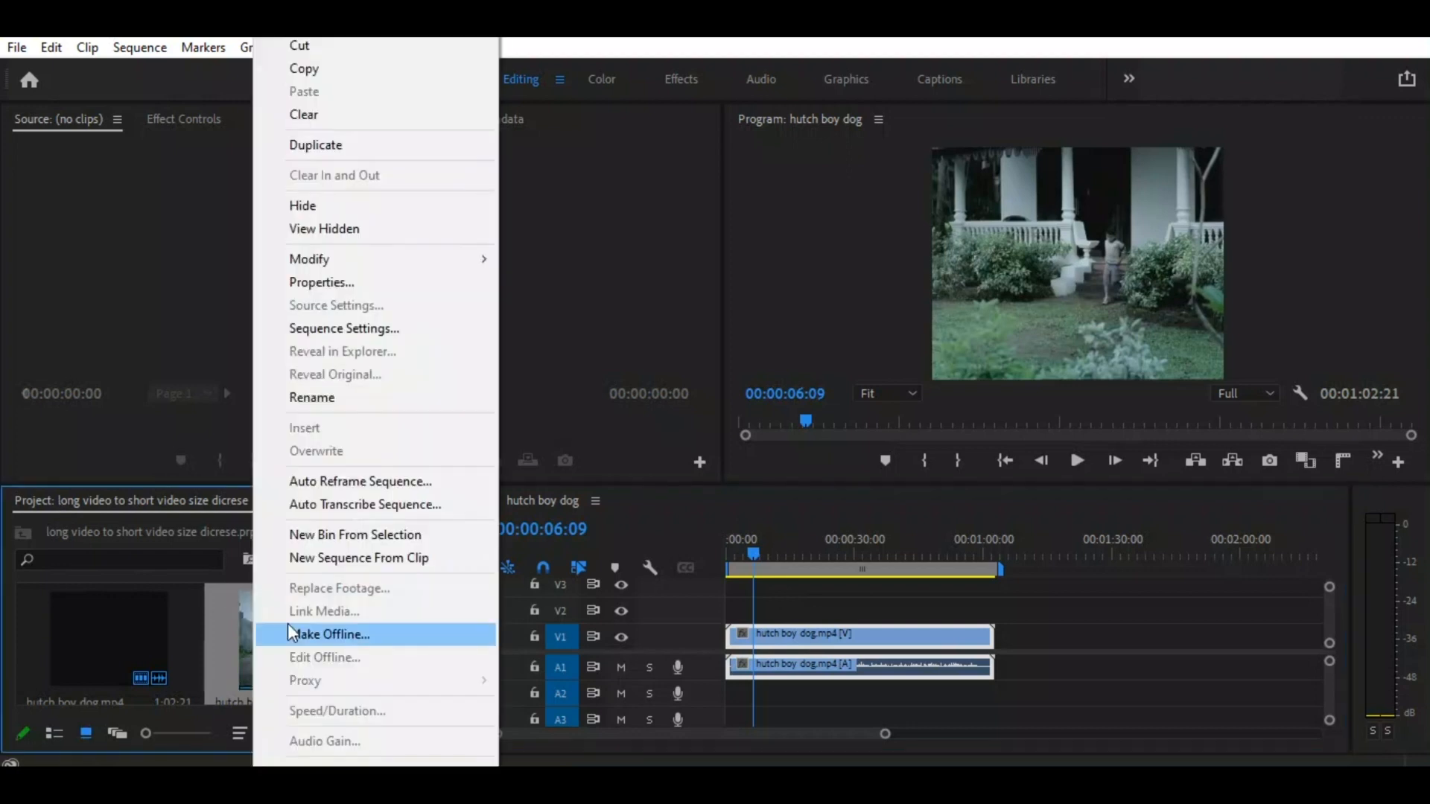
left_click(328, 484)
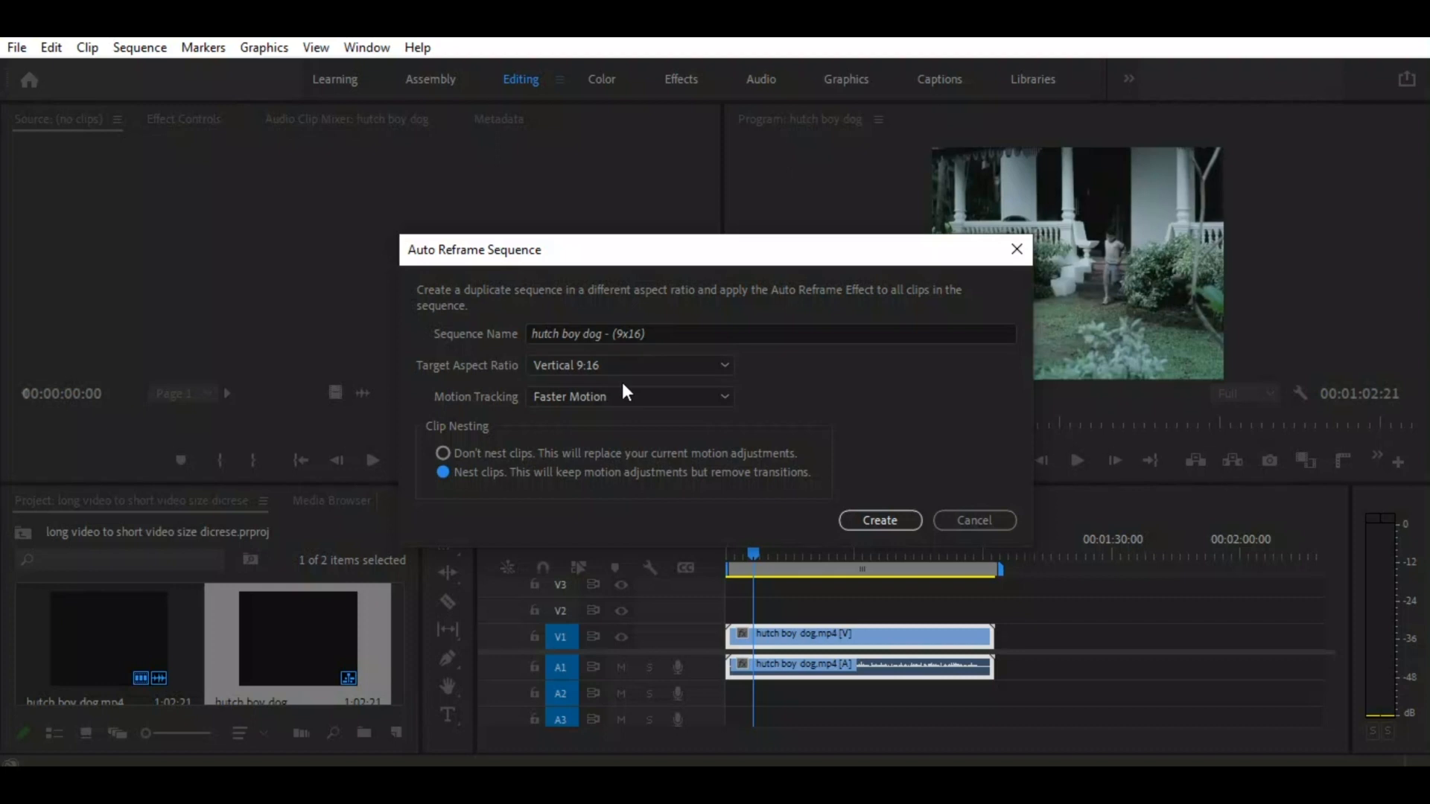
left_click(608, 400)
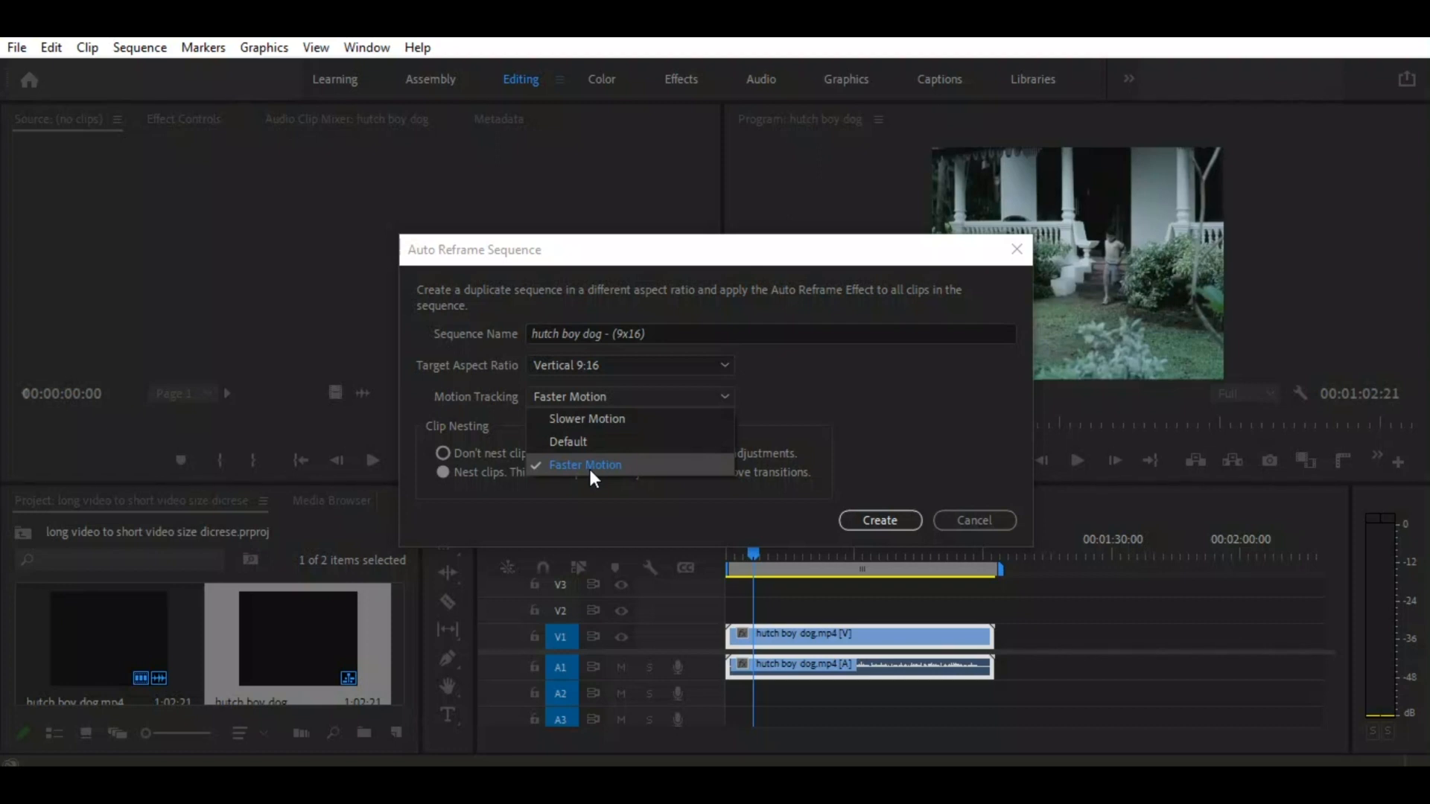
left_click(817, 395)
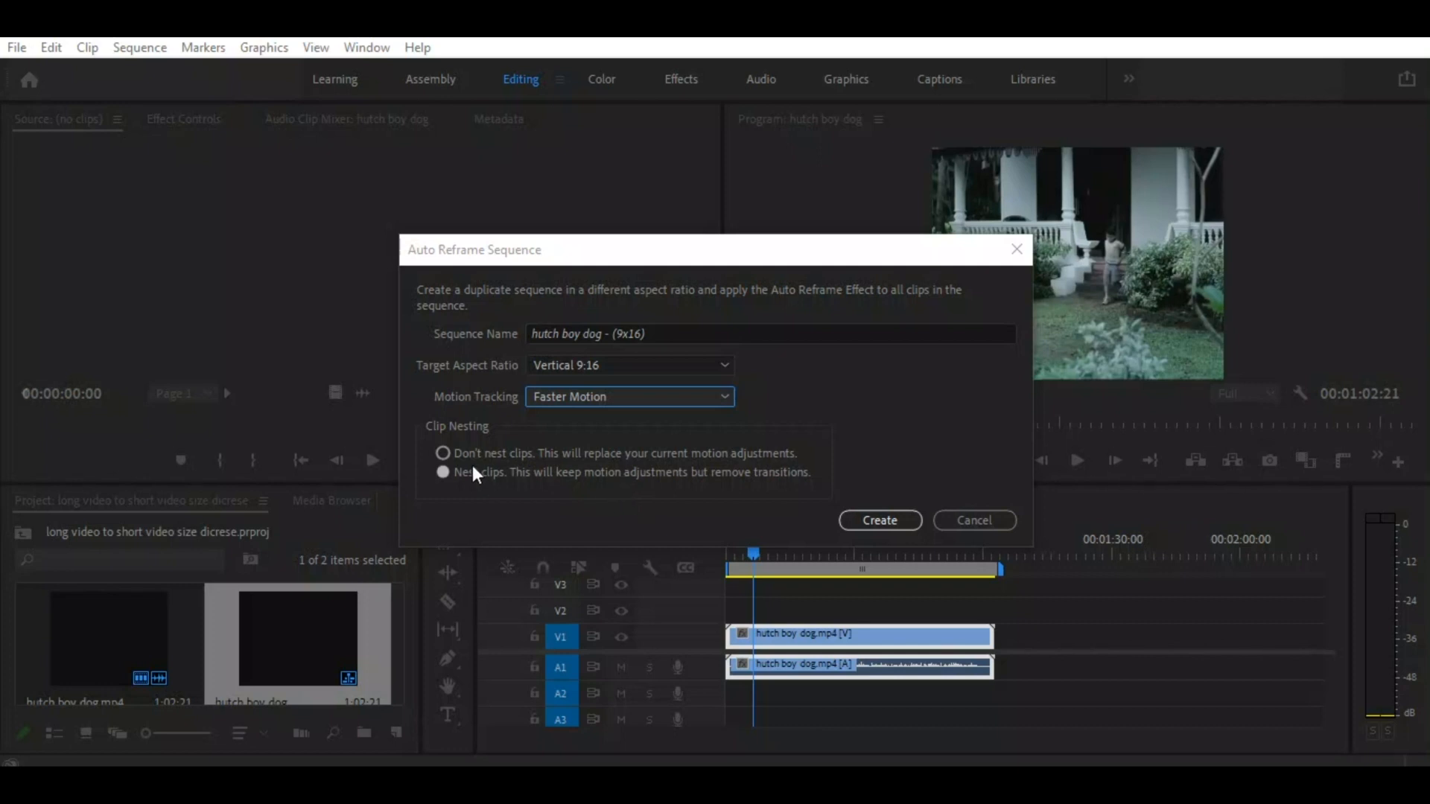
left_click(444, 453)
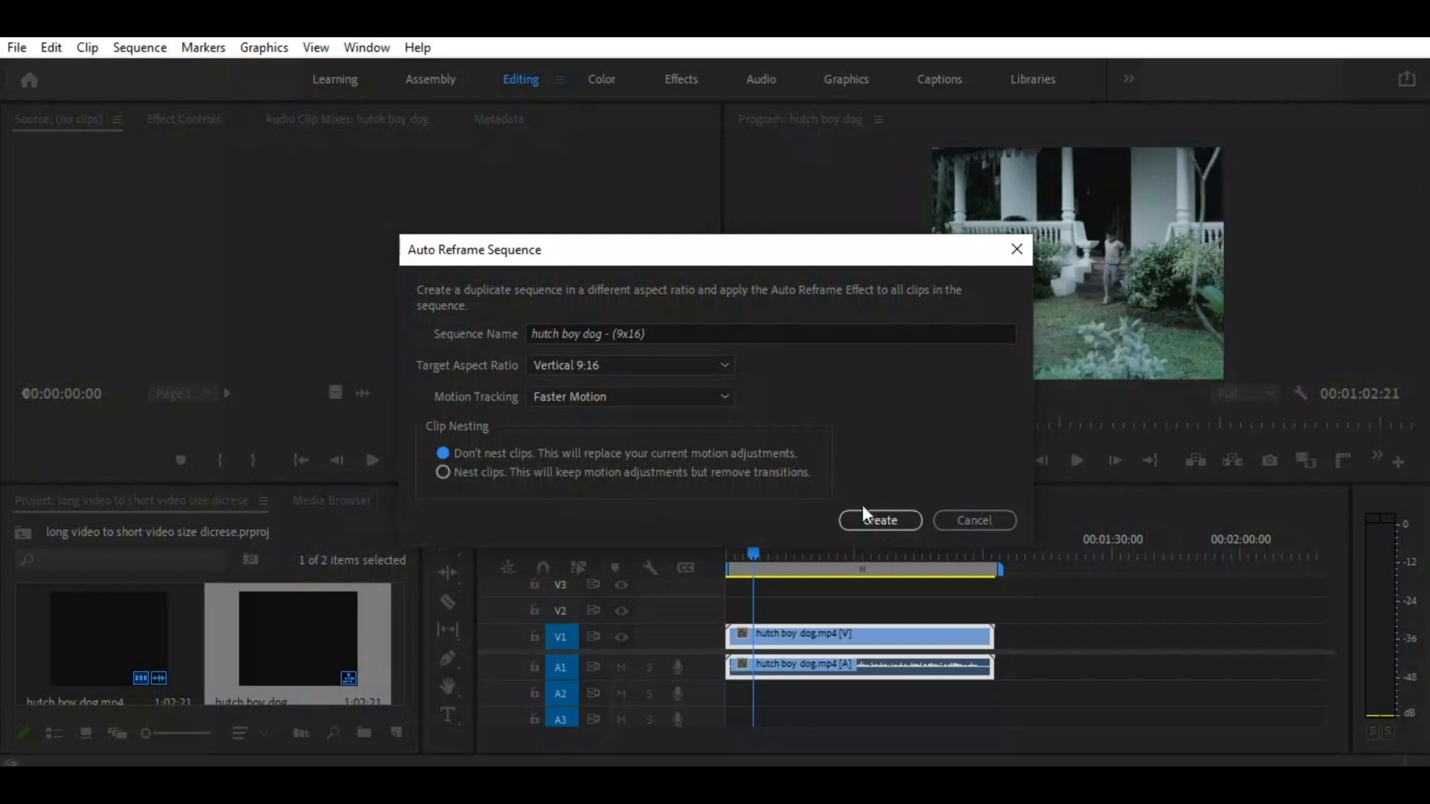
left_click(879, 521)
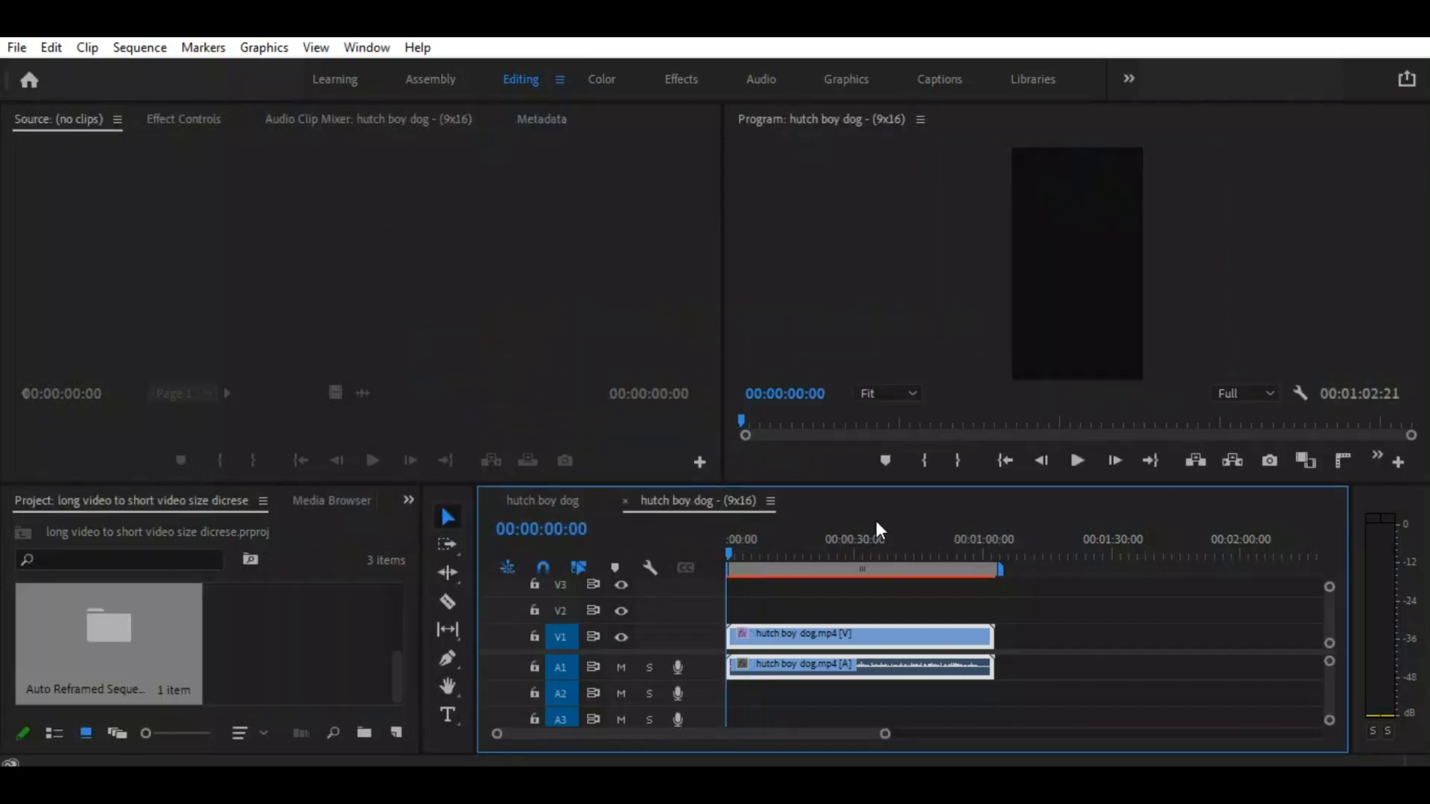
- Scrub and play through the reframed 9:16 sequence to check how the subject is framed
left_click_drag(730, 549, 870, 565)
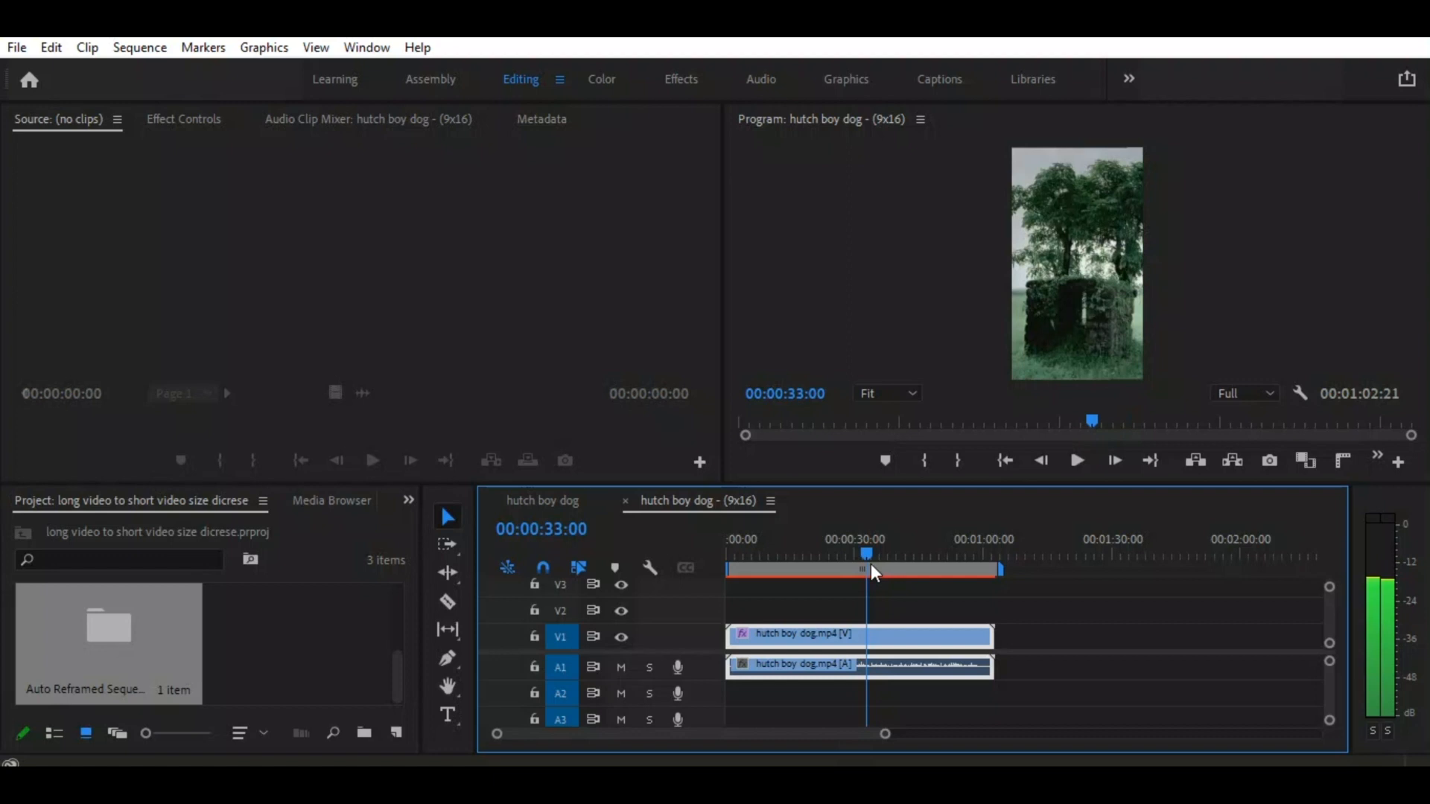
left_click_drag(870, 564, 882, 565)
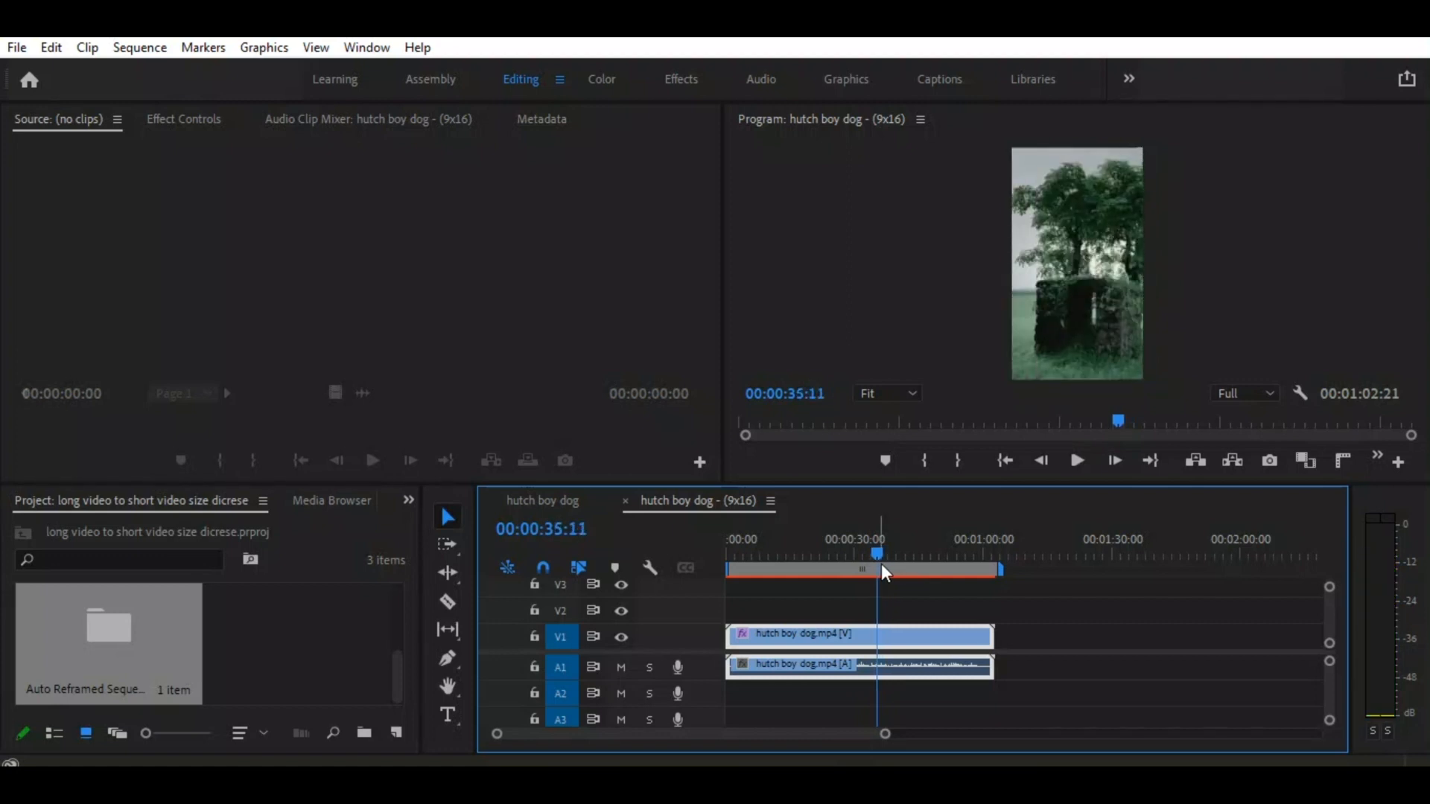
key("space")
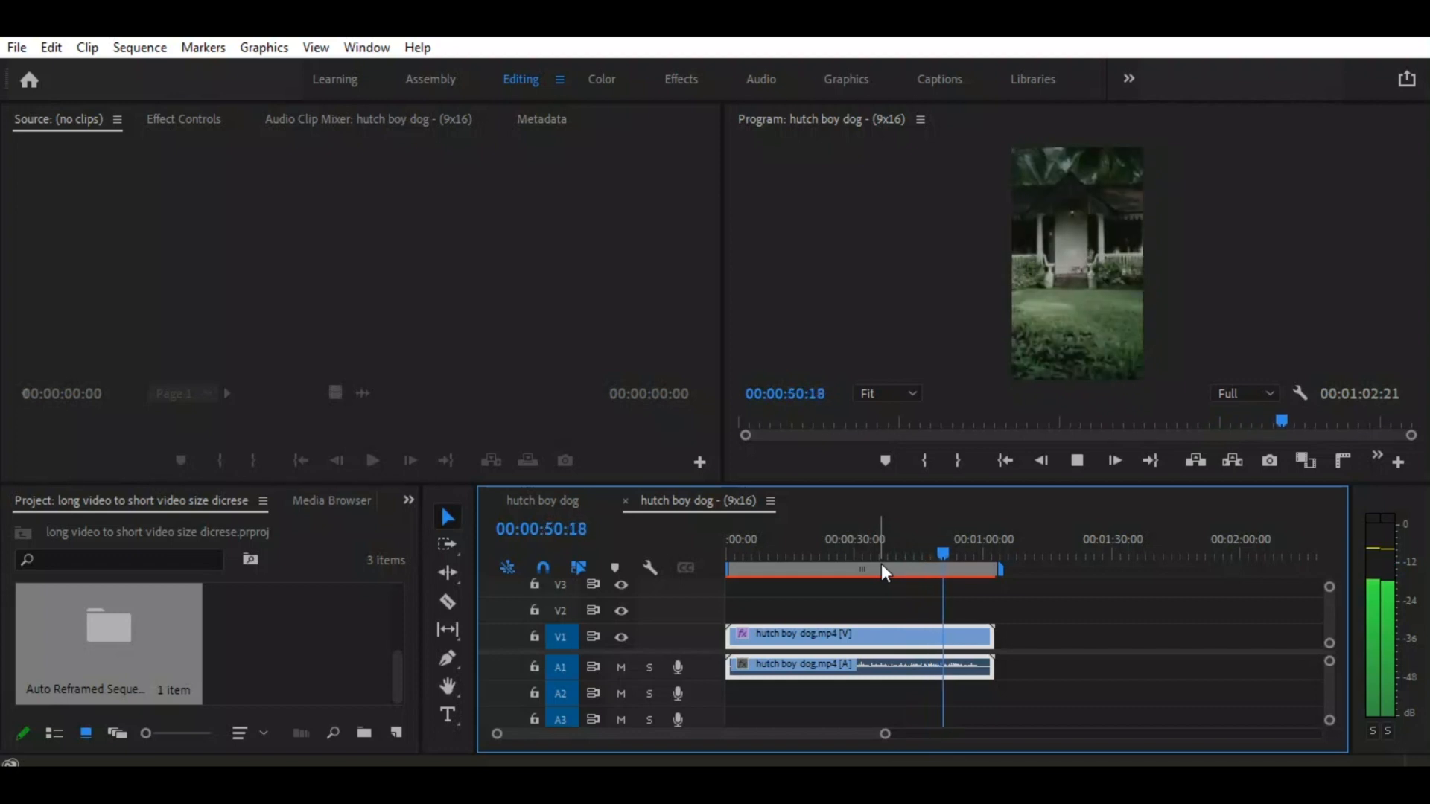
key("space")
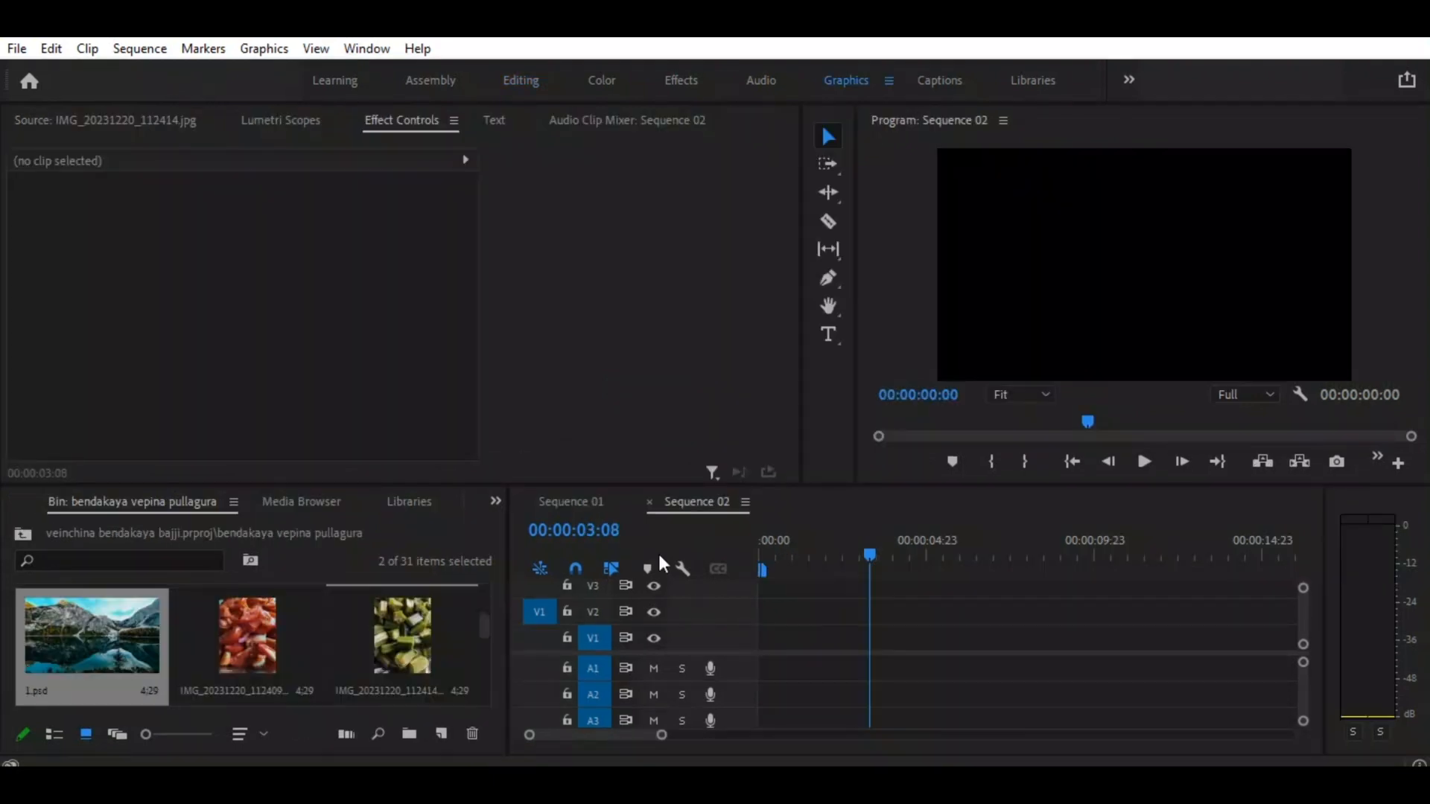
- Place the 2.psd and 1.psd images back to back on track V1 of Sequence 02 and scrub across both
left_click_drag(481, 624, 479, 623)
left_click_drag(395, 603, 775, 648)
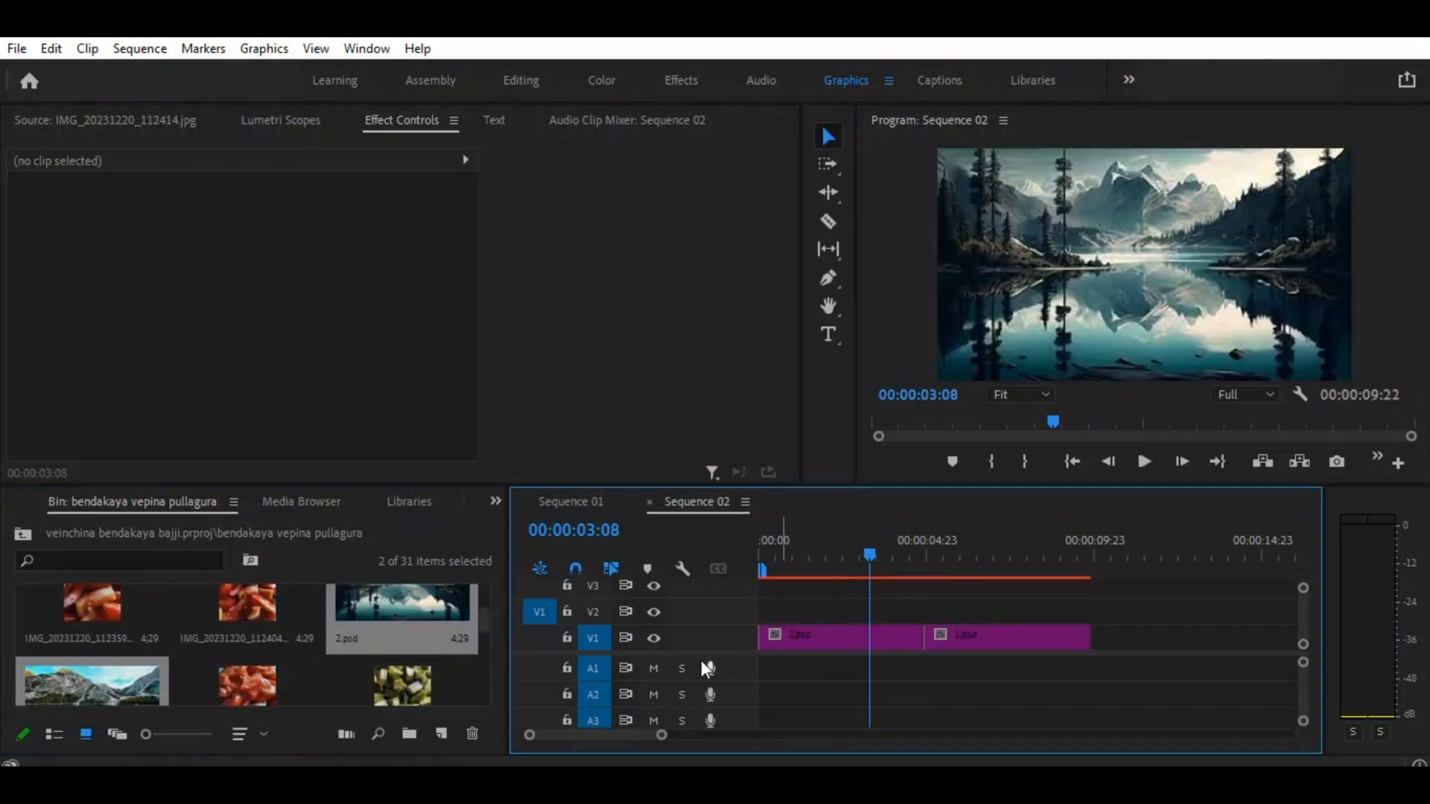
left_click(855, 555)
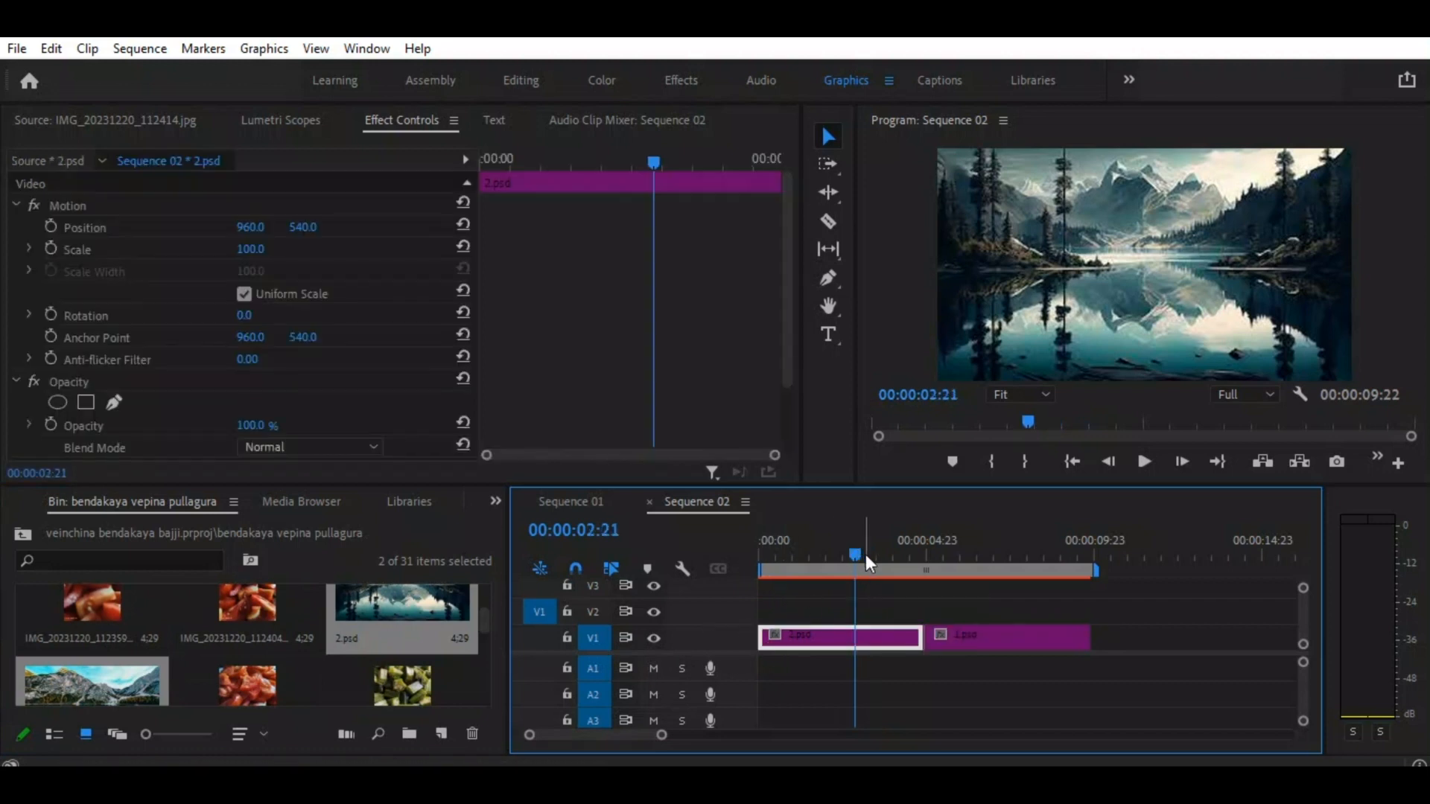
left_click_drag(854, 555, 999, 577)
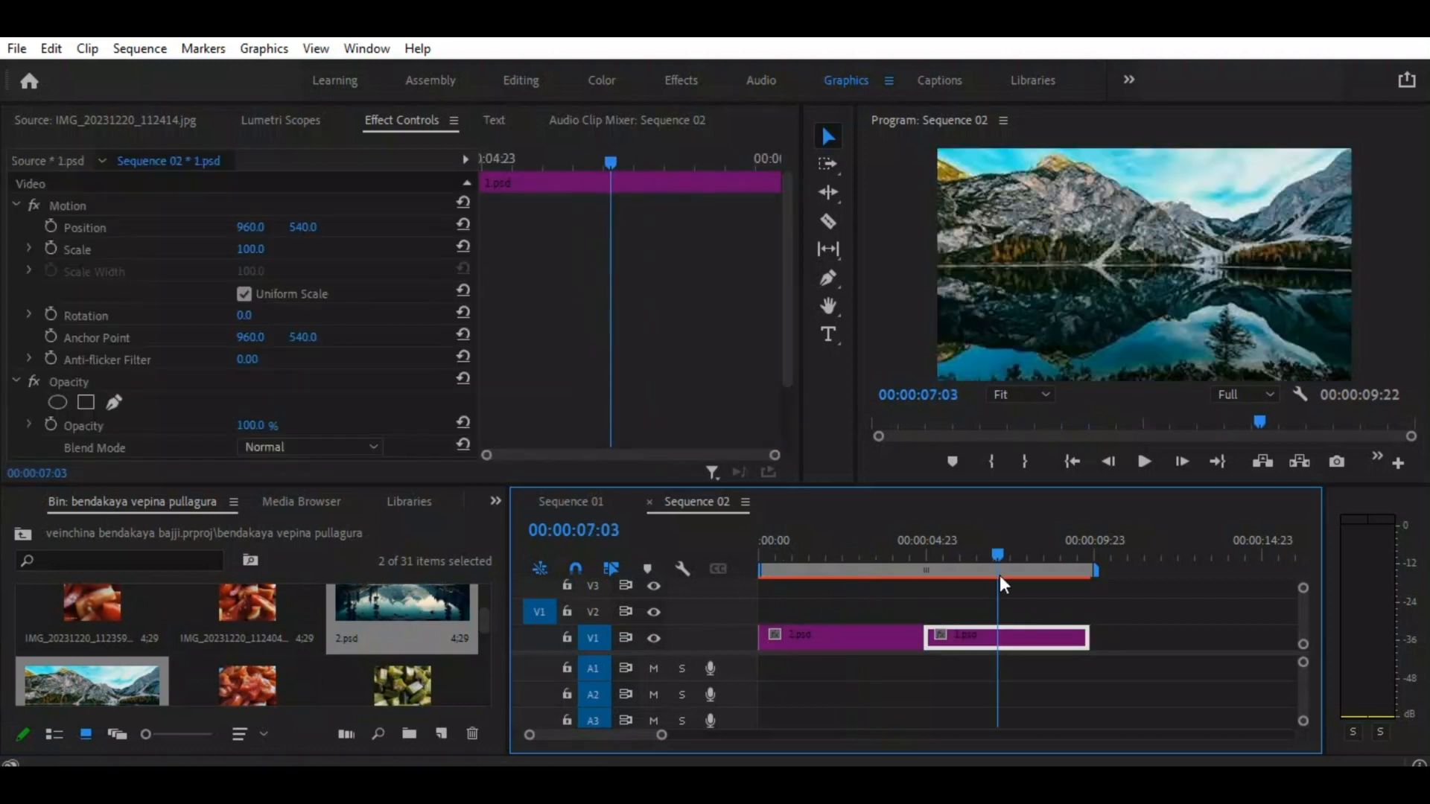
- Move the 2.psd clip up to track V2 and slide 1.psd earlier on V1 so it overlaps the end of 2.psd
left_click(898, 554)
left_click(877, 634)
left_click_drag(864, 635, 864, 615)
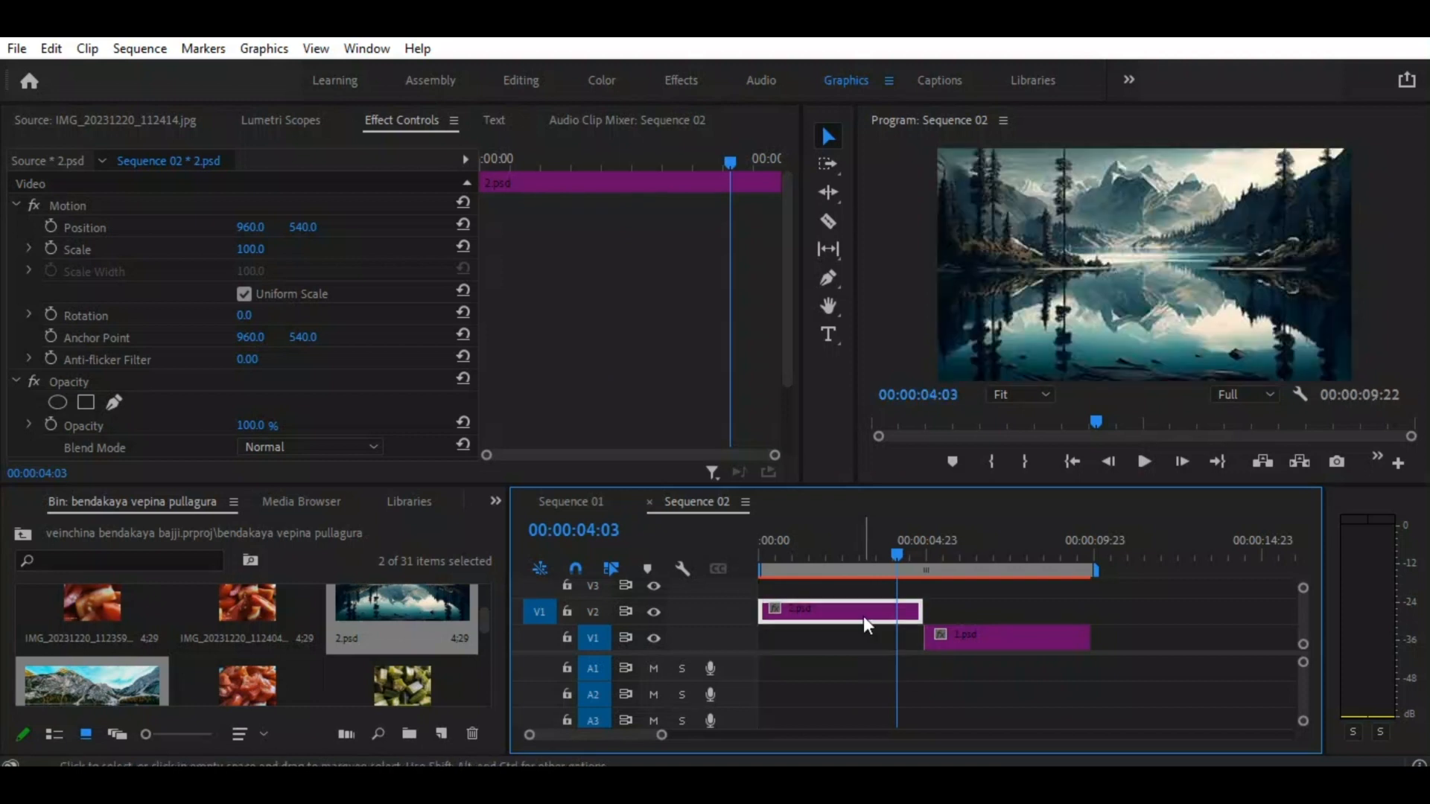
left_click(999, 638)
left_click_drag(1030, 638, 981, 638)
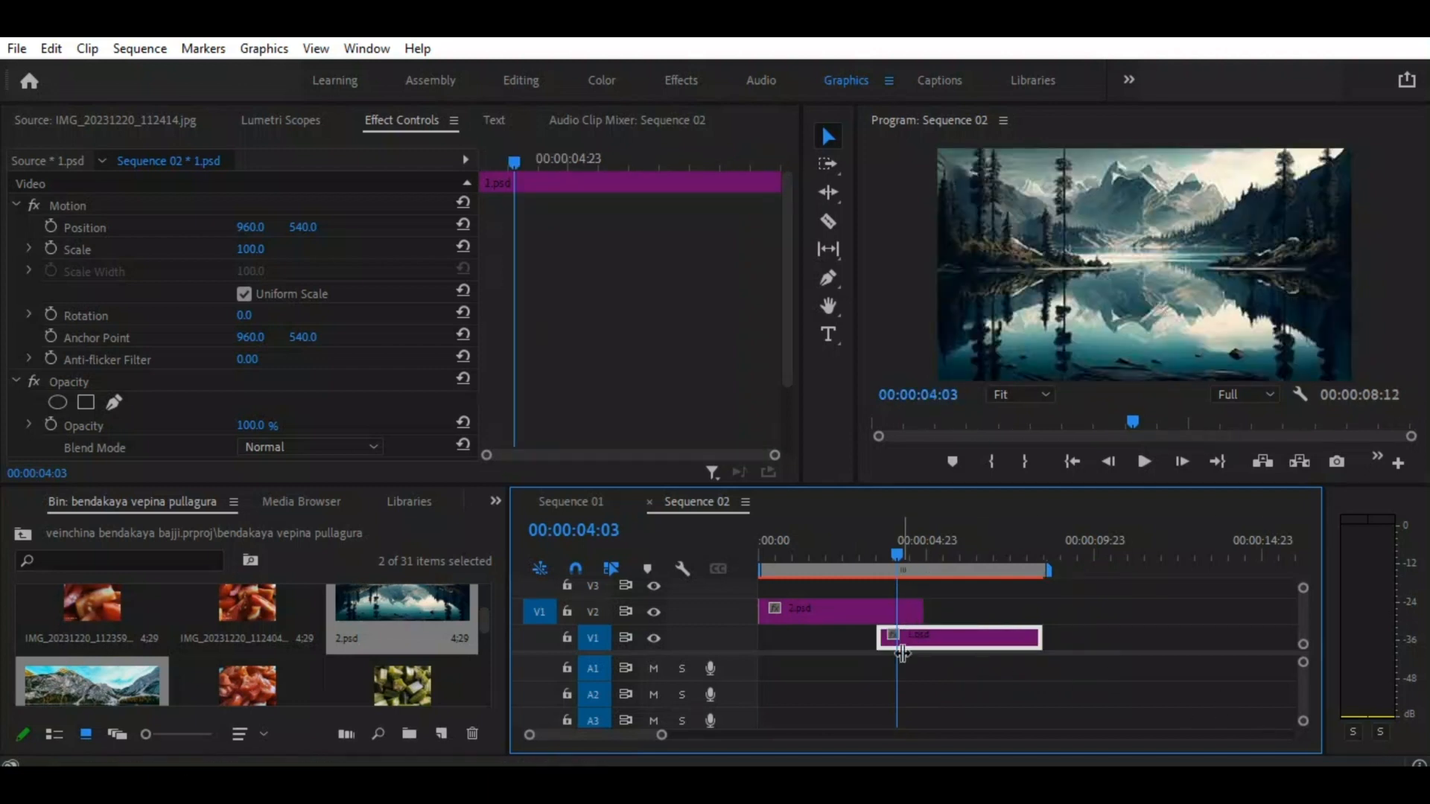
- Move the playhead to the overlap's start at 00:00:03:12 and apply the Gradient Wipe video effect to the 2.psd clip
left_click_drag(896, 554, 876, 553)
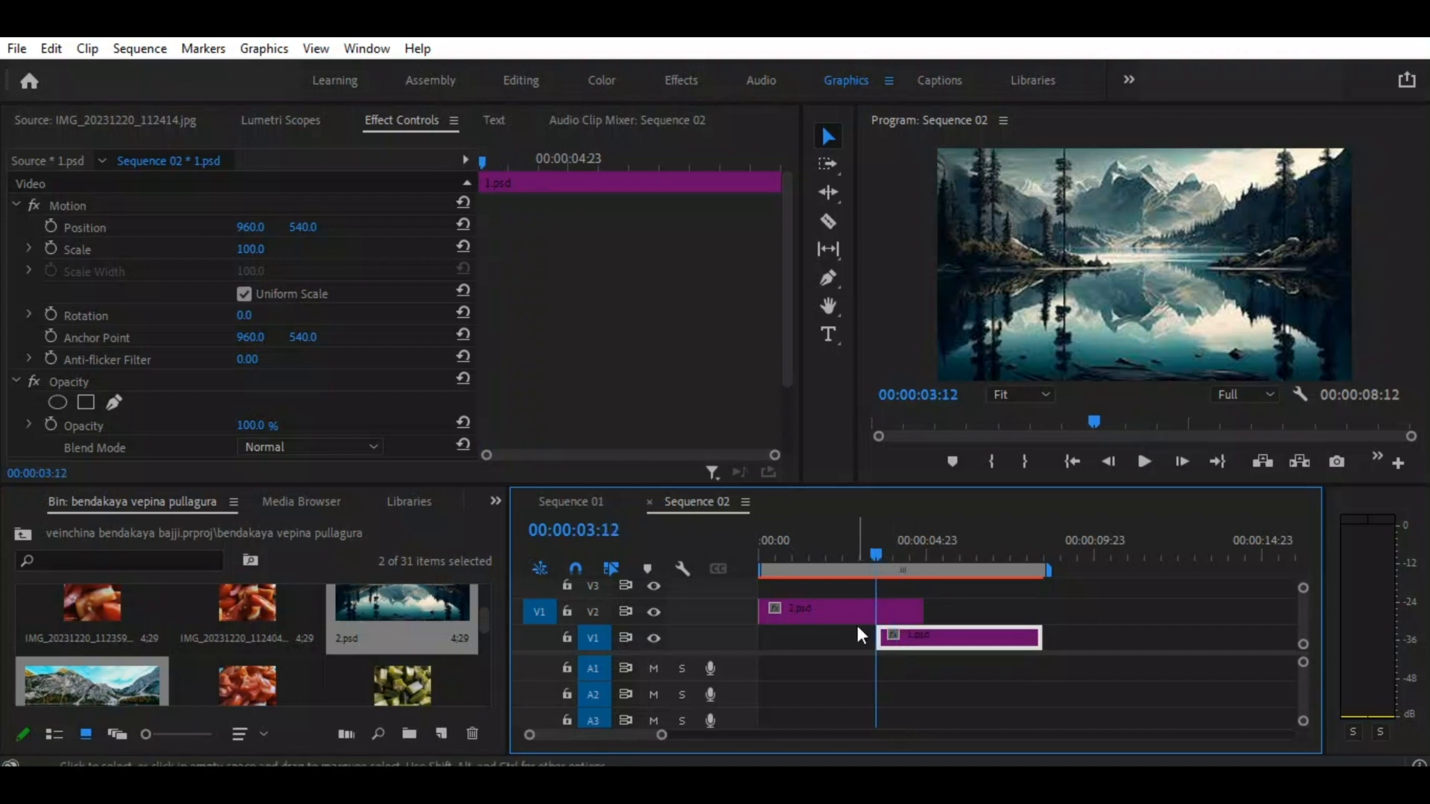
left_click(874, 609)
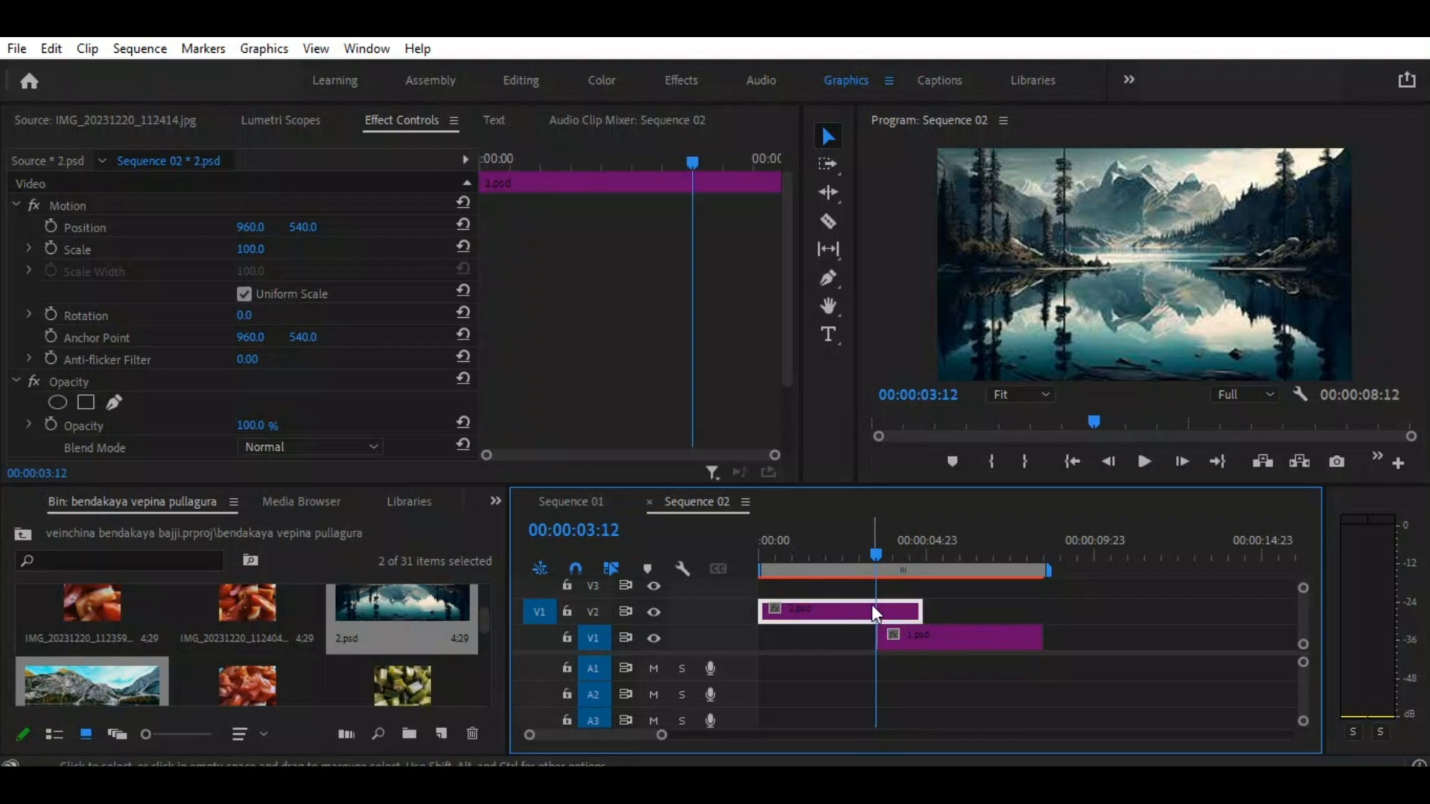
left_click(493, 501)
left_click(521, 642)
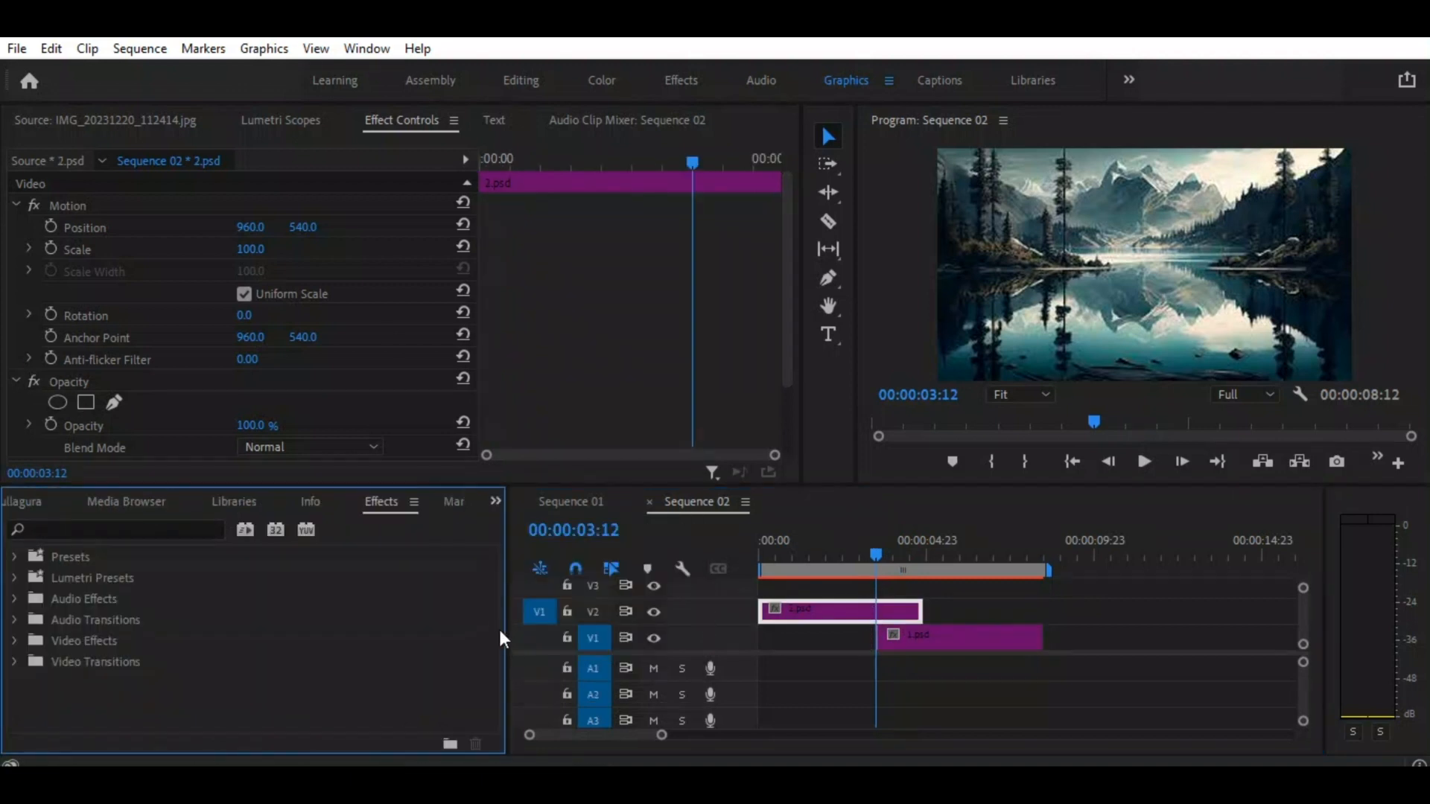
left_click(101, 527)
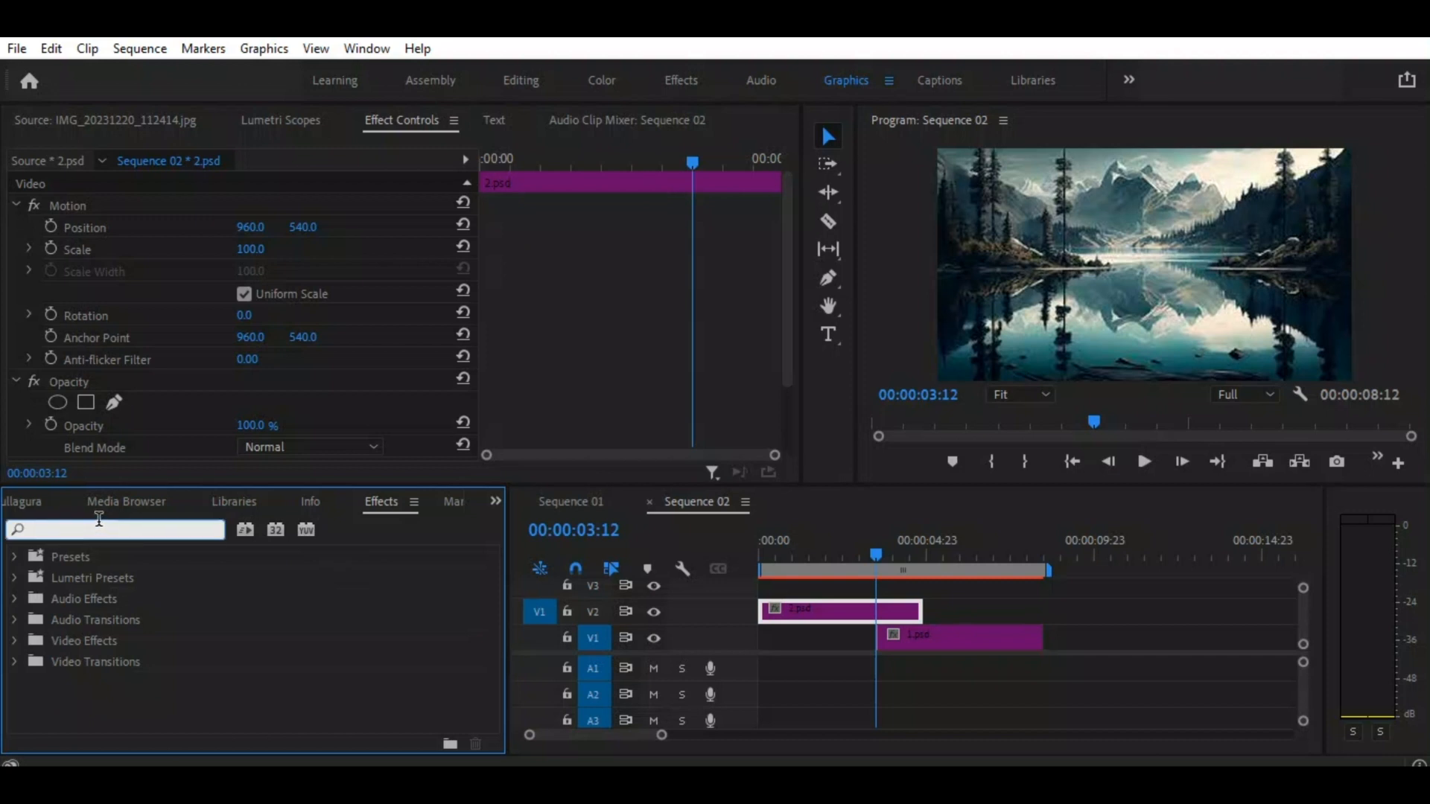
type("grad")
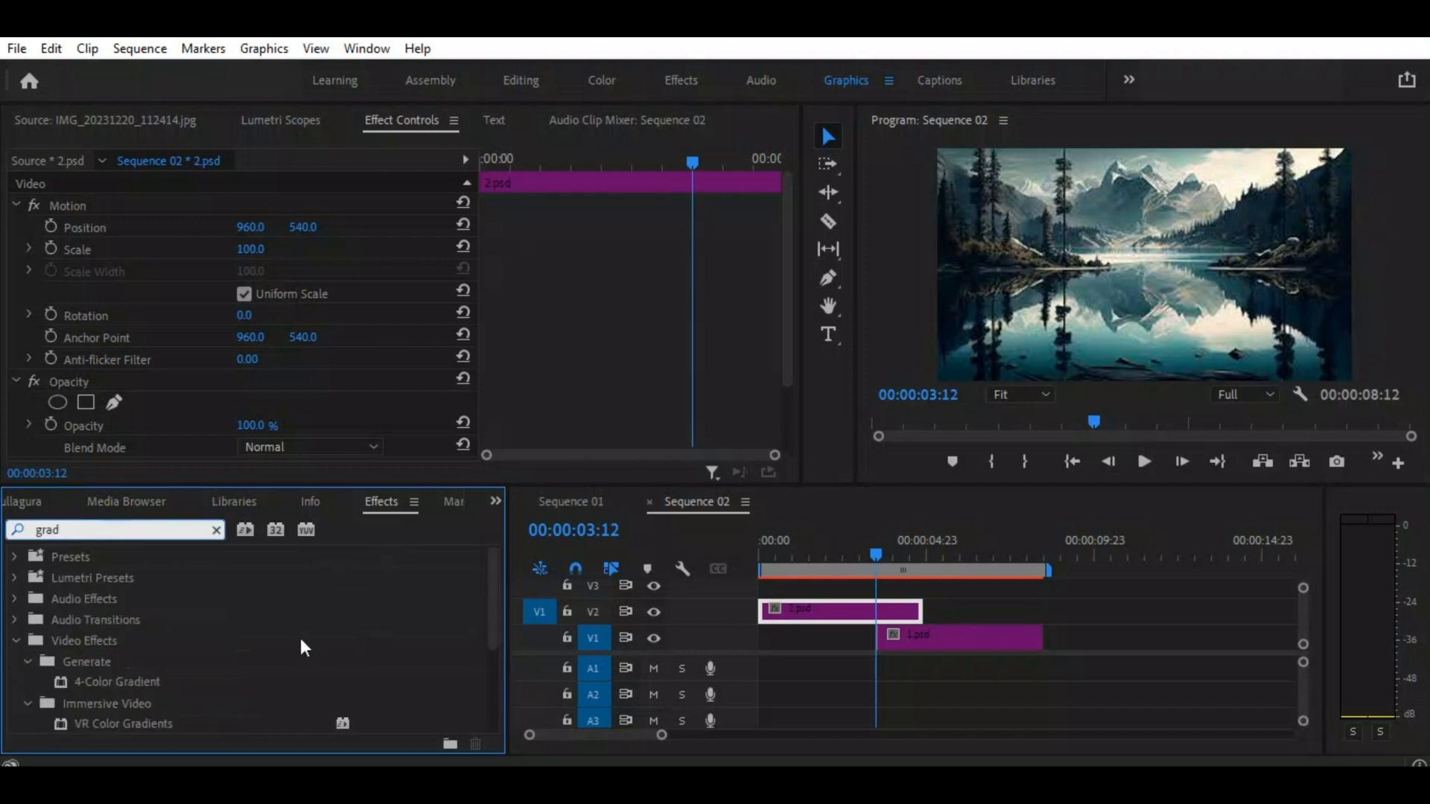
scroll(211, 601, "down", 3)
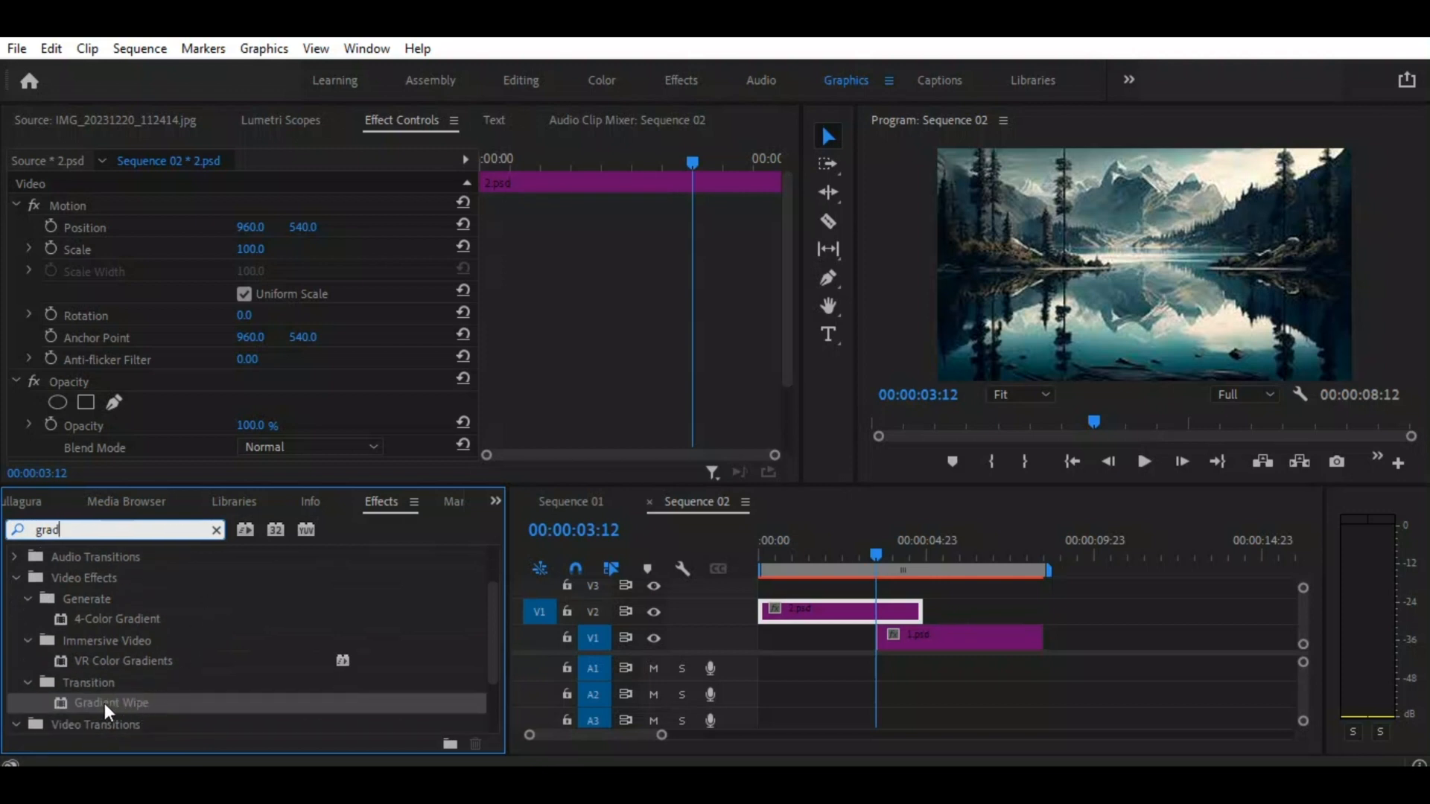
left_click_drag(104, 703, 873, 623)
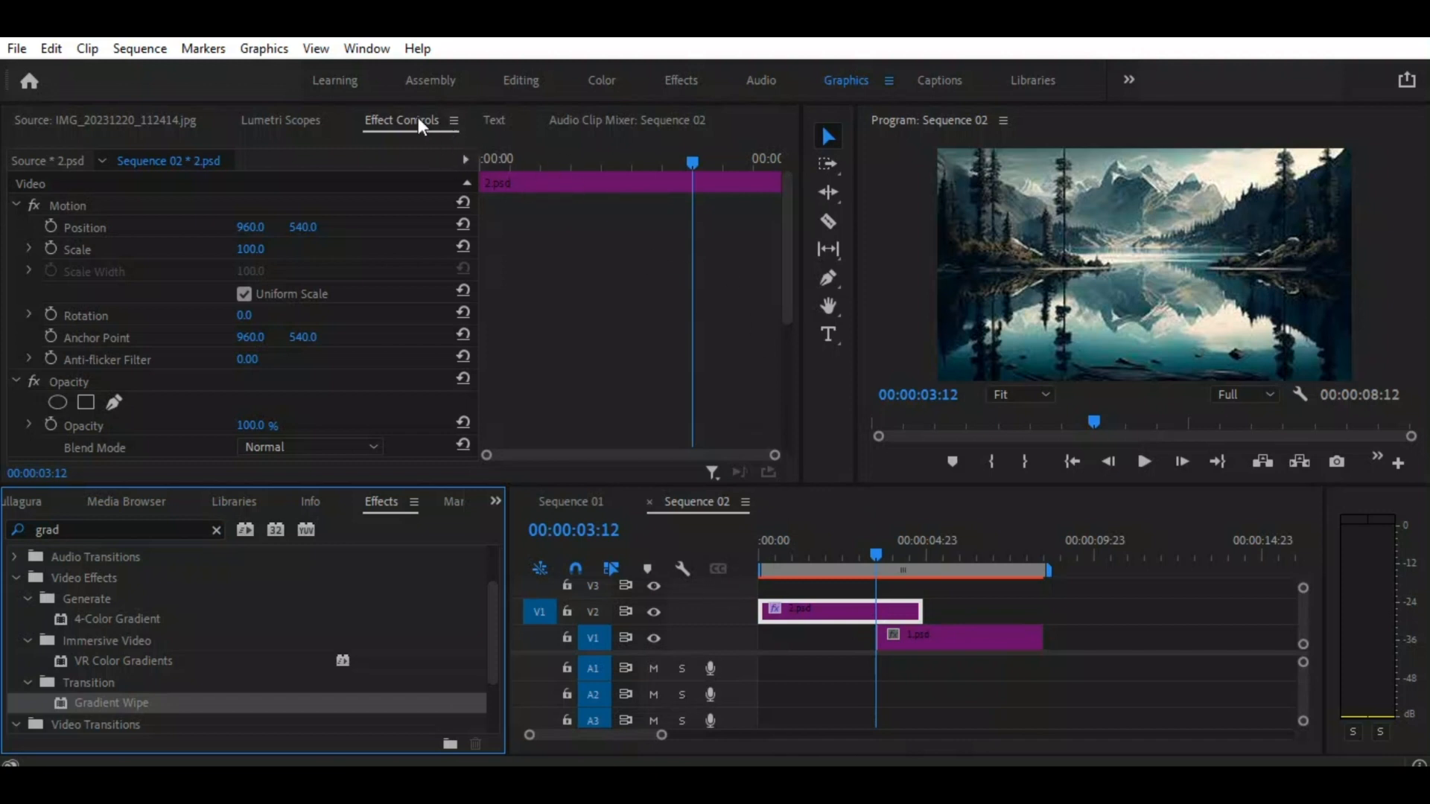
- Enable keyframing for the Gradient Wipe's Transition Completion on 2.psd at 00:00:03:12, keeping it at 0%
left_click(280, 120)
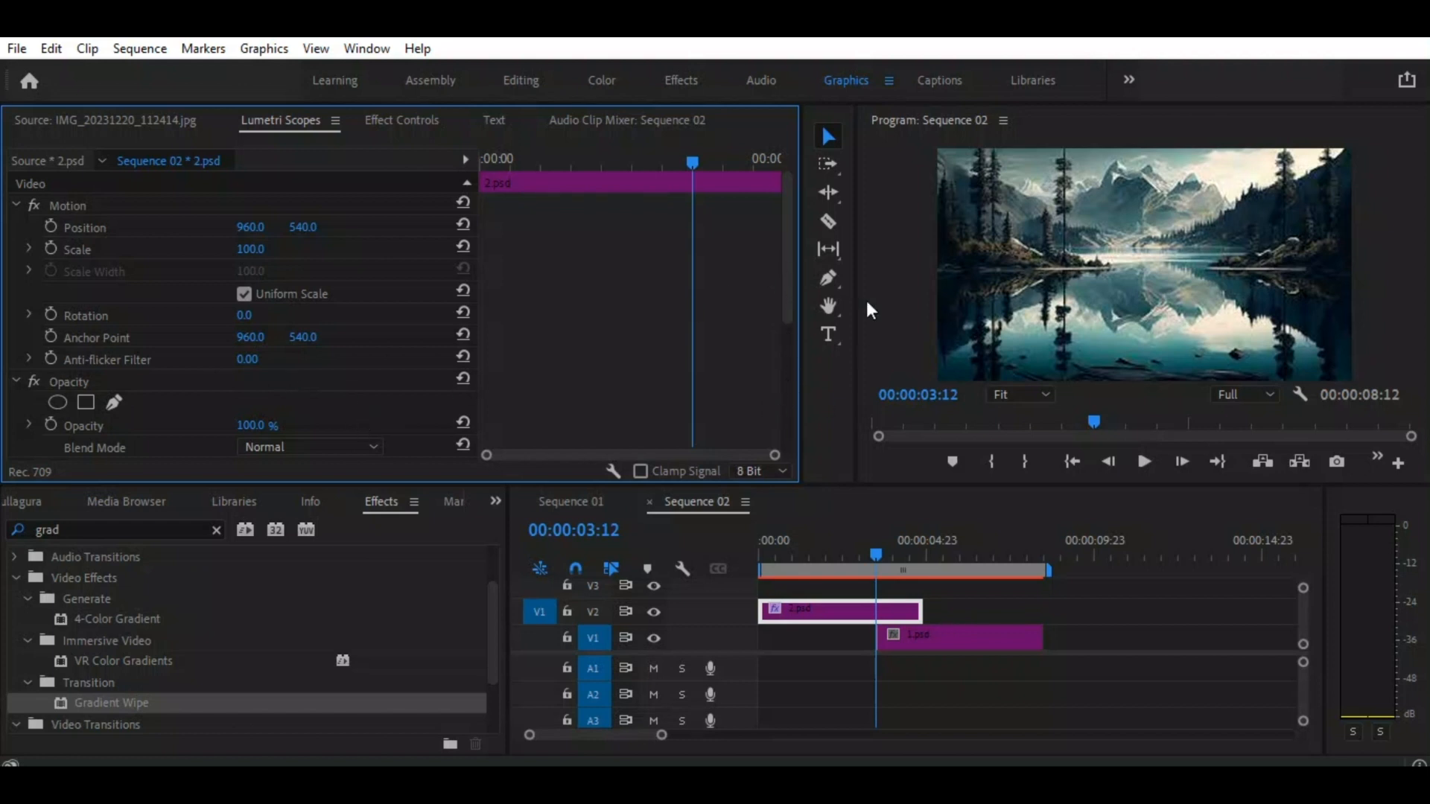
left_click(407, 128)
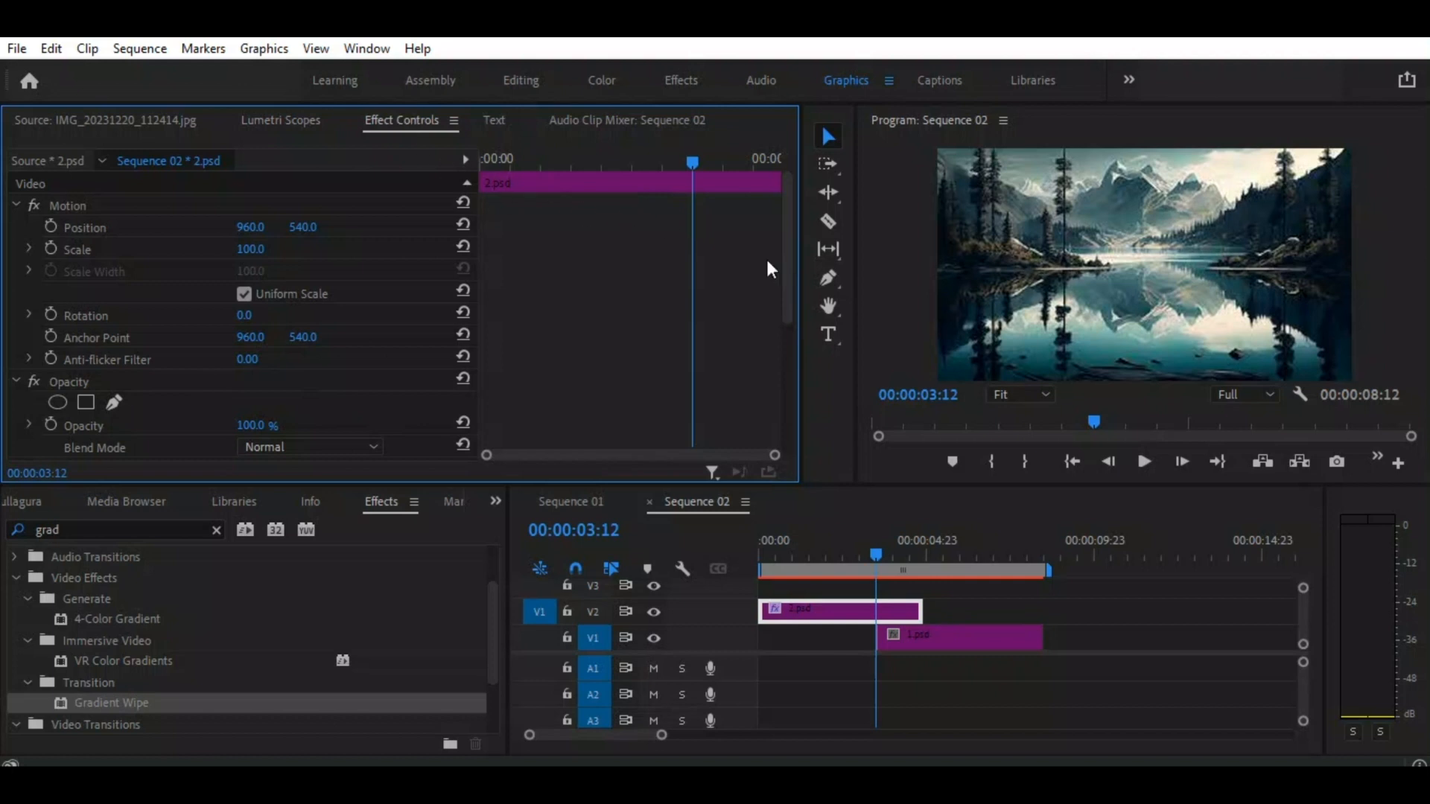
left_click_drag(793, 321, 788, 364)
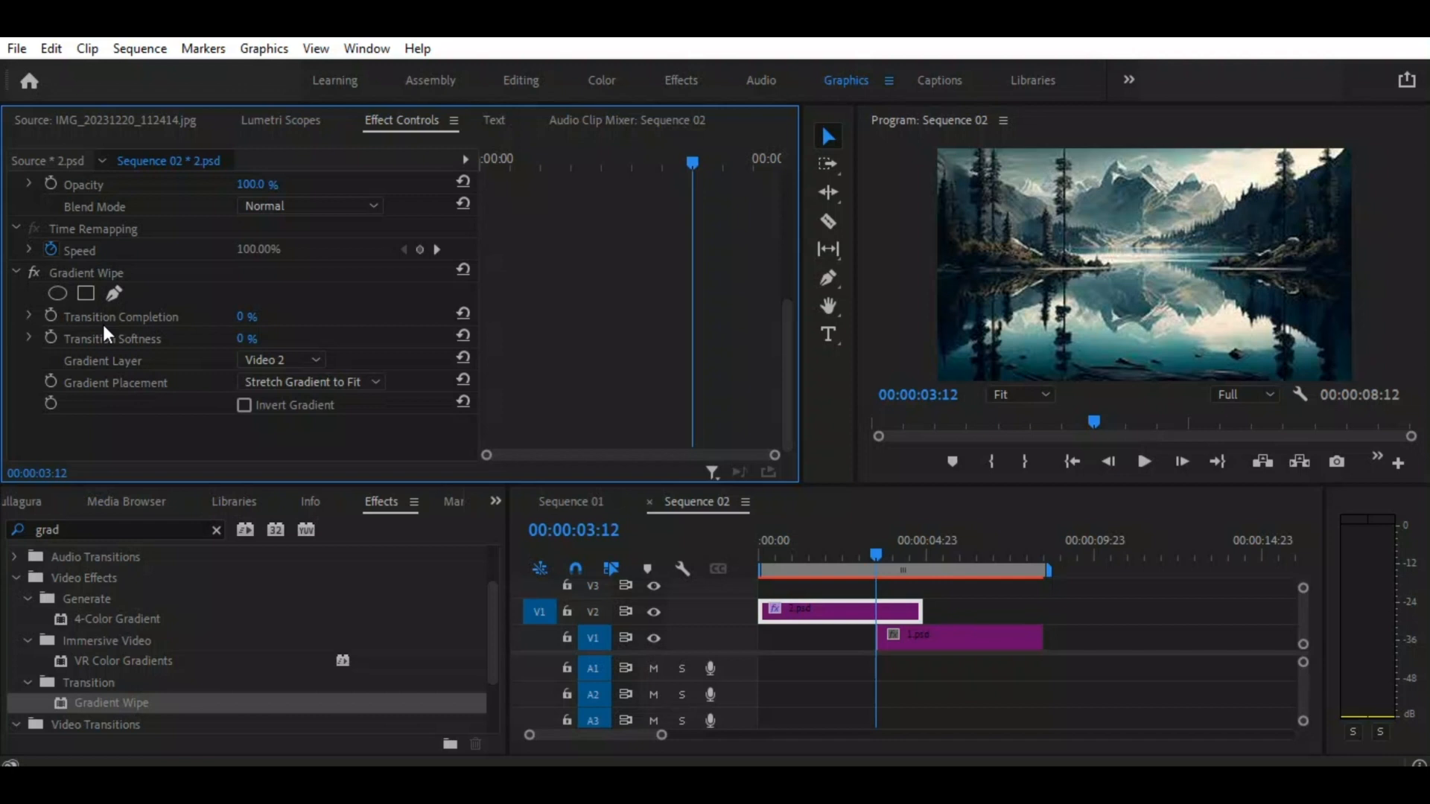
left_click(50, 315)
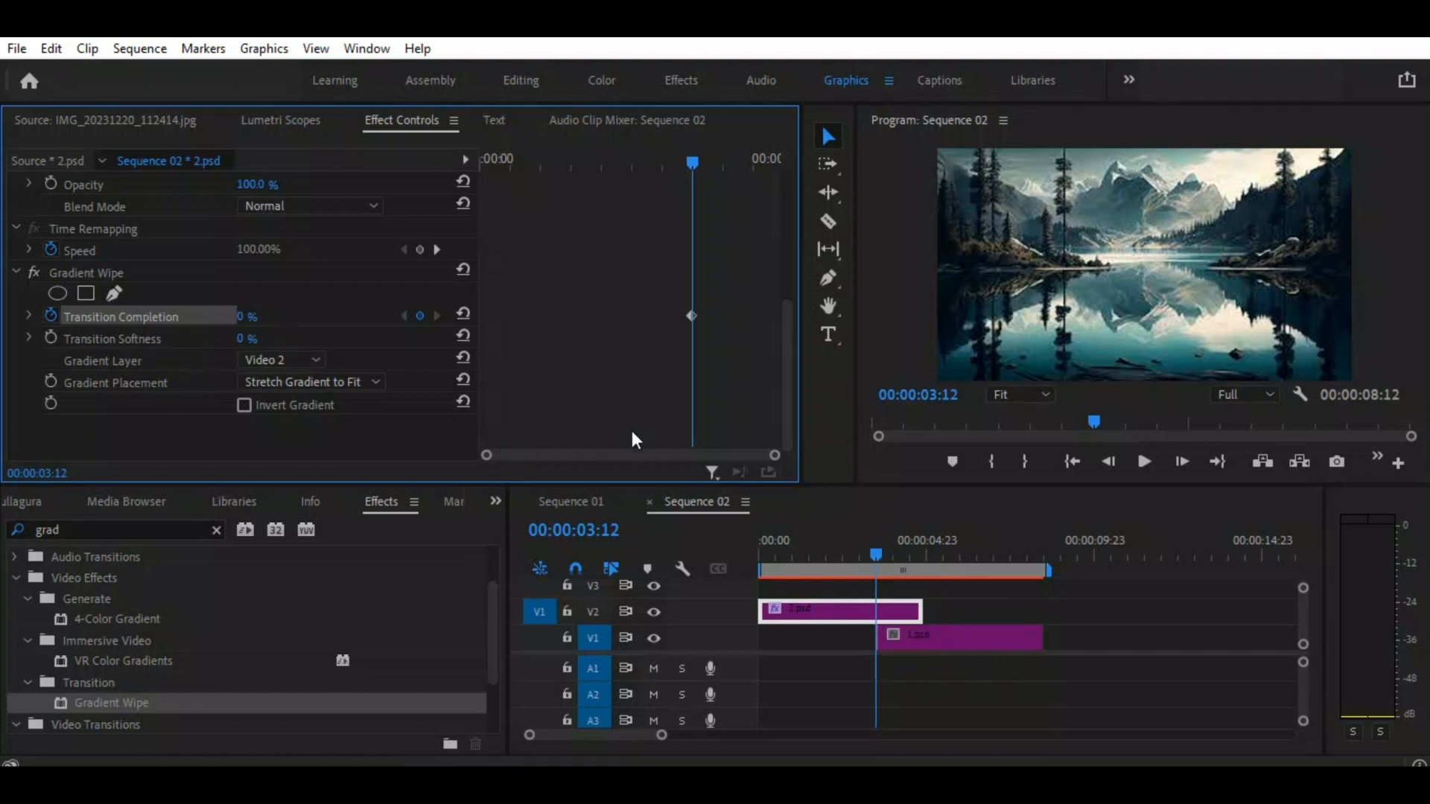
- At 00:00:04:18, set the Gradient Wipe's Transition Completion to 100% to add the ending keyframe
left_click_drag(877, 551, 920, 558)
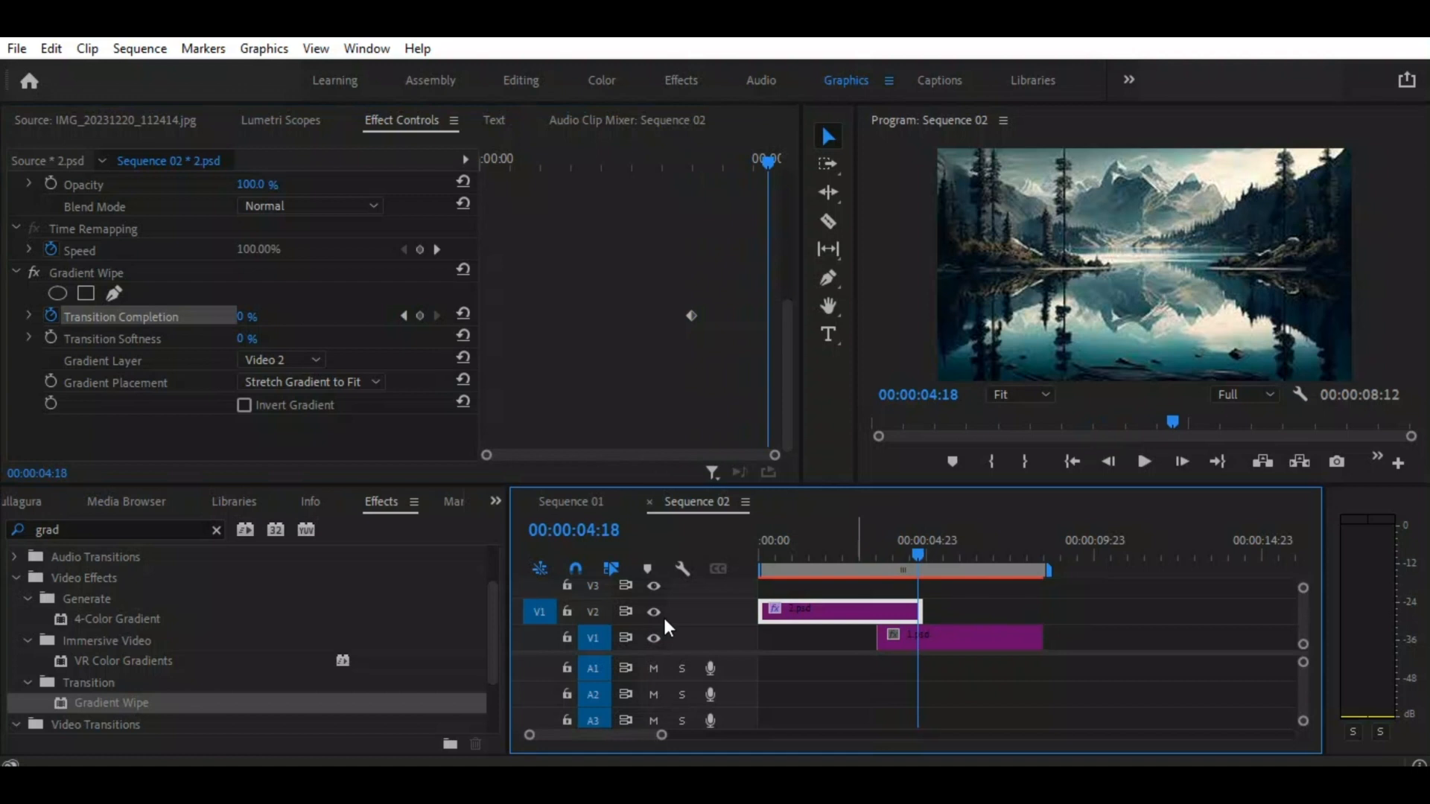
left_click(251, 317)
type("100")
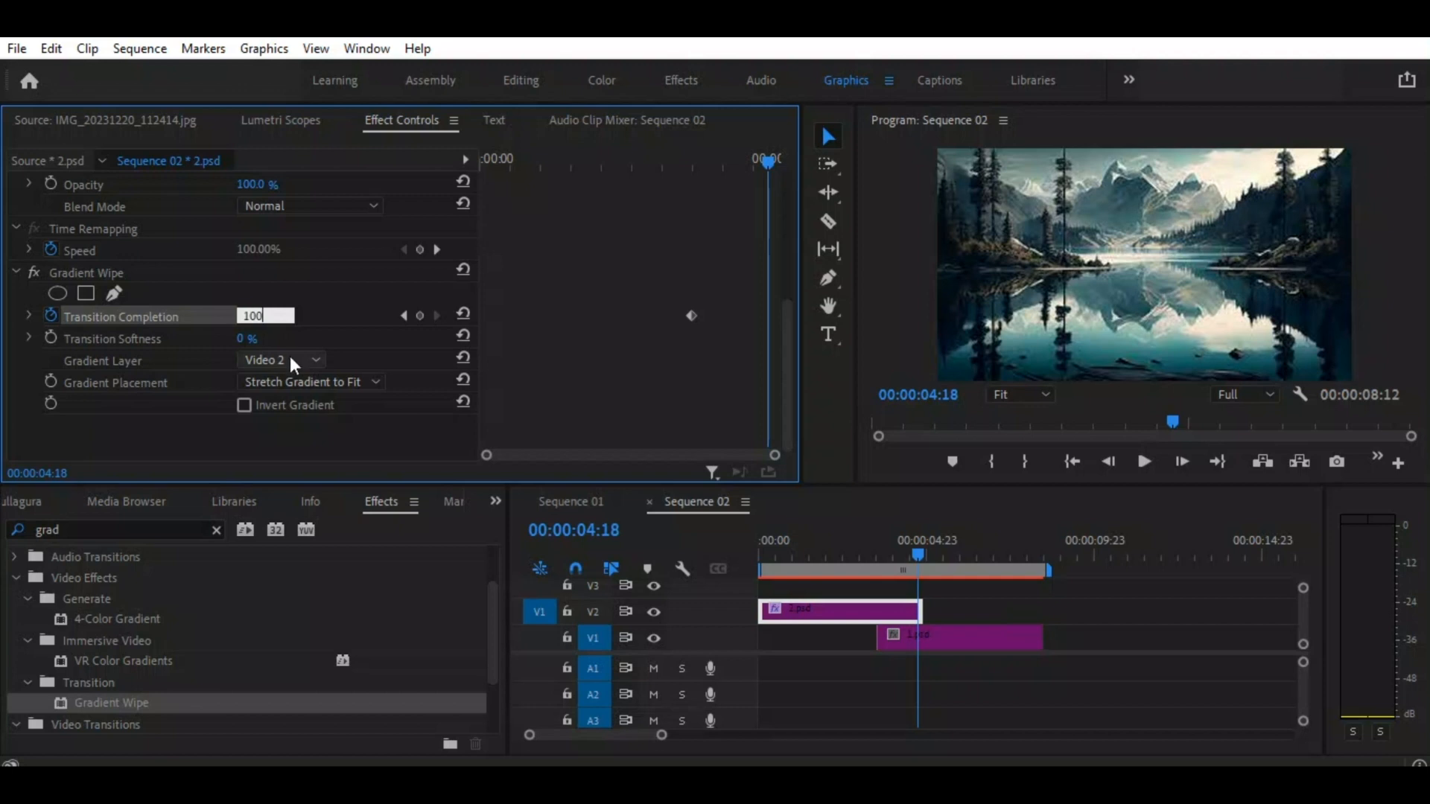
key("Return")
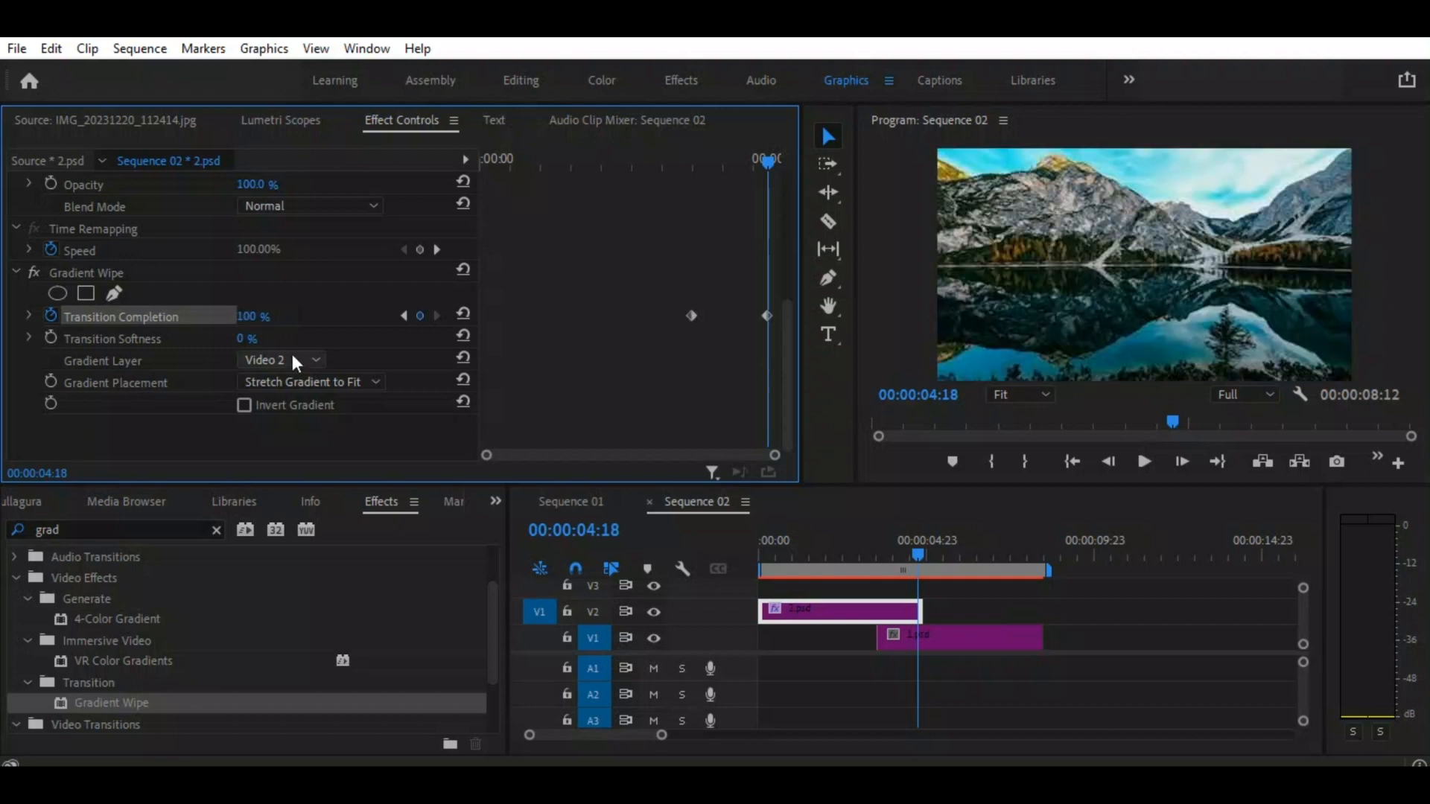
- Scrub back to 00:00:03:20 and set the Gradient Wipe's Transition Softness to 20%
left_click_drag(919, 555, 889, 548)
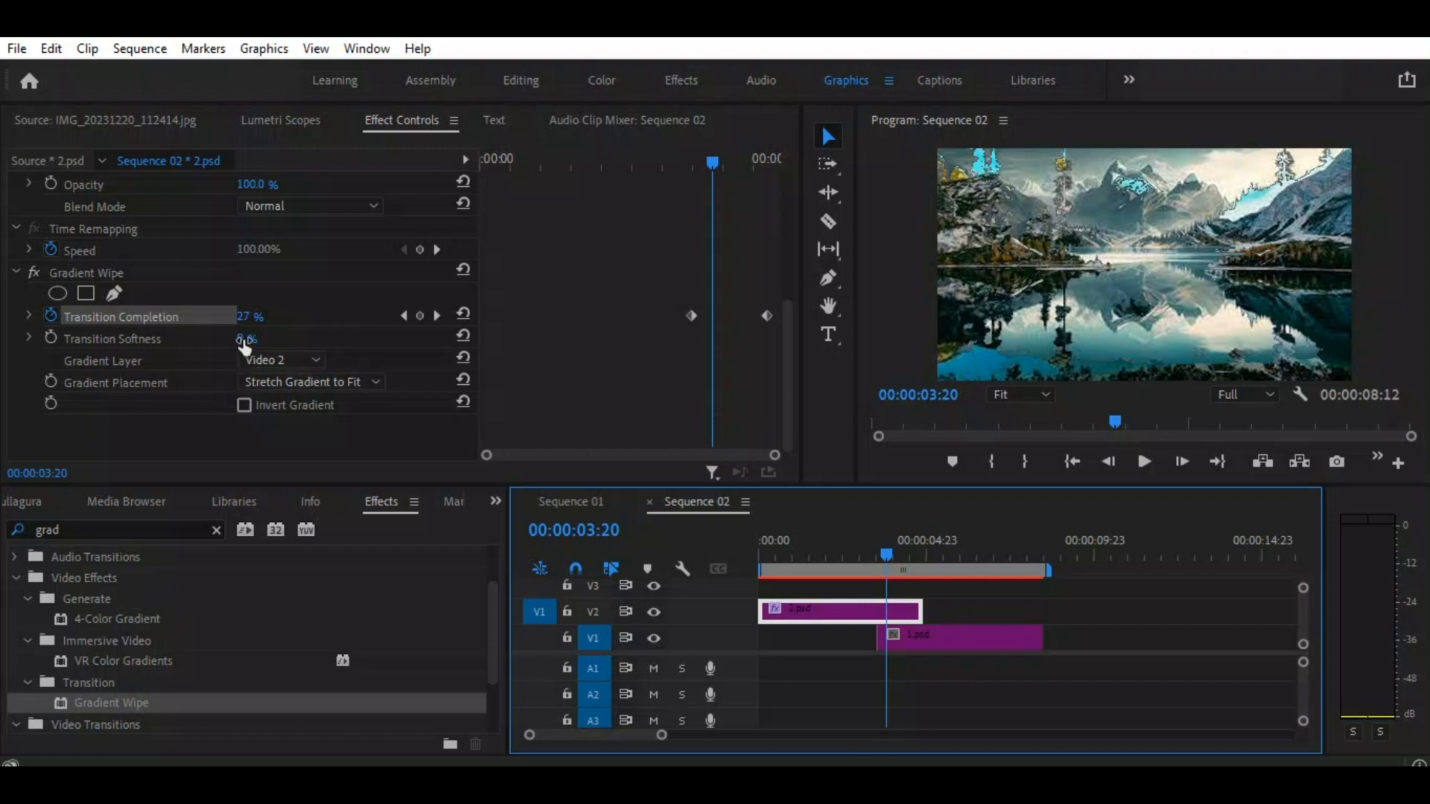
left_click(241, 338)
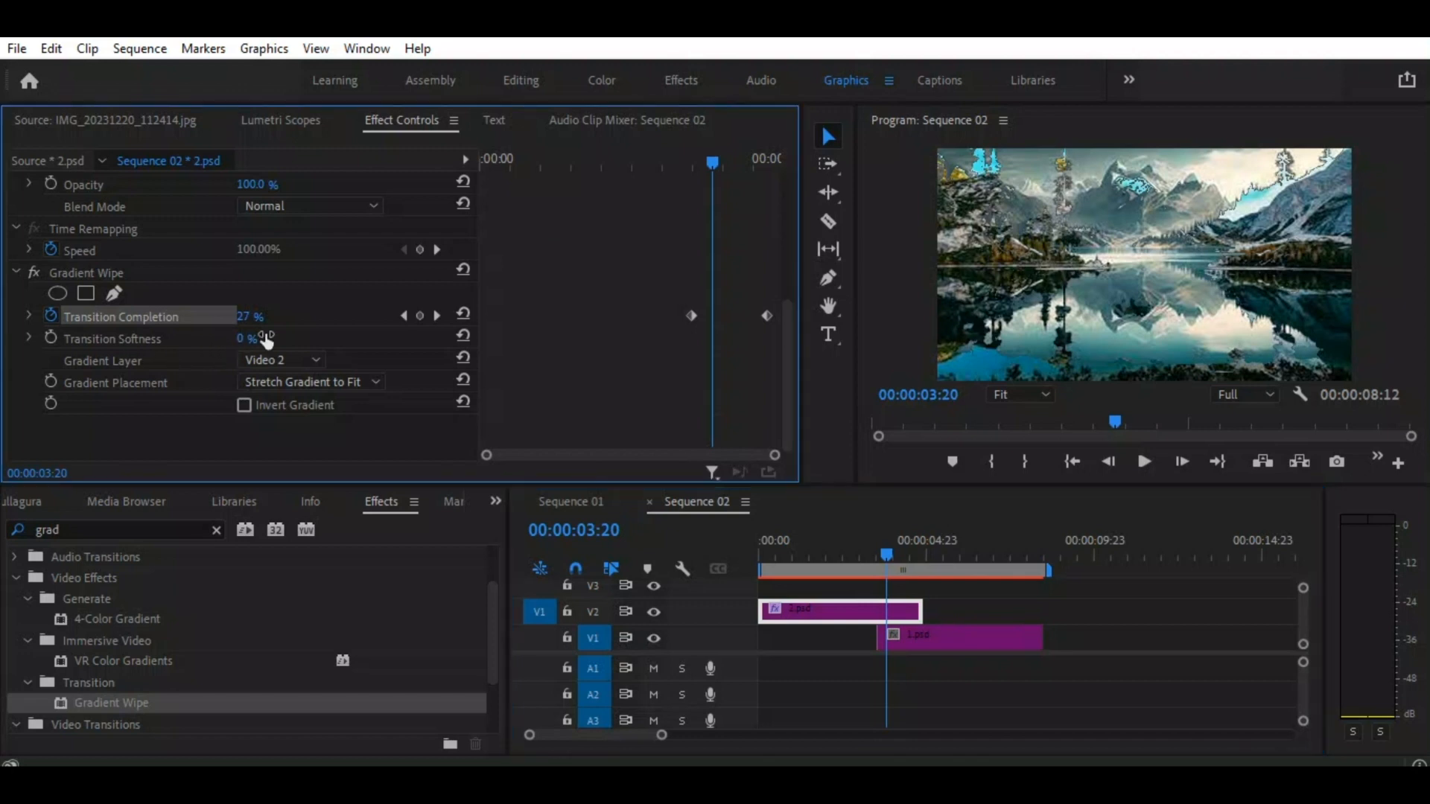
type("20")
key("Return")
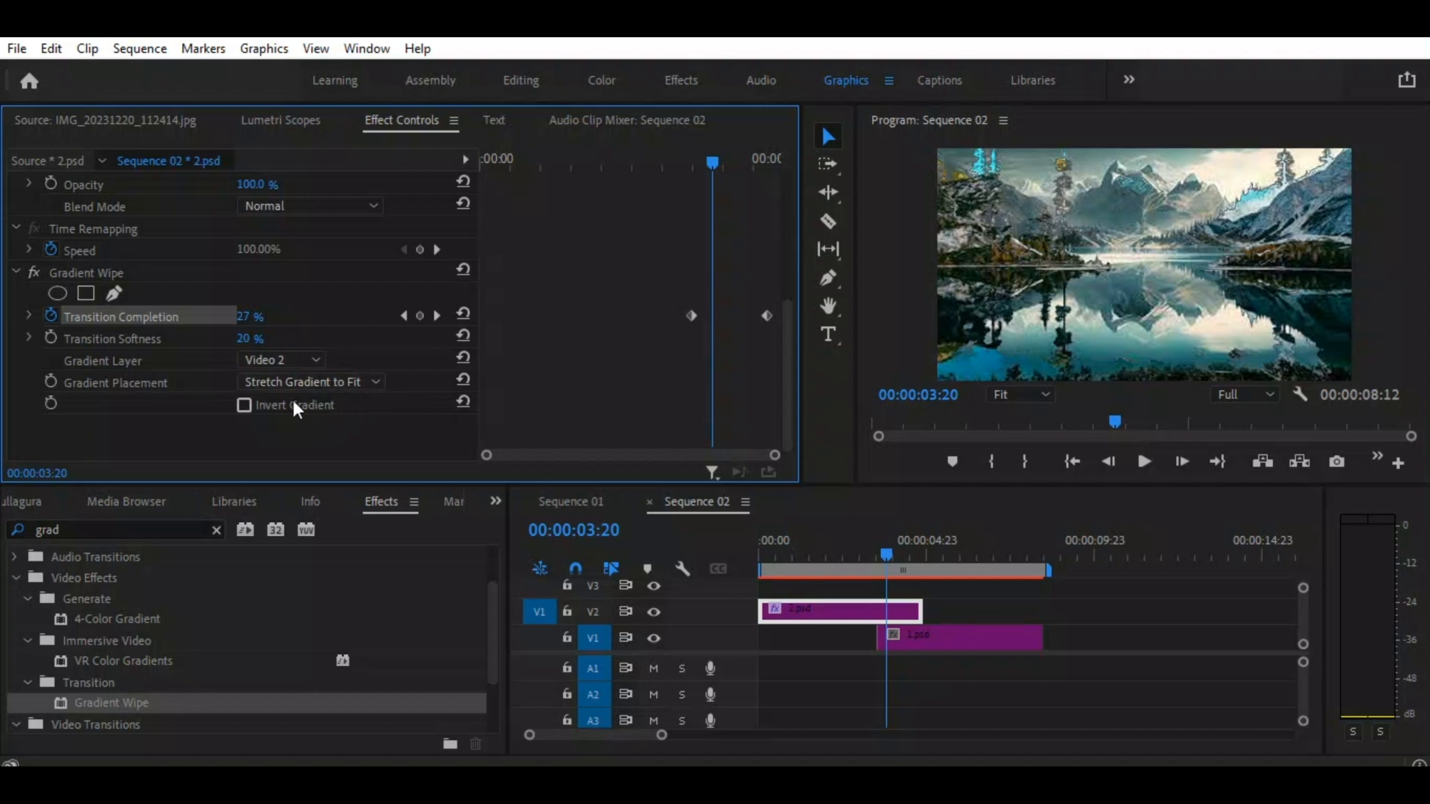
- Invert the Gradient Wipe's gradient on 2.psd and scrub through the overlap to preview the wipe
left_click(244, 405)
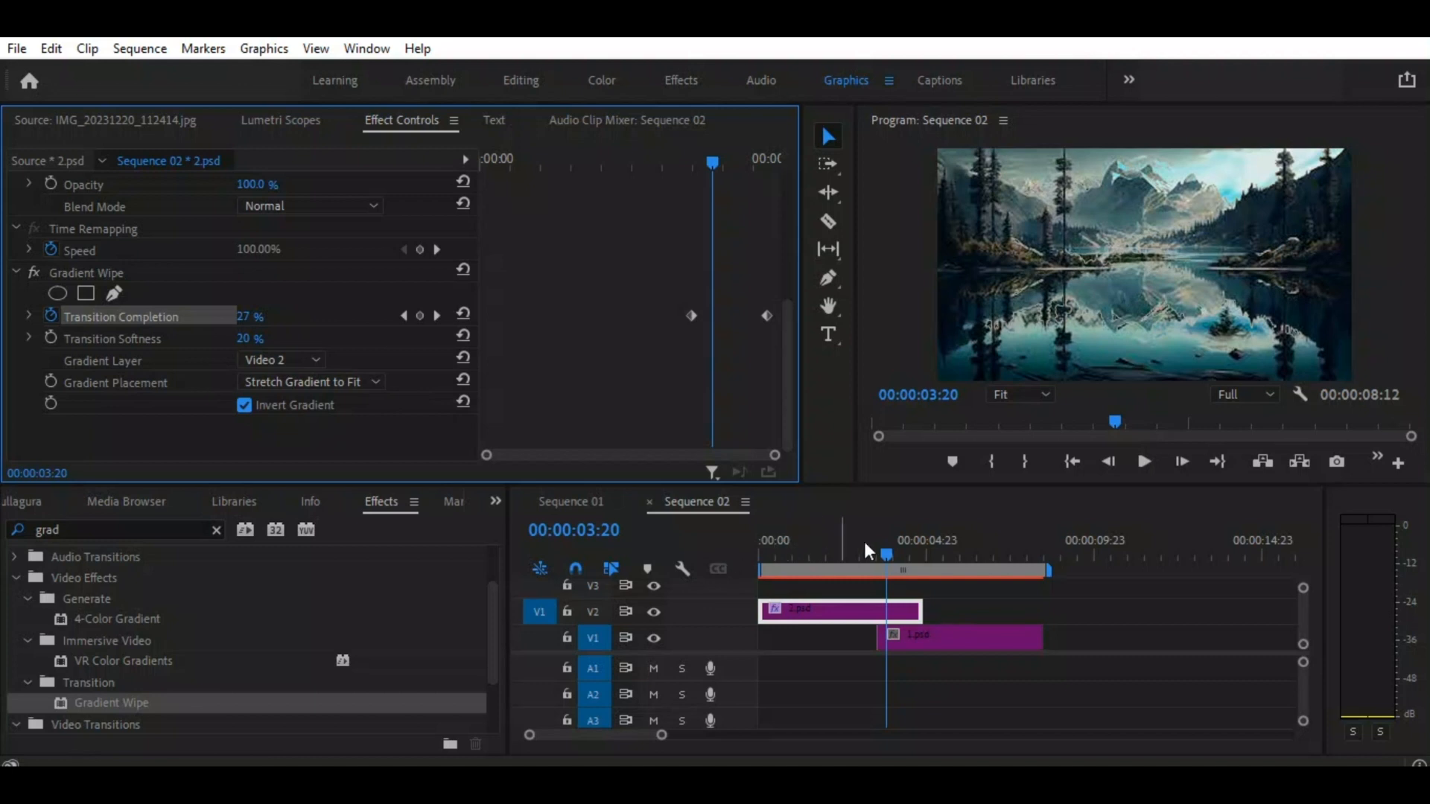
left_click_drag(889, 552, 929, 579)
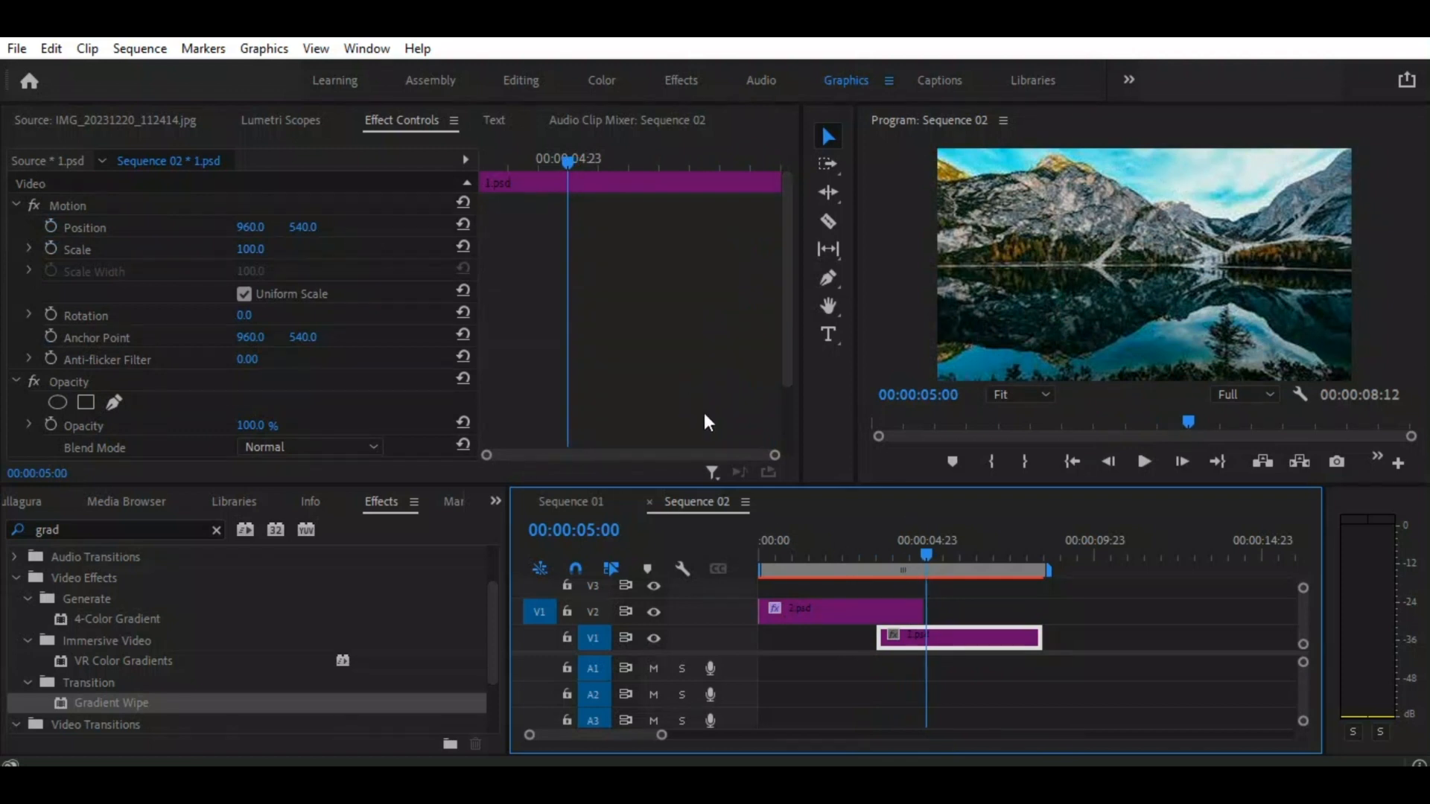
scroll(774, 342, "down", 3)
left_click(854, 553)
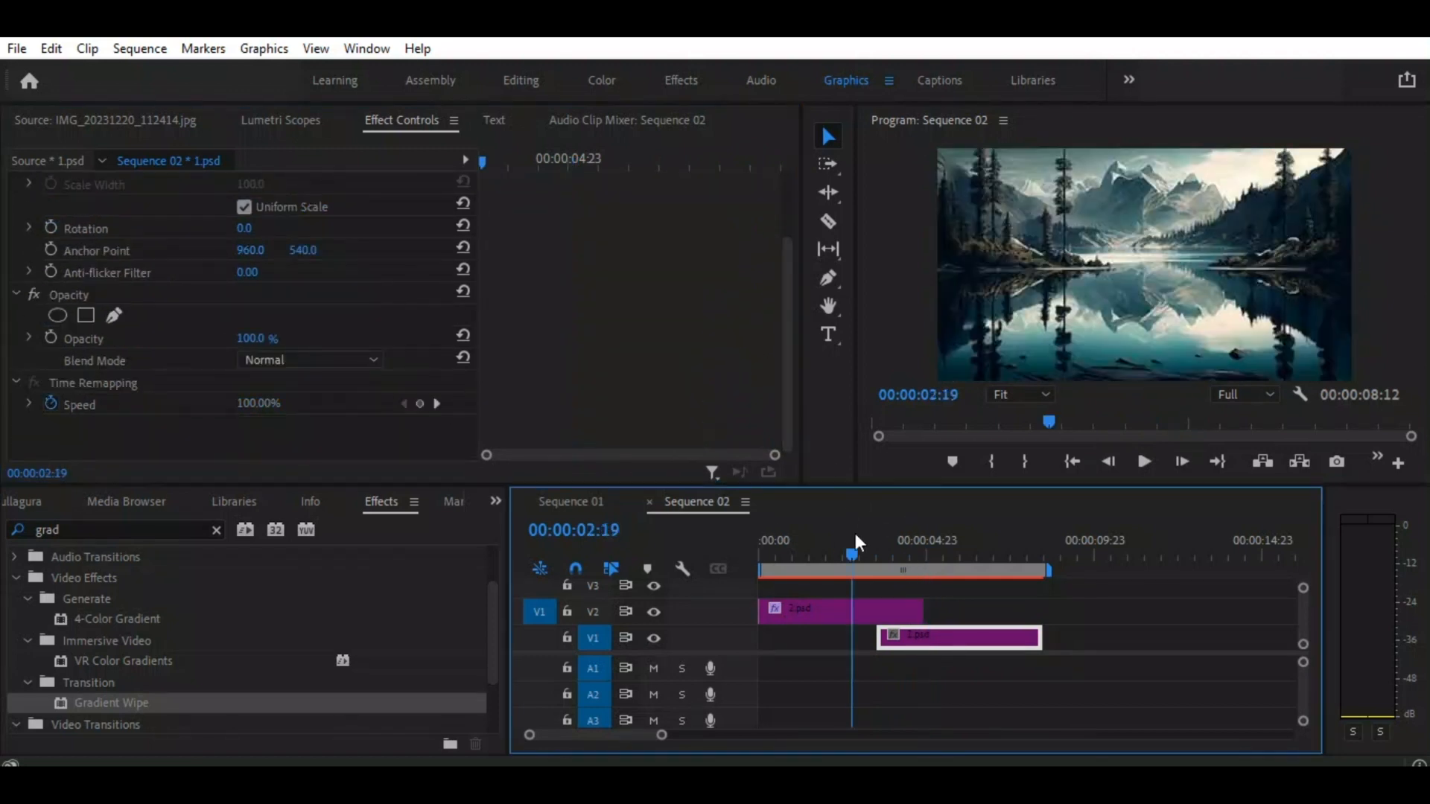
- Try Transition Softness values of 100% and 50% for 2.psd's Gradient Wipe, settle on 60%, and scrub through the wipe
left_click(843, 608)
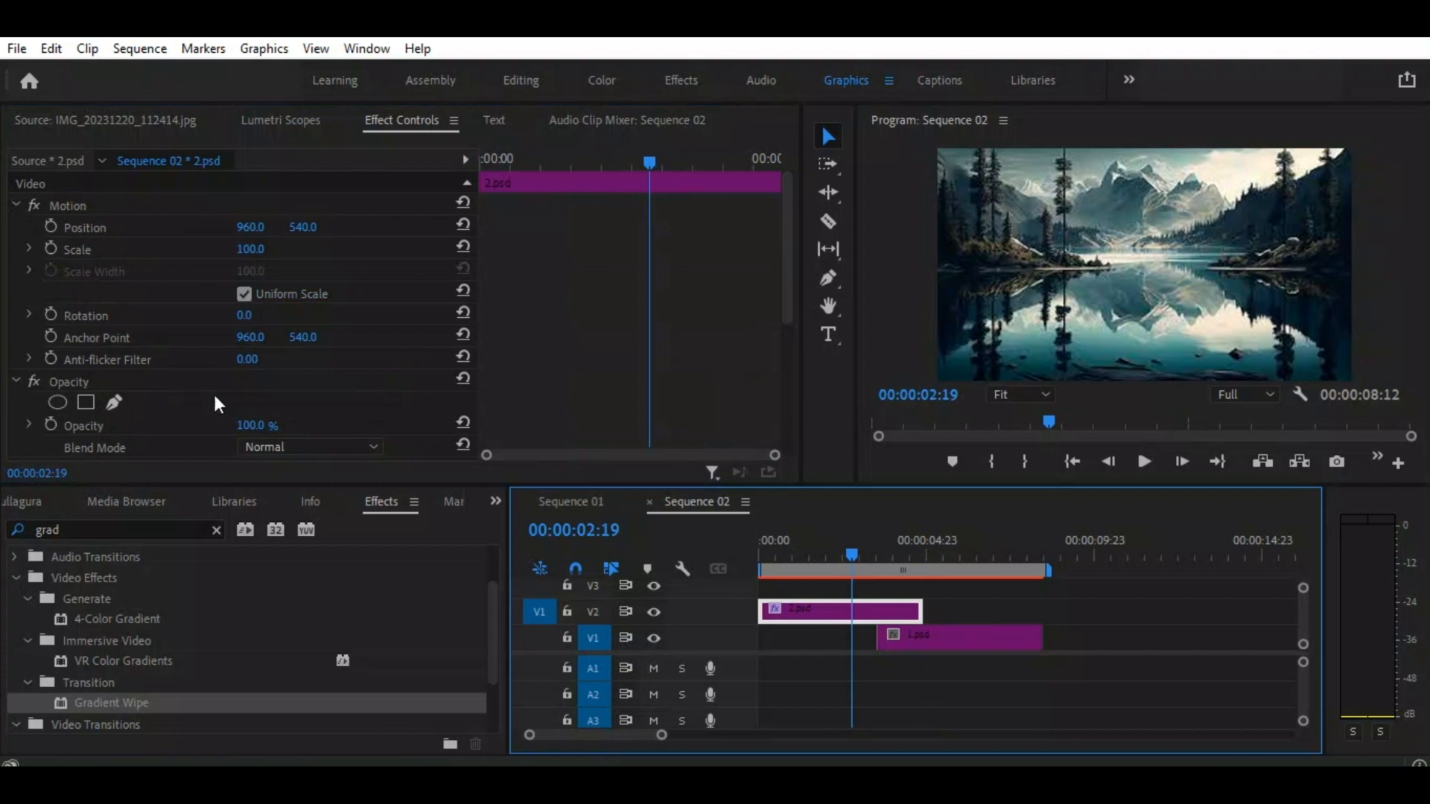
scroll(257, 365, "down", 10)
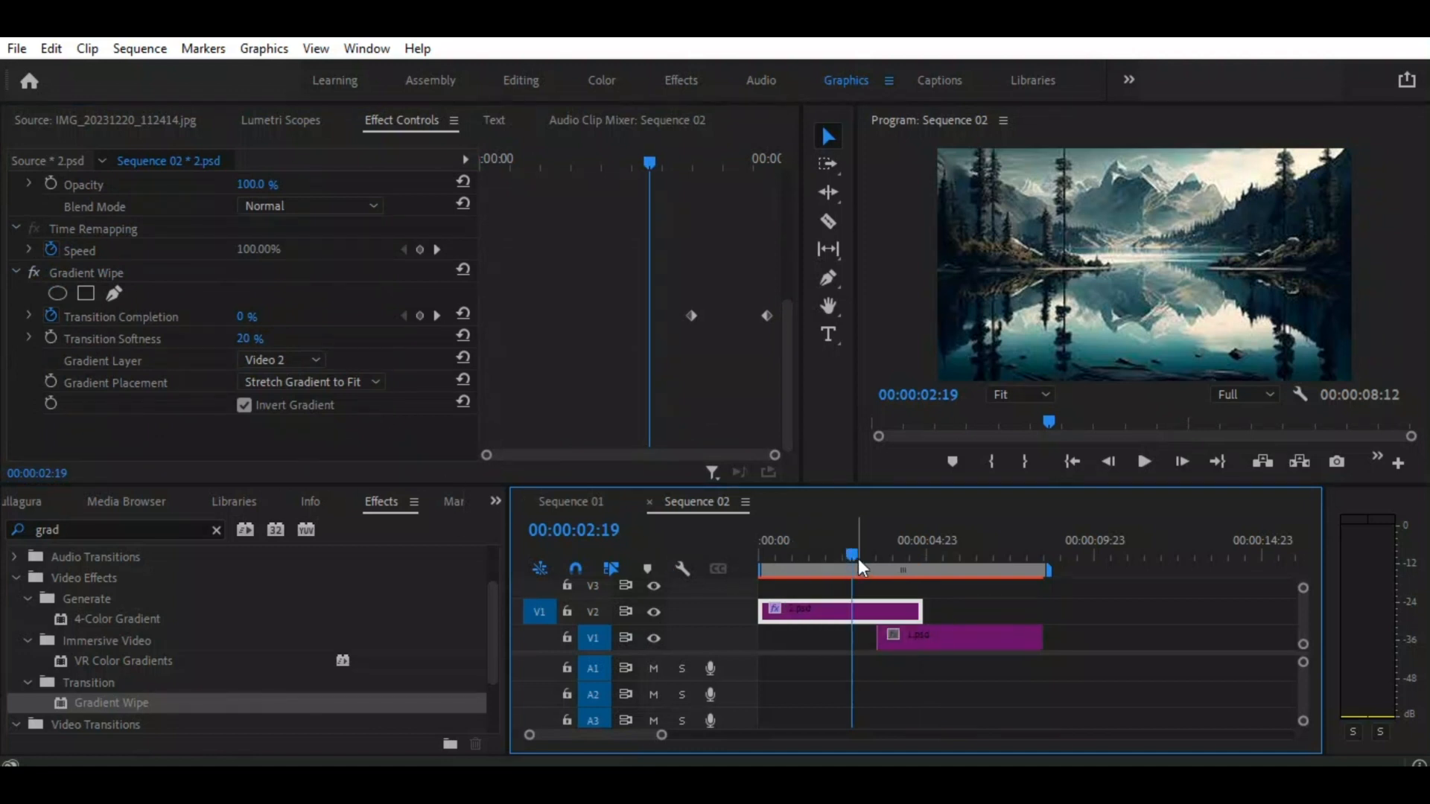
left_click_drag(854, 554, 902, 575)
left_click(250, 341)
left_click(250, 338)
type("100")
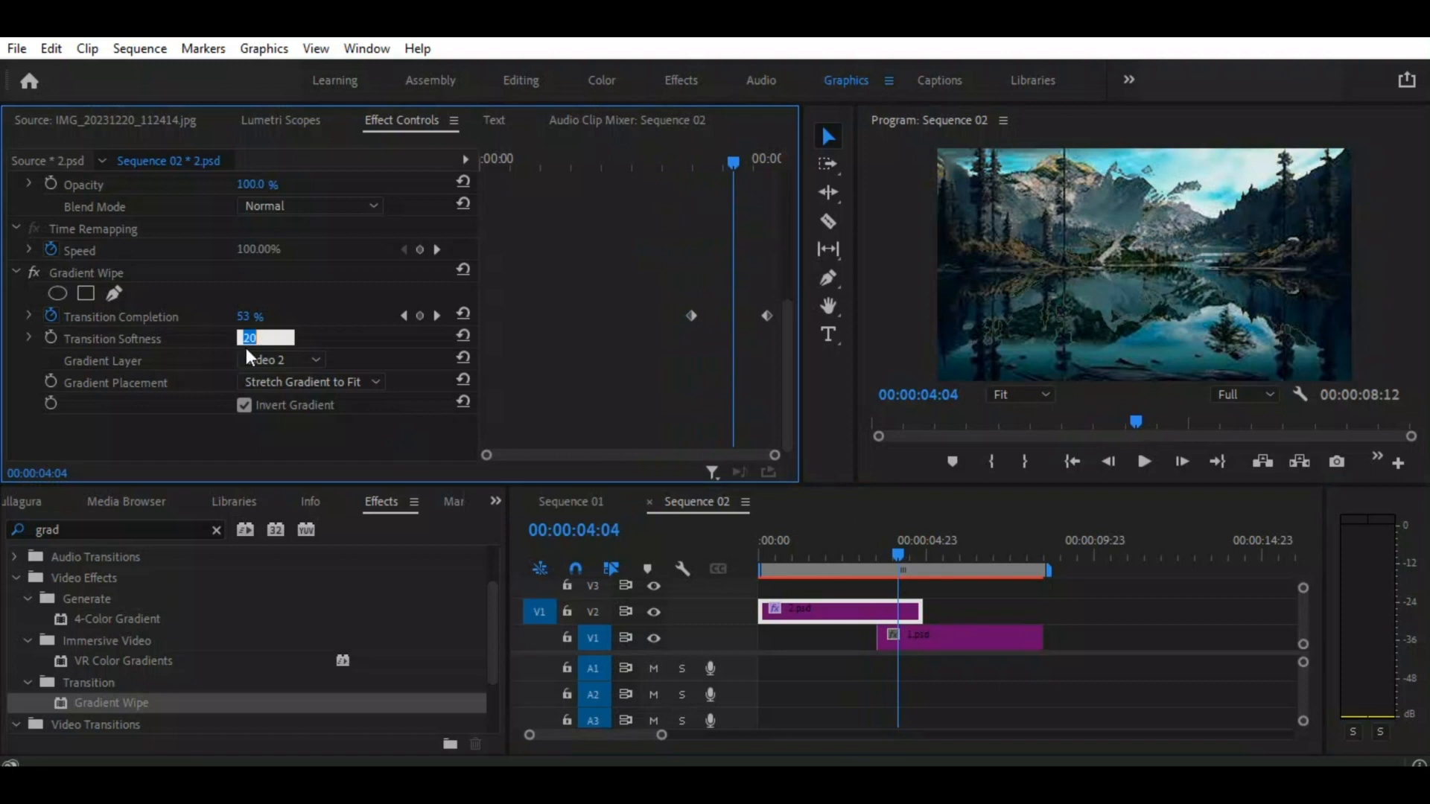
key("Return")
left_click(250, 339)
type("50")
key("Return")
left_click_drag(250, 338, 257, 339)
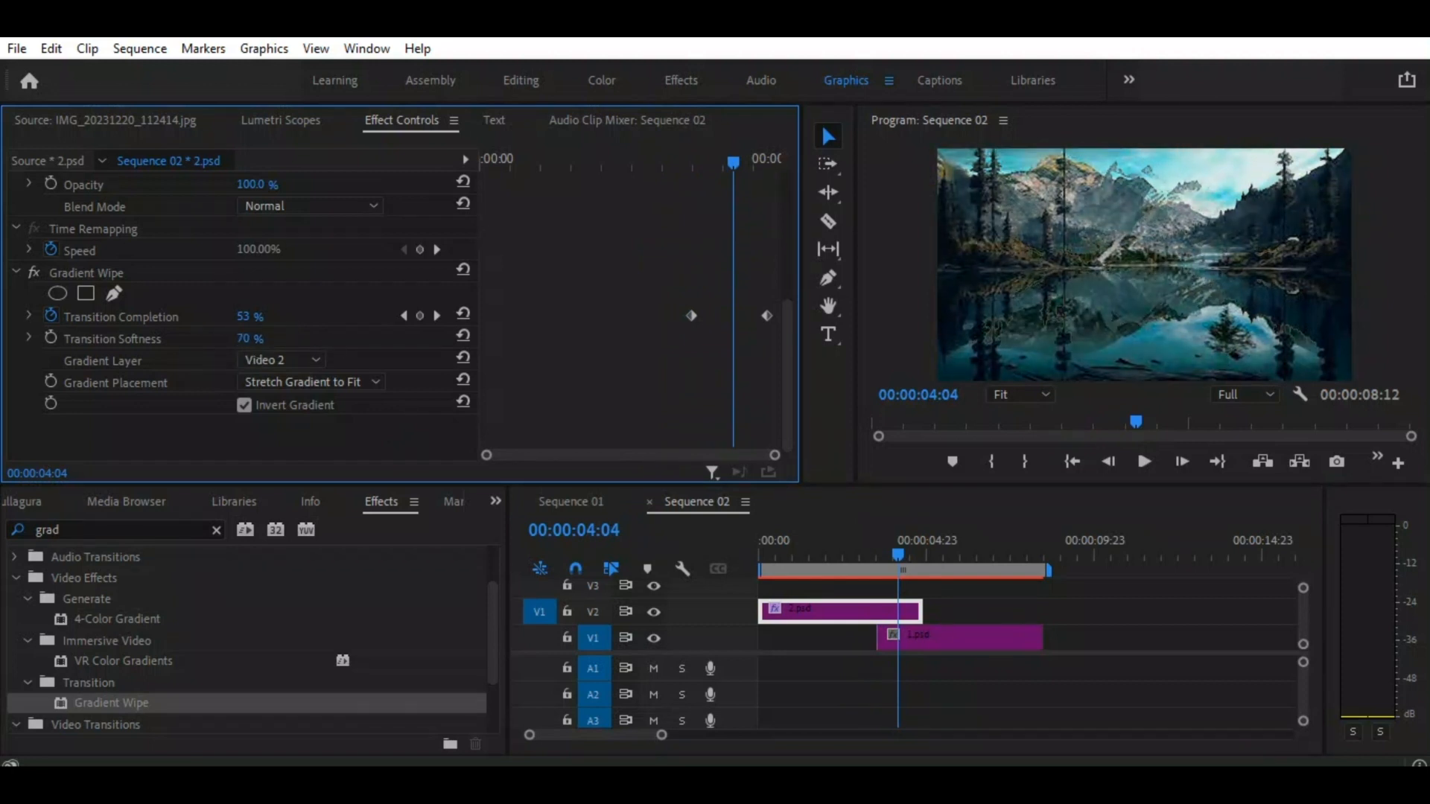
mouse_move(900, 556)
left_mouse_down()
mouse_move(872, 554)
mouse_move(919, 569)
left_mouse_up()
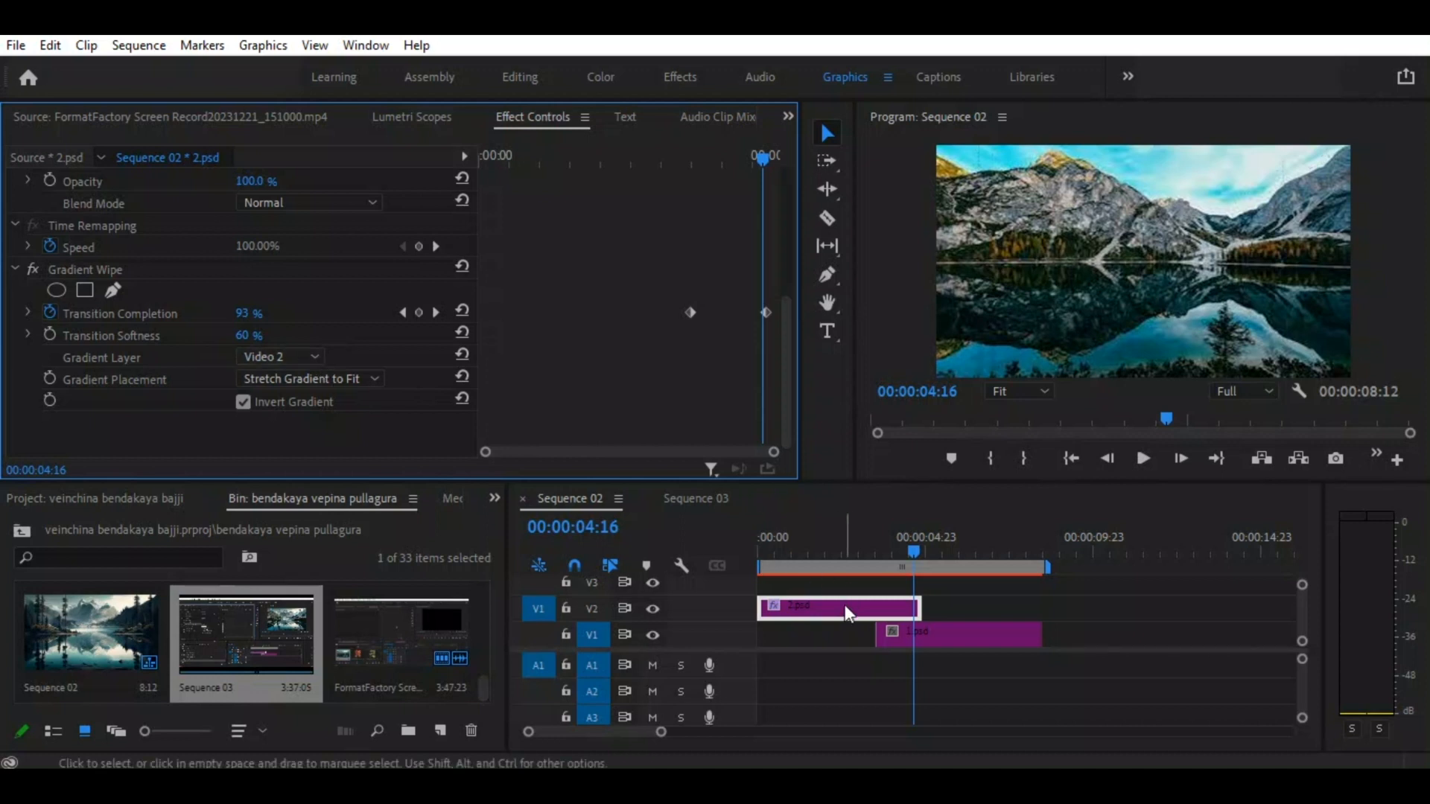
- Set the Gradient Wipe's Gradient Layer to Video 1 and scrub the playhead to check the wipe
left_click(312, 356)
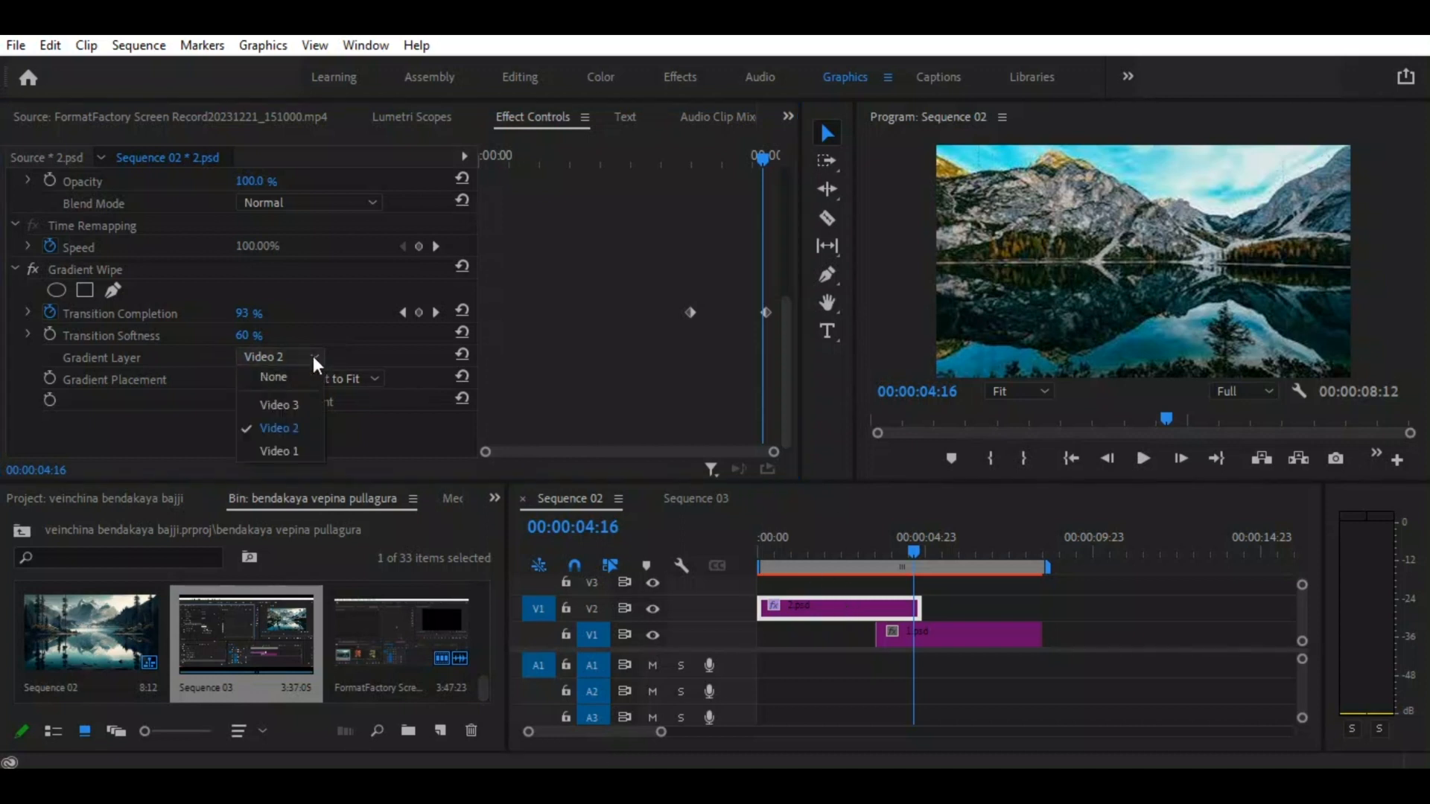
left_click(294, 450)
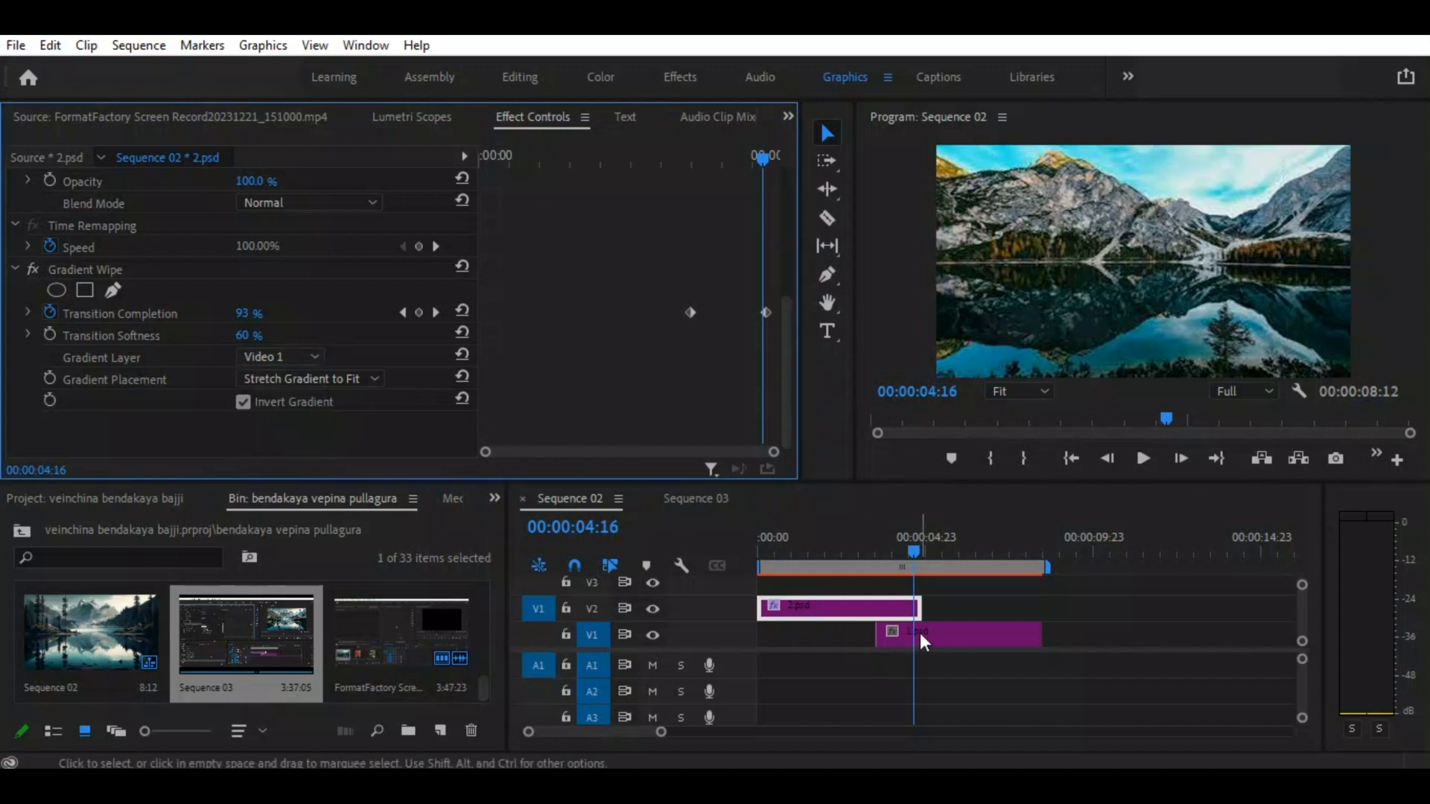
mouse_move(915, 551)
left_mouse_down()
mouse_move(865, 542)
mouse_move(915, 560)
left_mouse_up()
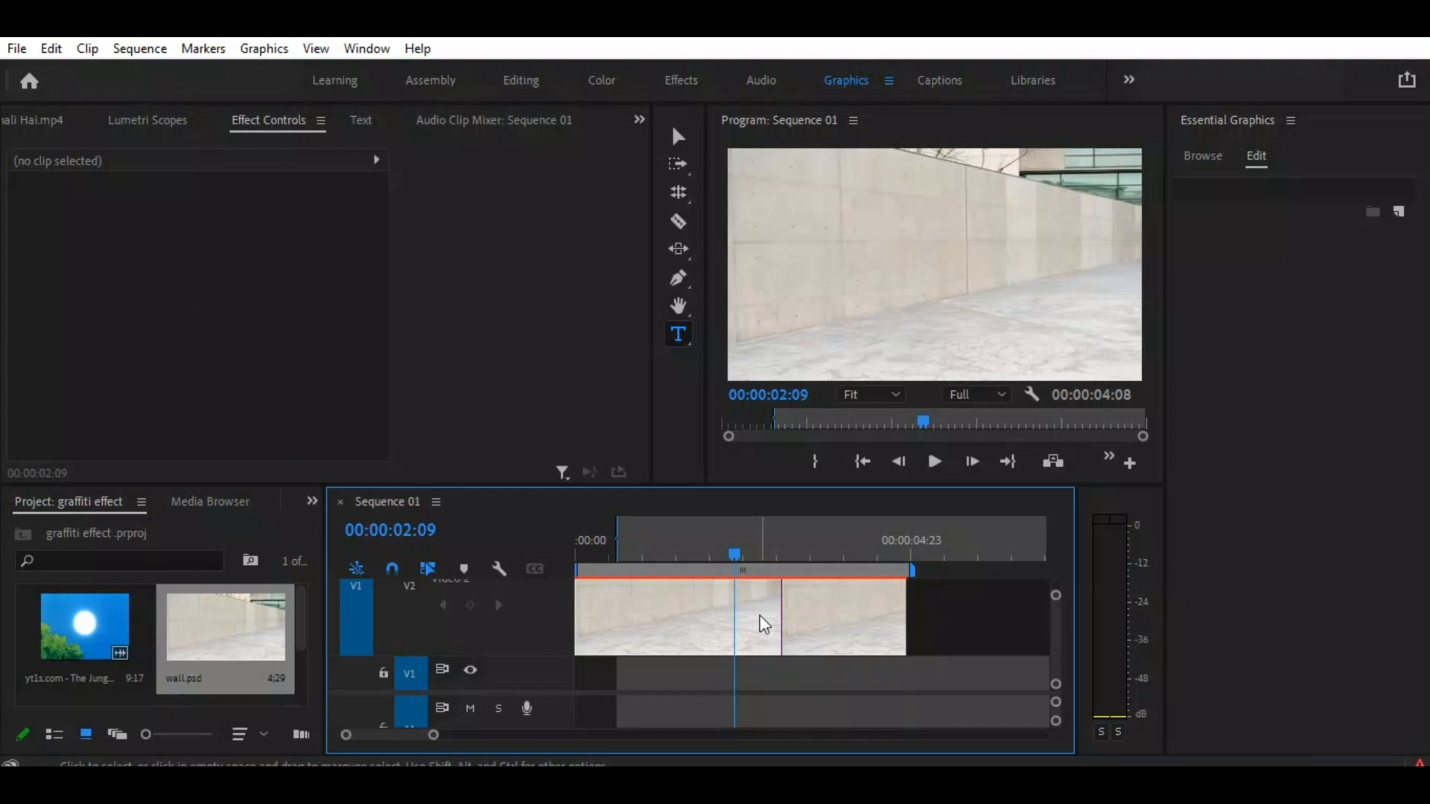
- In the graffiti effect project, shift the wall.psd clip down to track V1 and add the text "WALL" on the wall in the frame
left_click(697, 625)
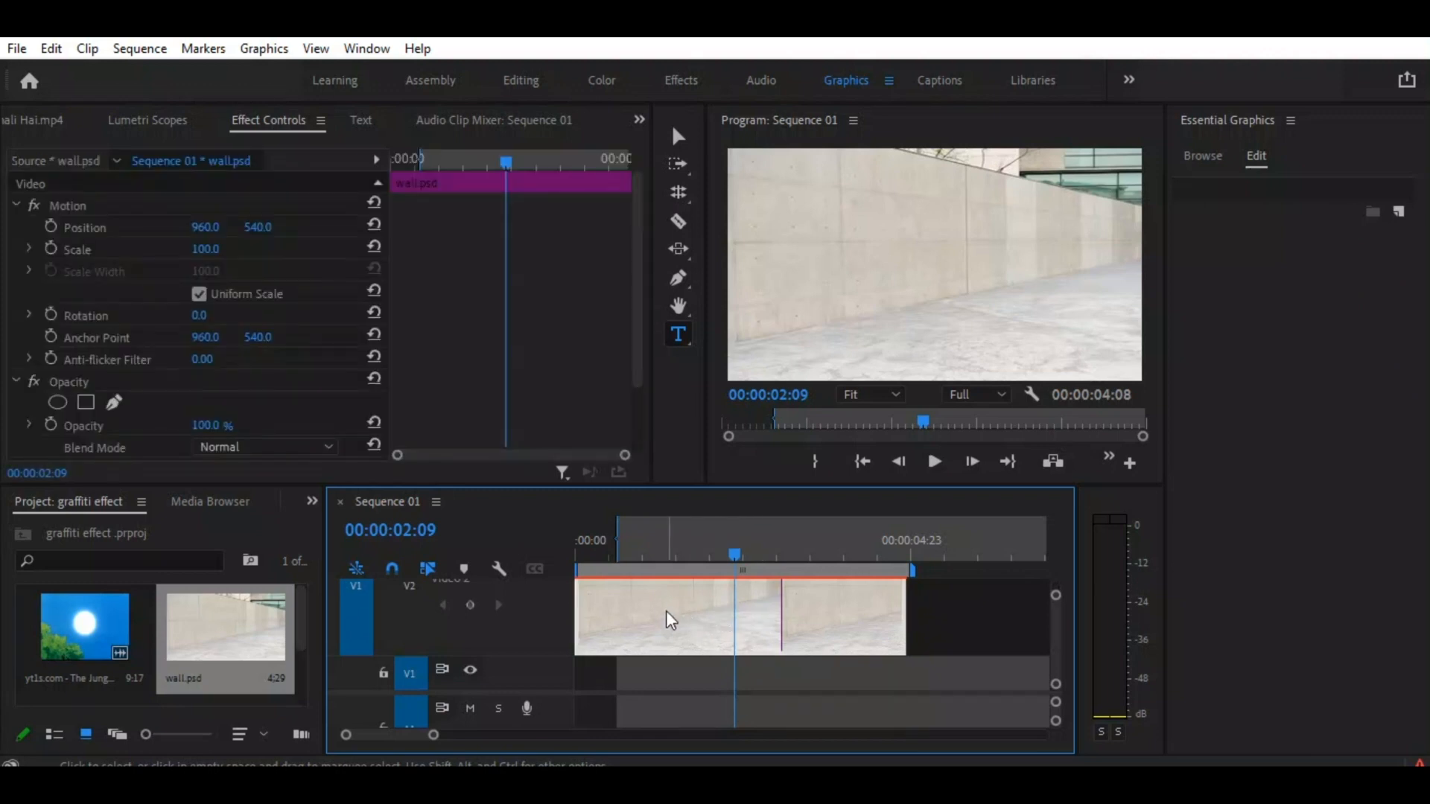
left_click_drag(668, 616, 671, 678)
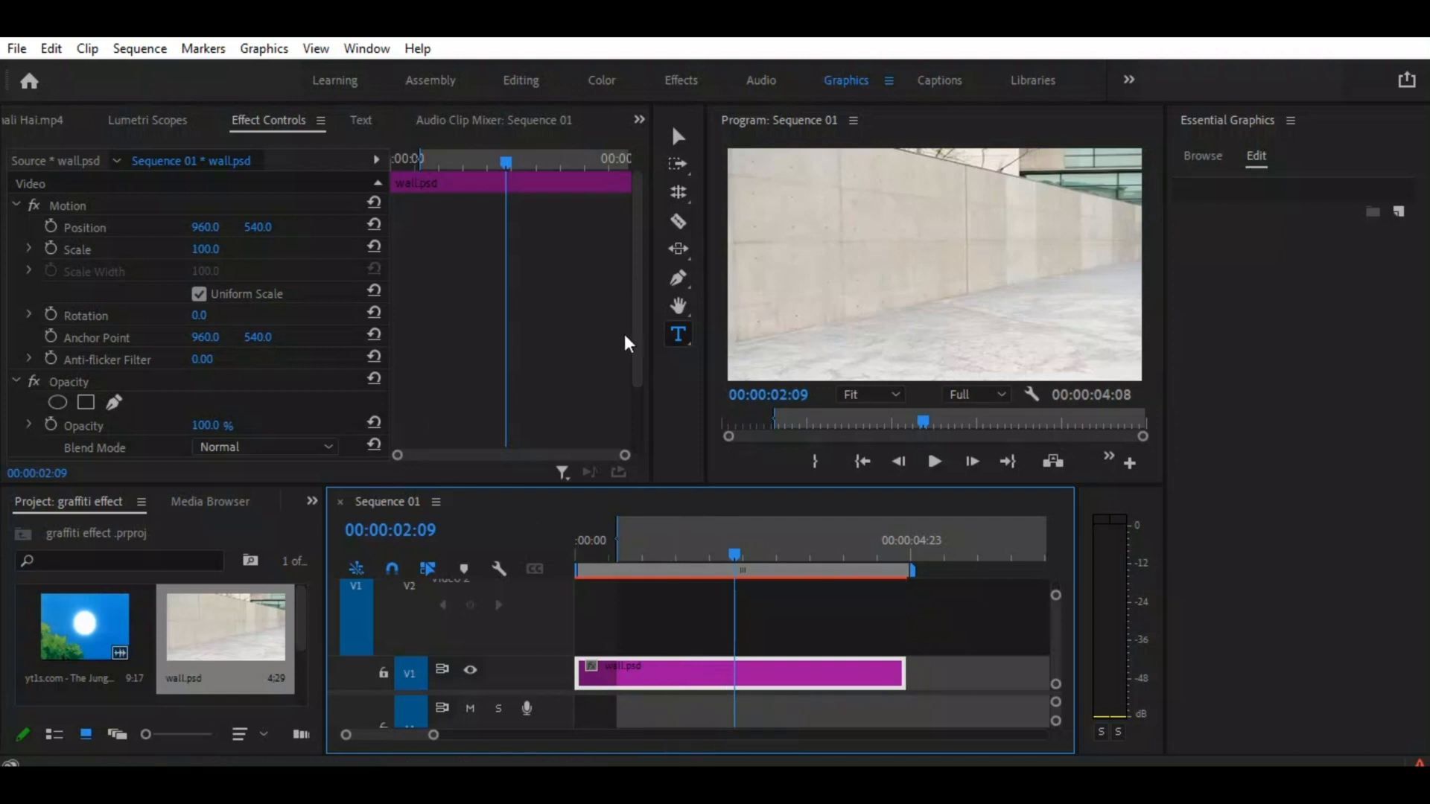
left_click(679, 339)
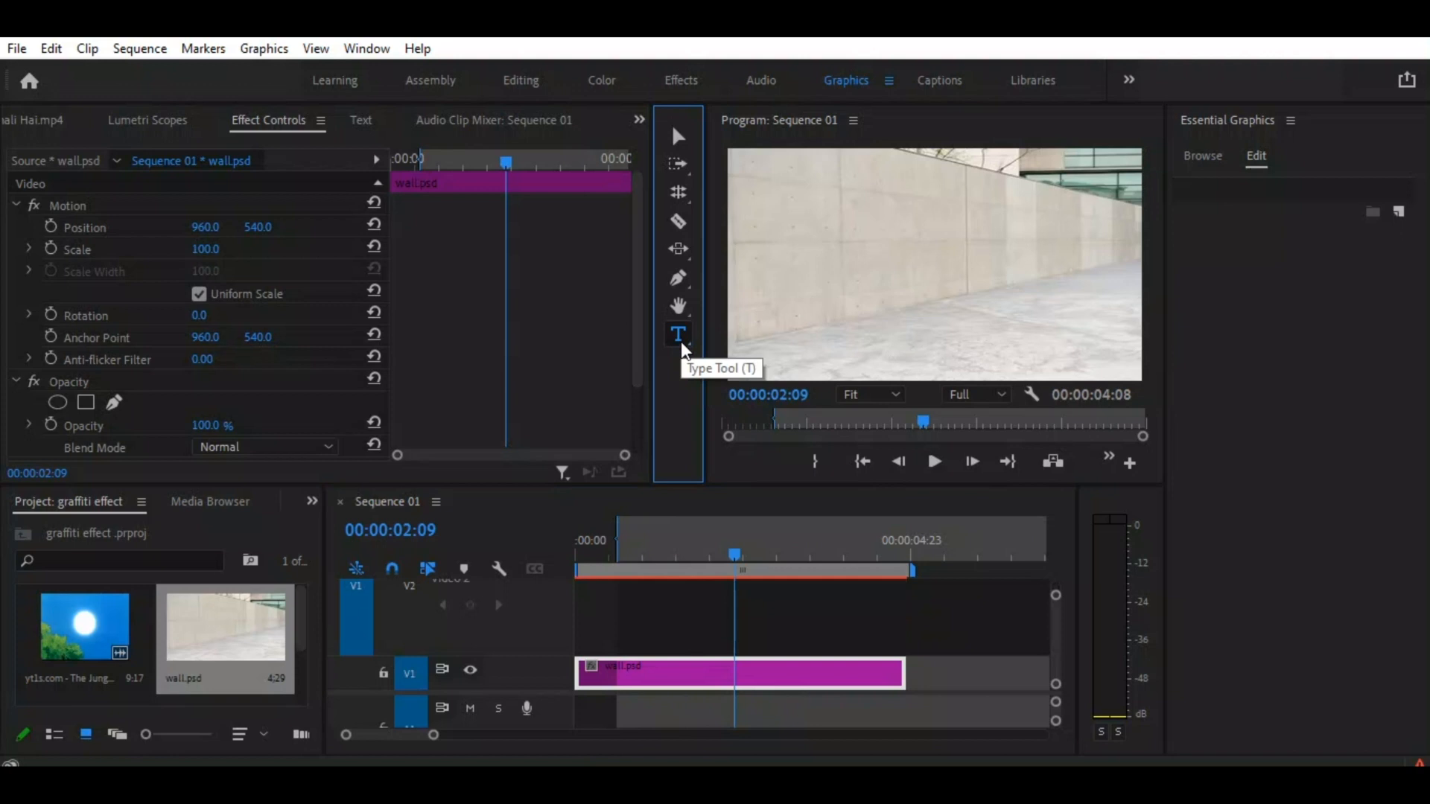
left_click(814, 277)
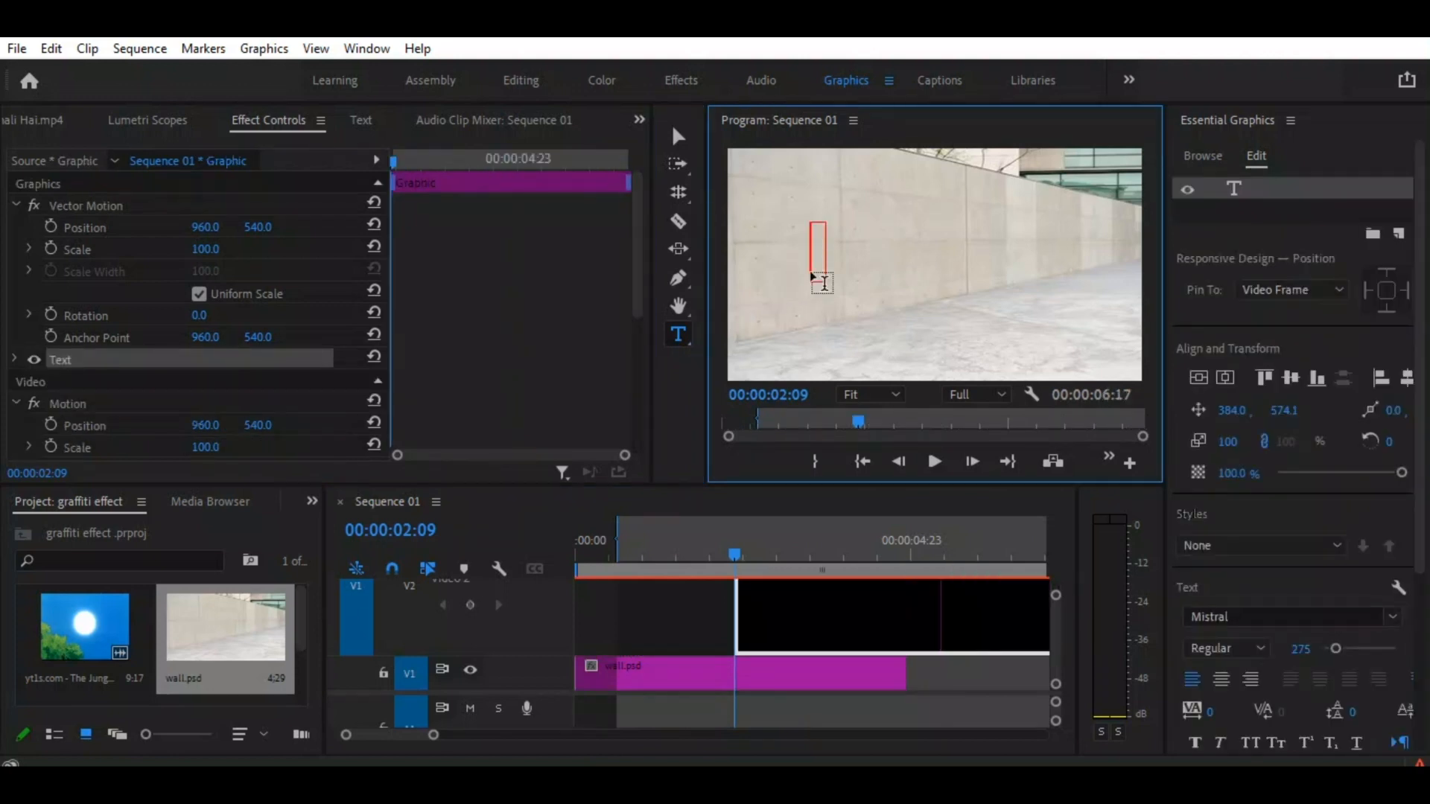
type("WALL")
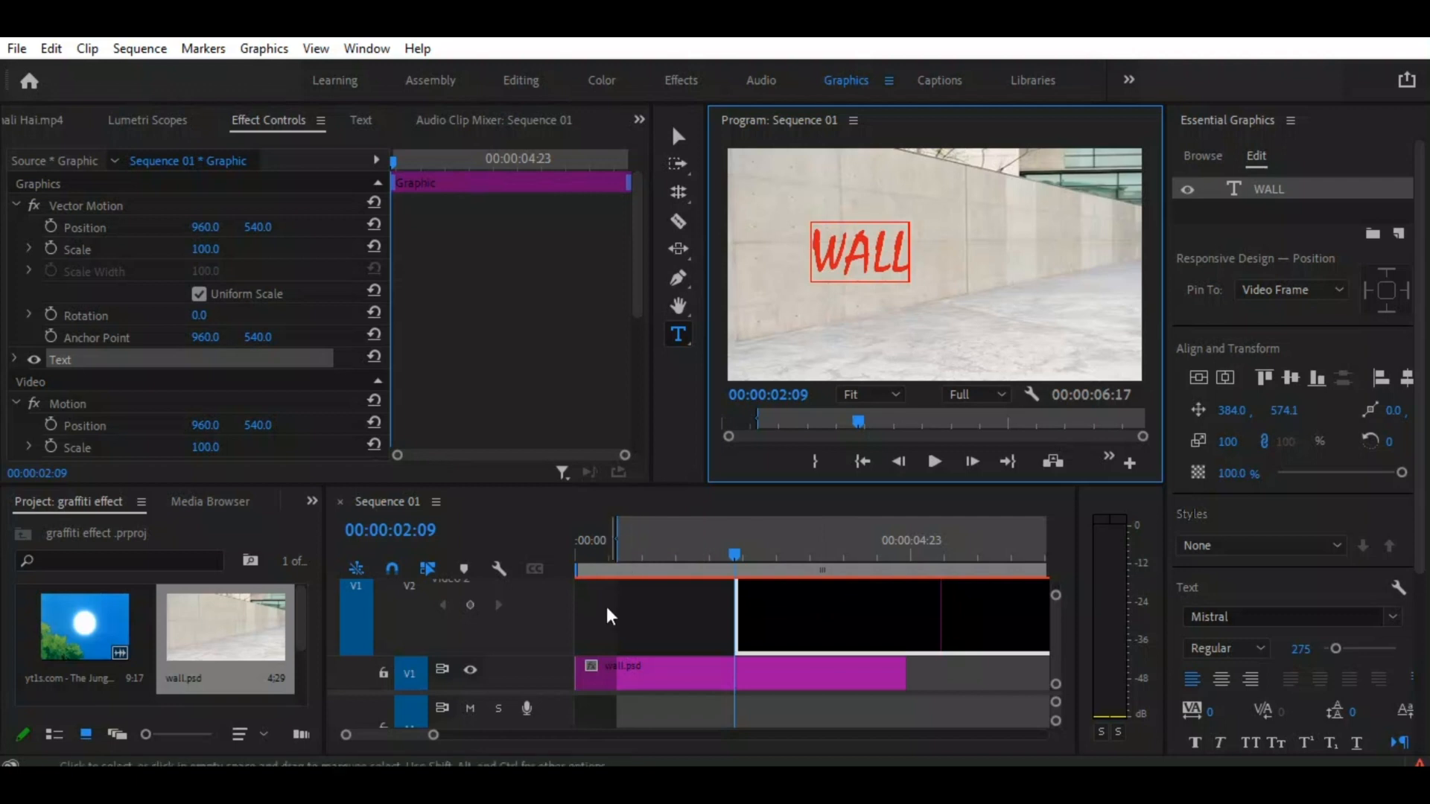
- Align the WALL graphic on V2 with wall.psd's start and end, and enable its Vector Motion Position keyframing at 00:00:00:00
left_click_drag(955, 632, 795, 645)
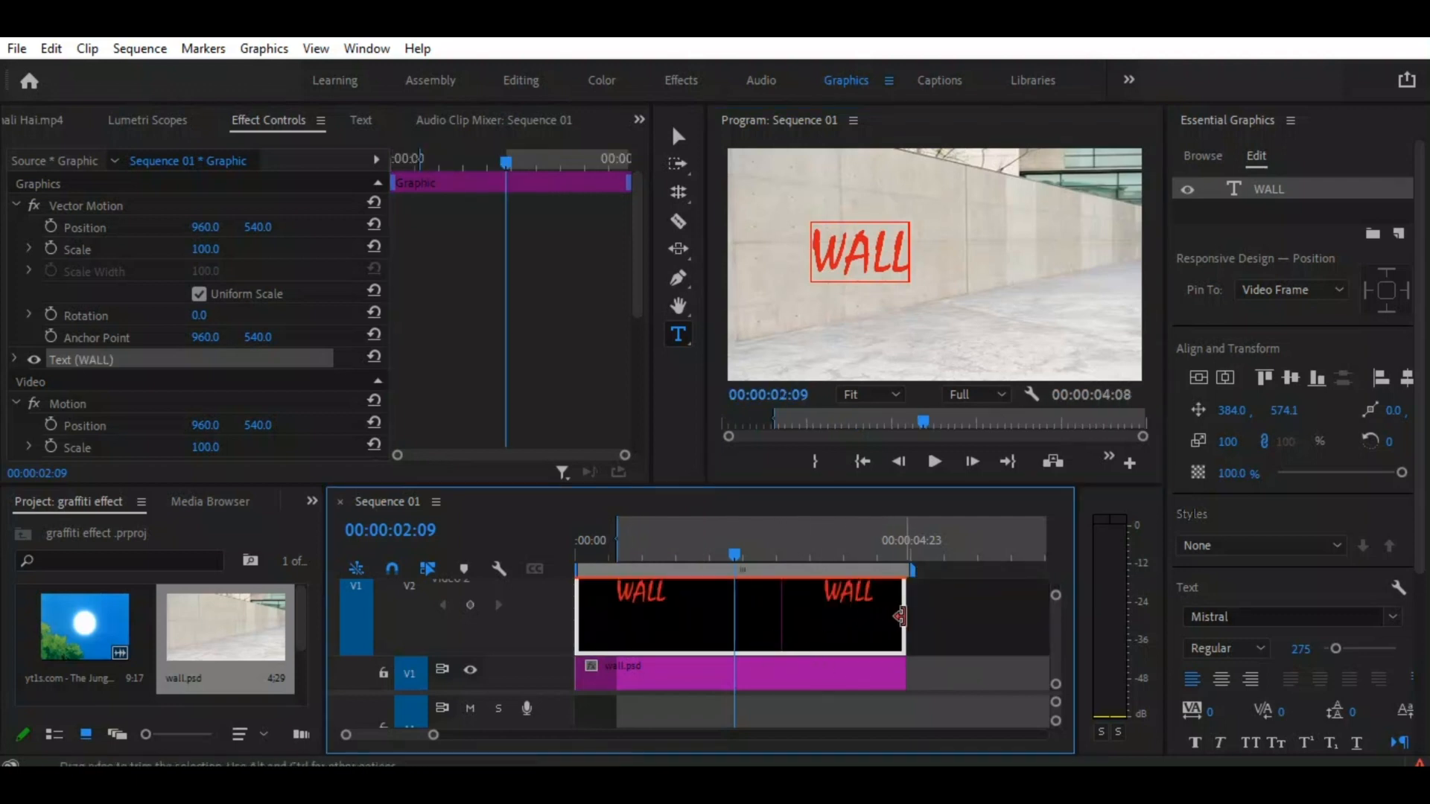
left_click_drag(735, 554, 570, 562)
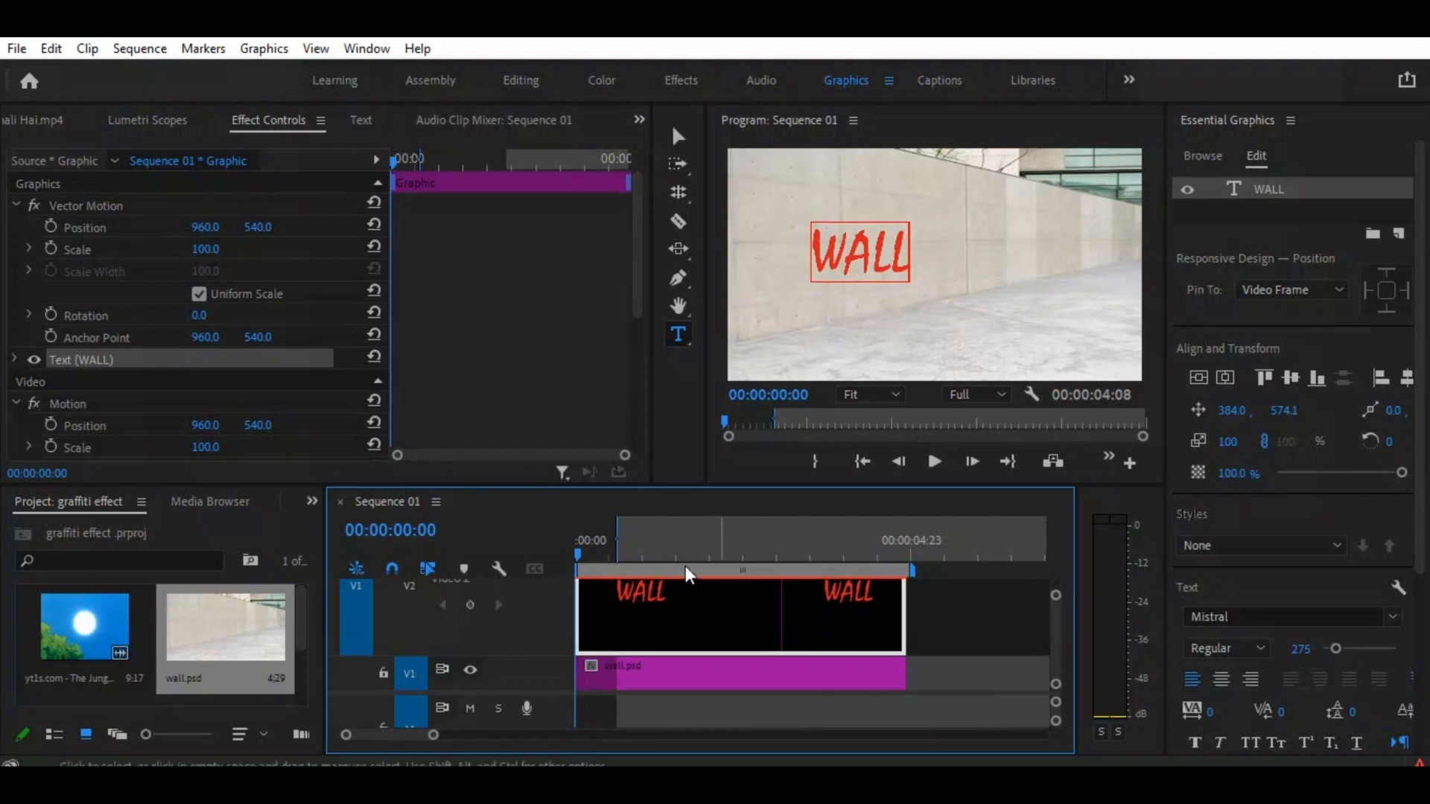
left_click(51, 228)
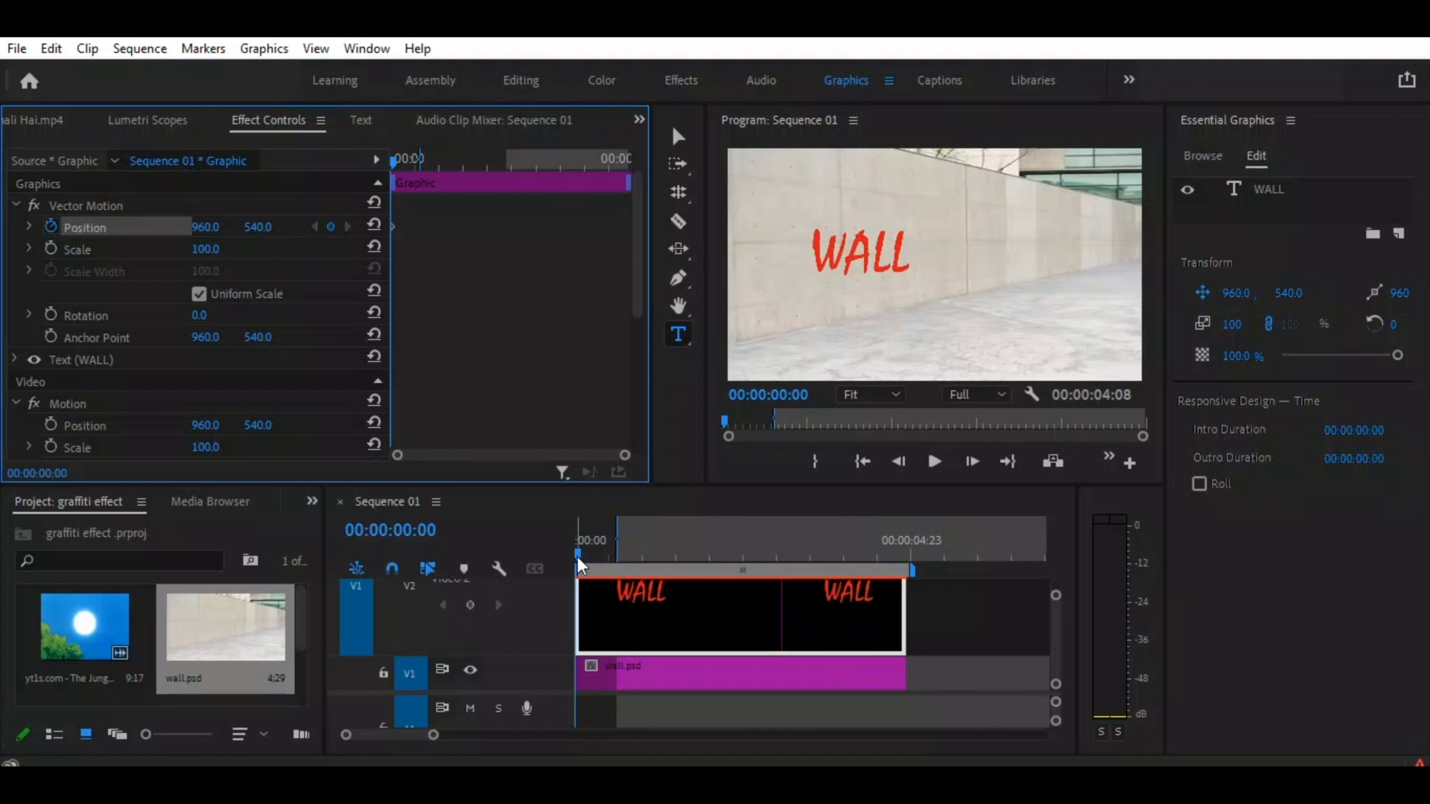
key("Right")
key("Right")
key("Right")
key("Right")
key("Right")
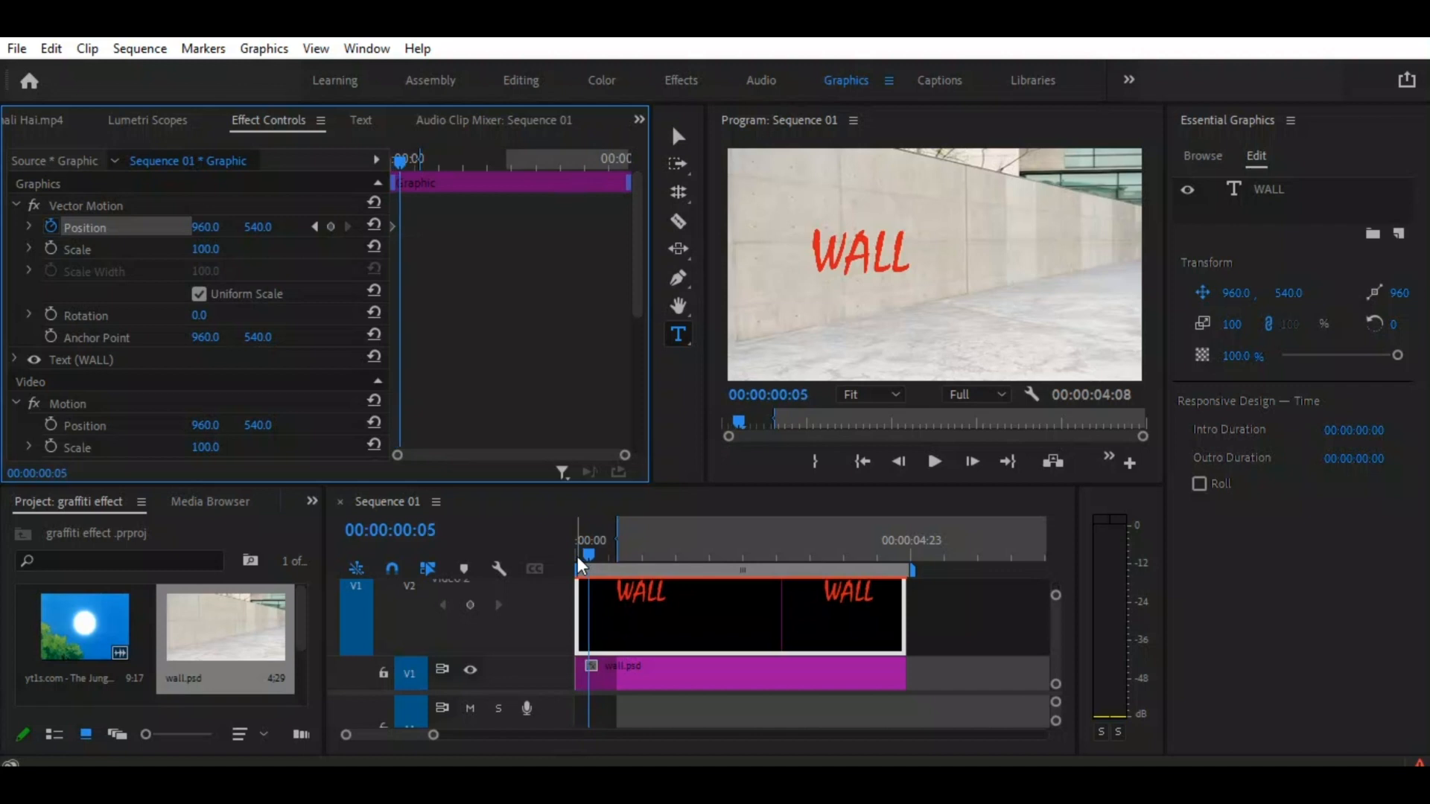
left_click(578, 556)
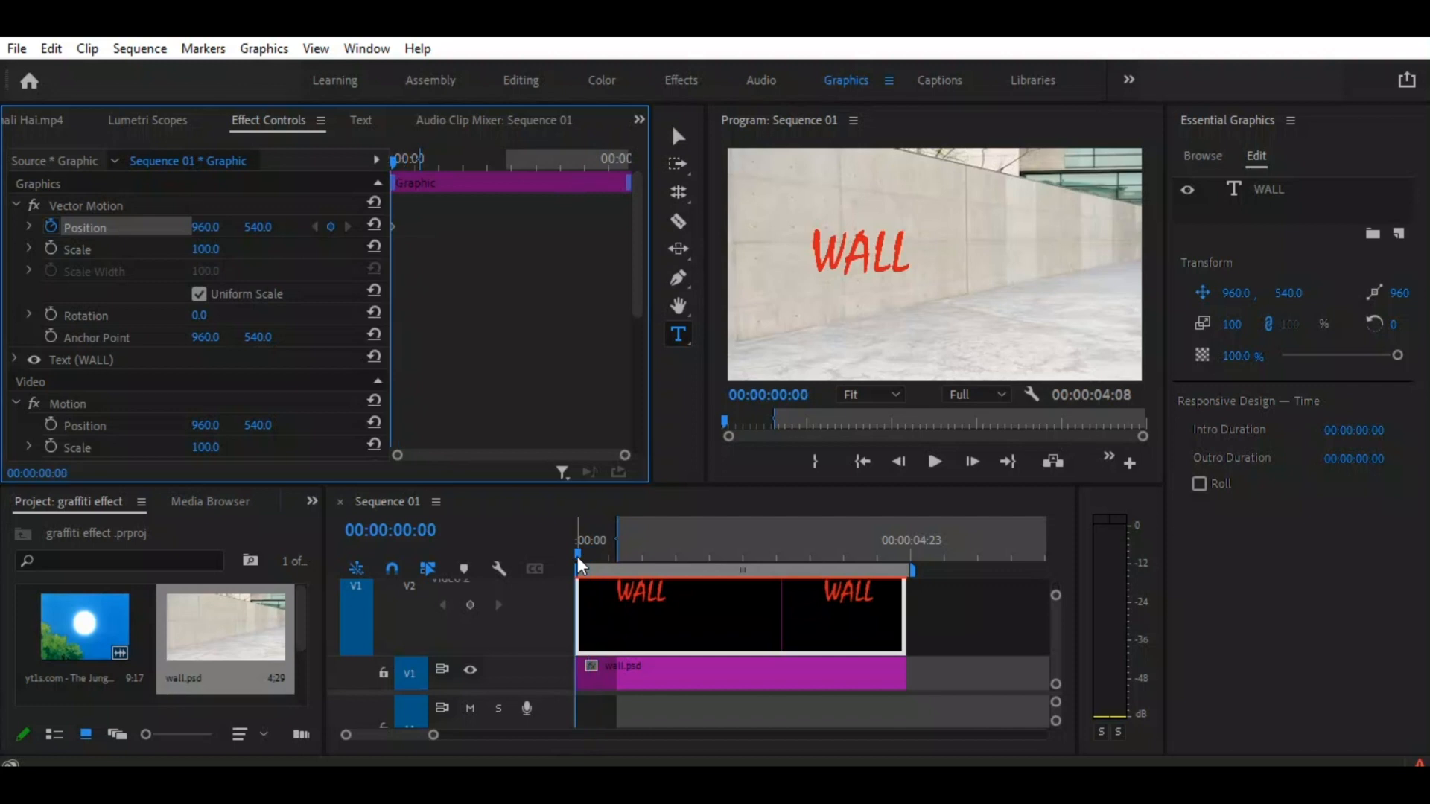
- Advance to 00:00:00:10 and set the WALL graphic's Vector Motion vertical Position to 1258 to move it out of the frame
key("shift+Right")
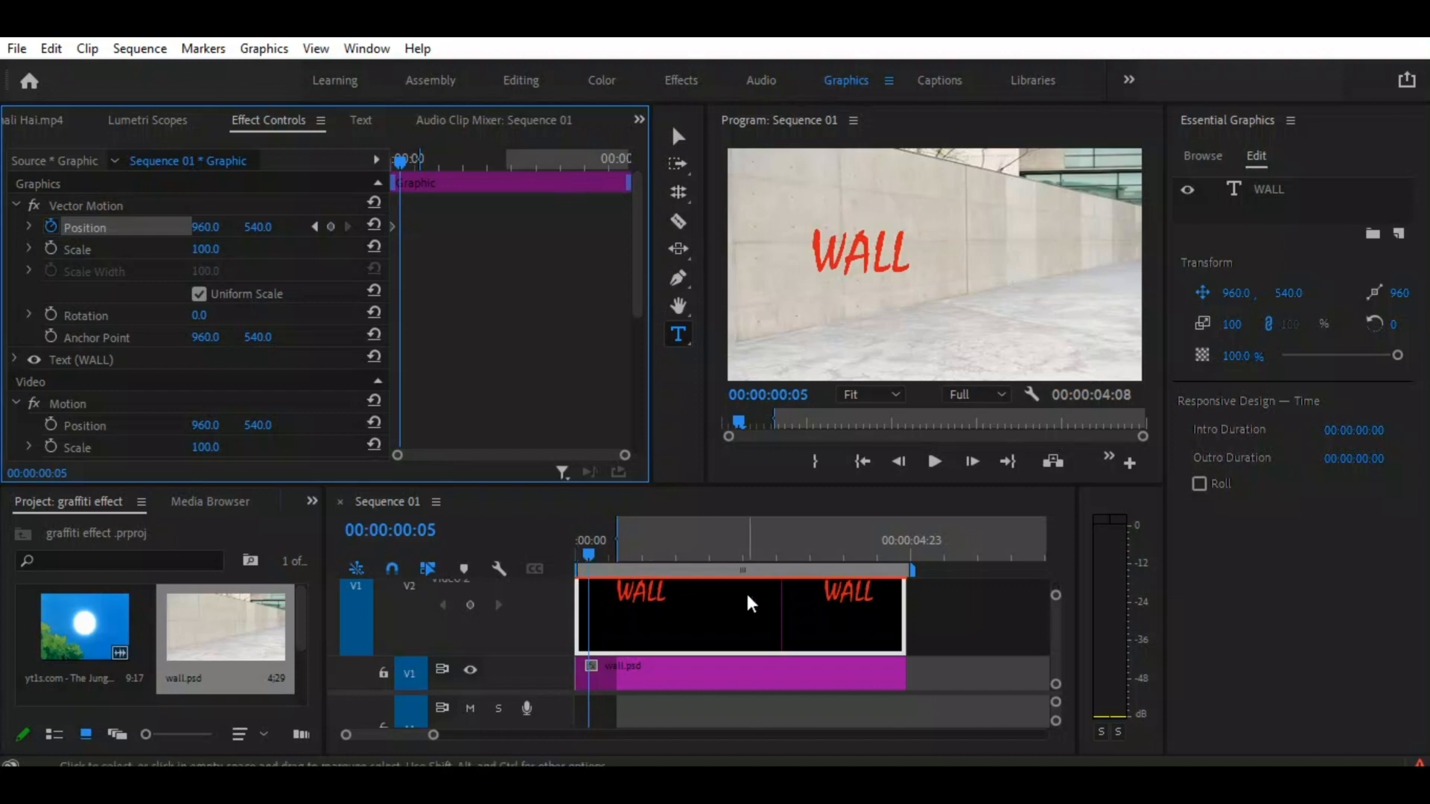
key("shift+Right")
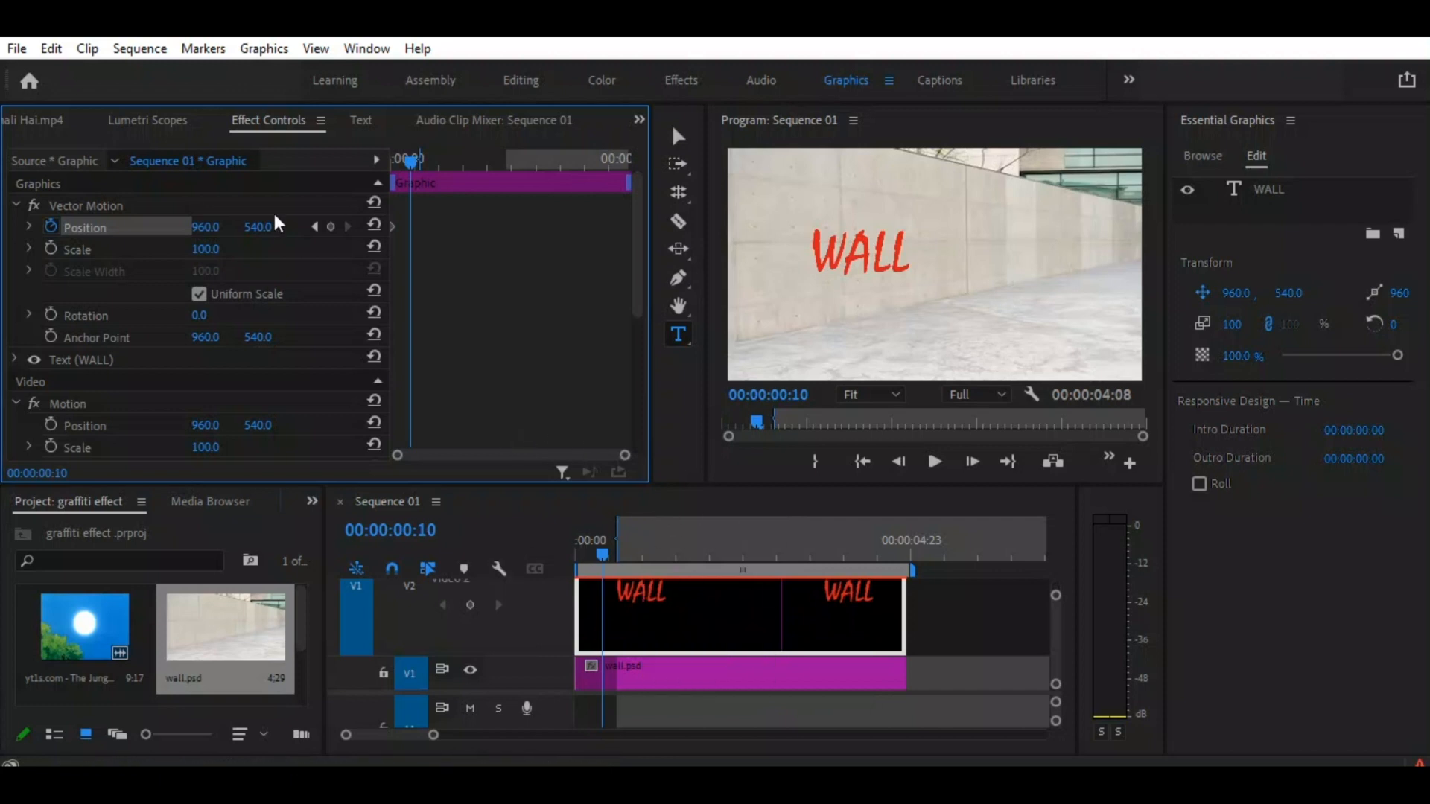
left_click_drag(248, 231, 790, 235)
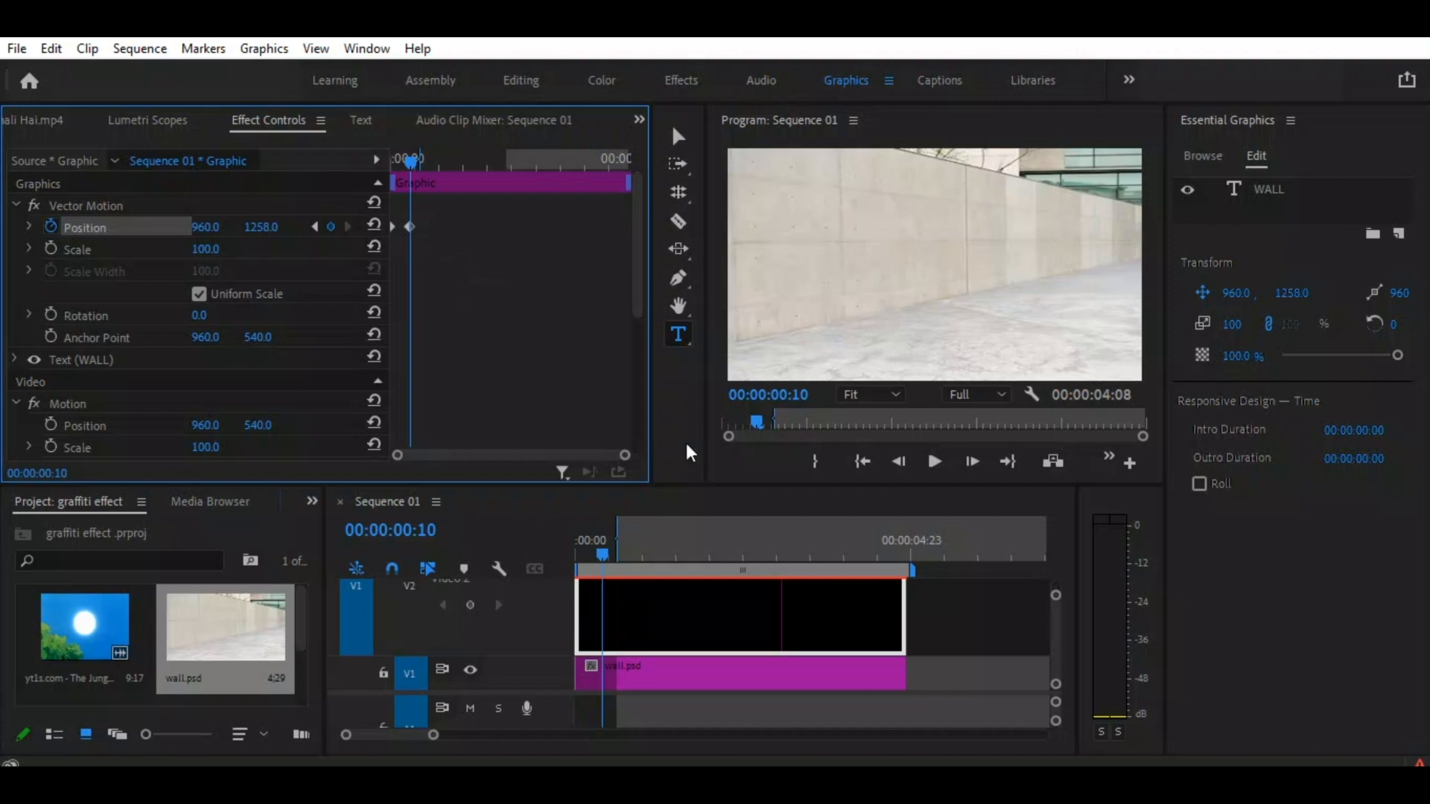
- Apply Ease In to the second Vector Motion Position keyframe and Ease Out to the first one
left_click_drag(606, 557, 570, 542)
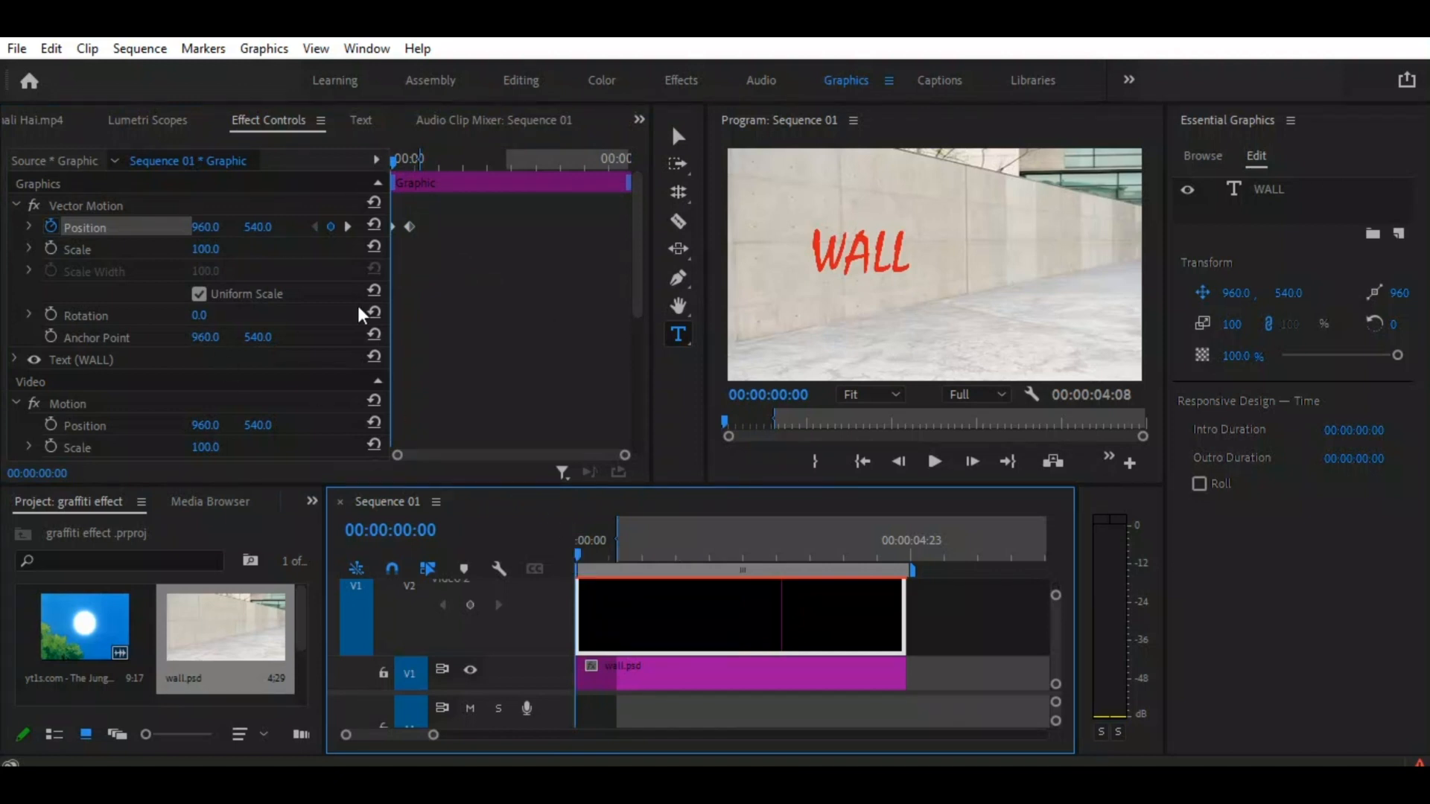
left_click(410, 227)
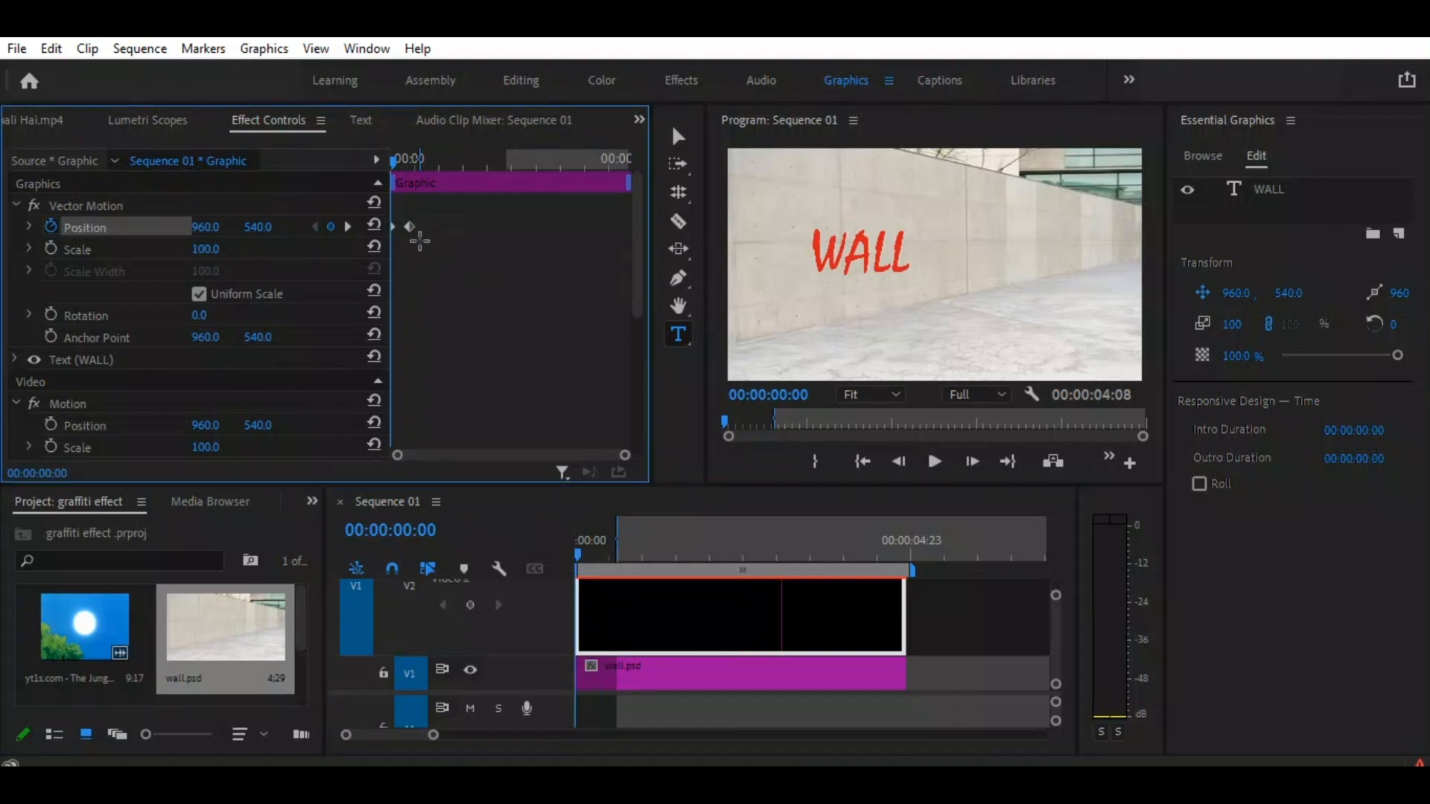
right_click(409, 229)
mouse_move(510, 412)
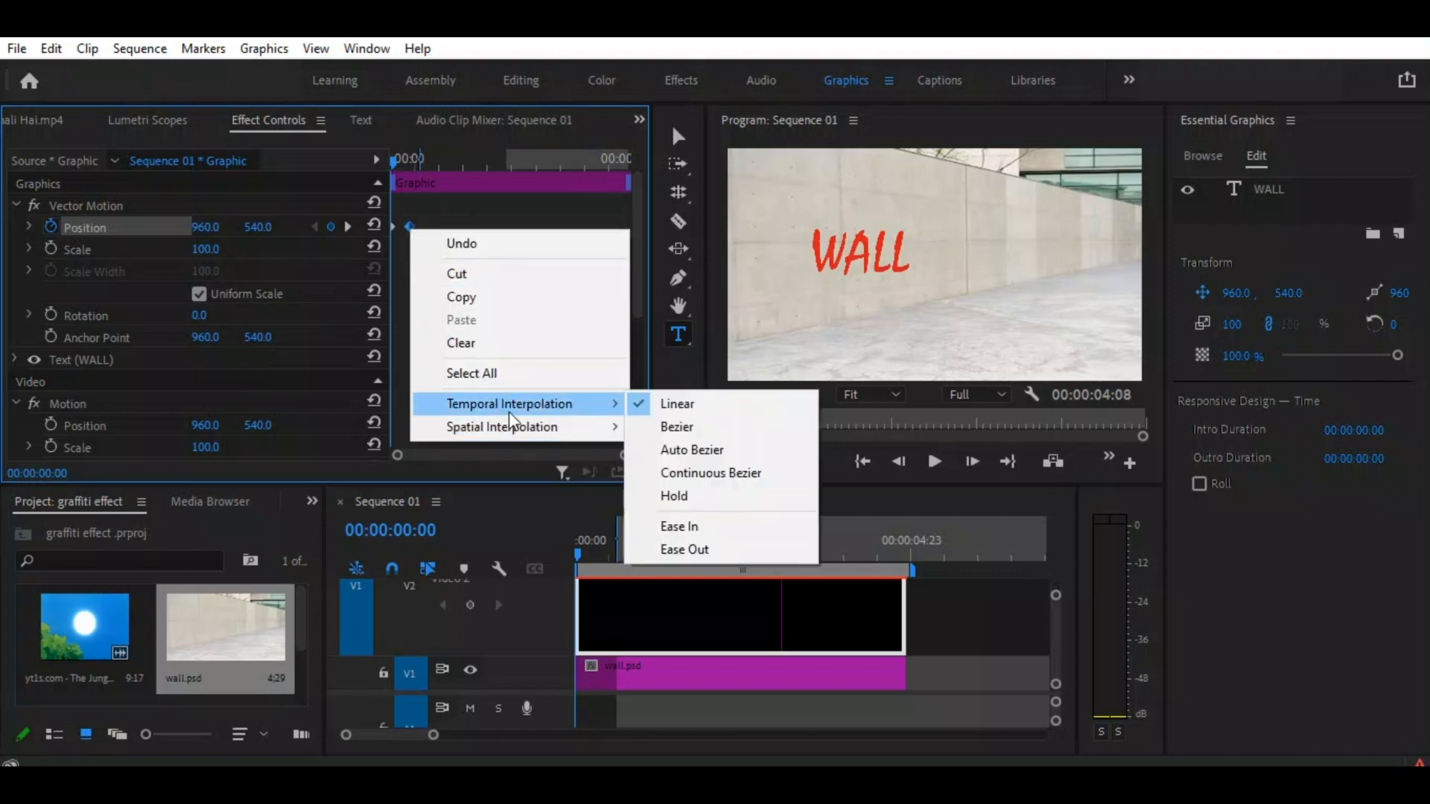
left_click(692, 526)
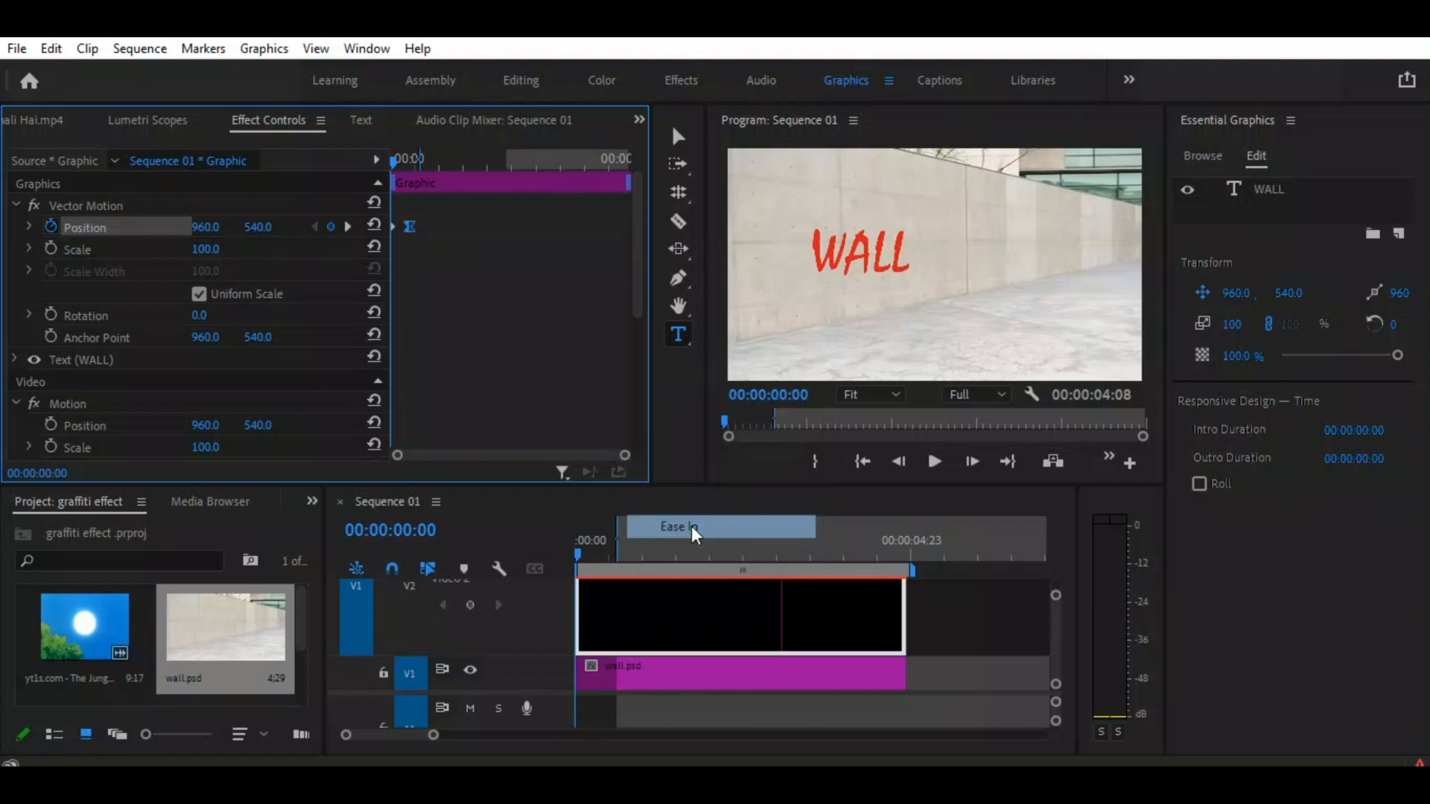
right_click(392, 225)
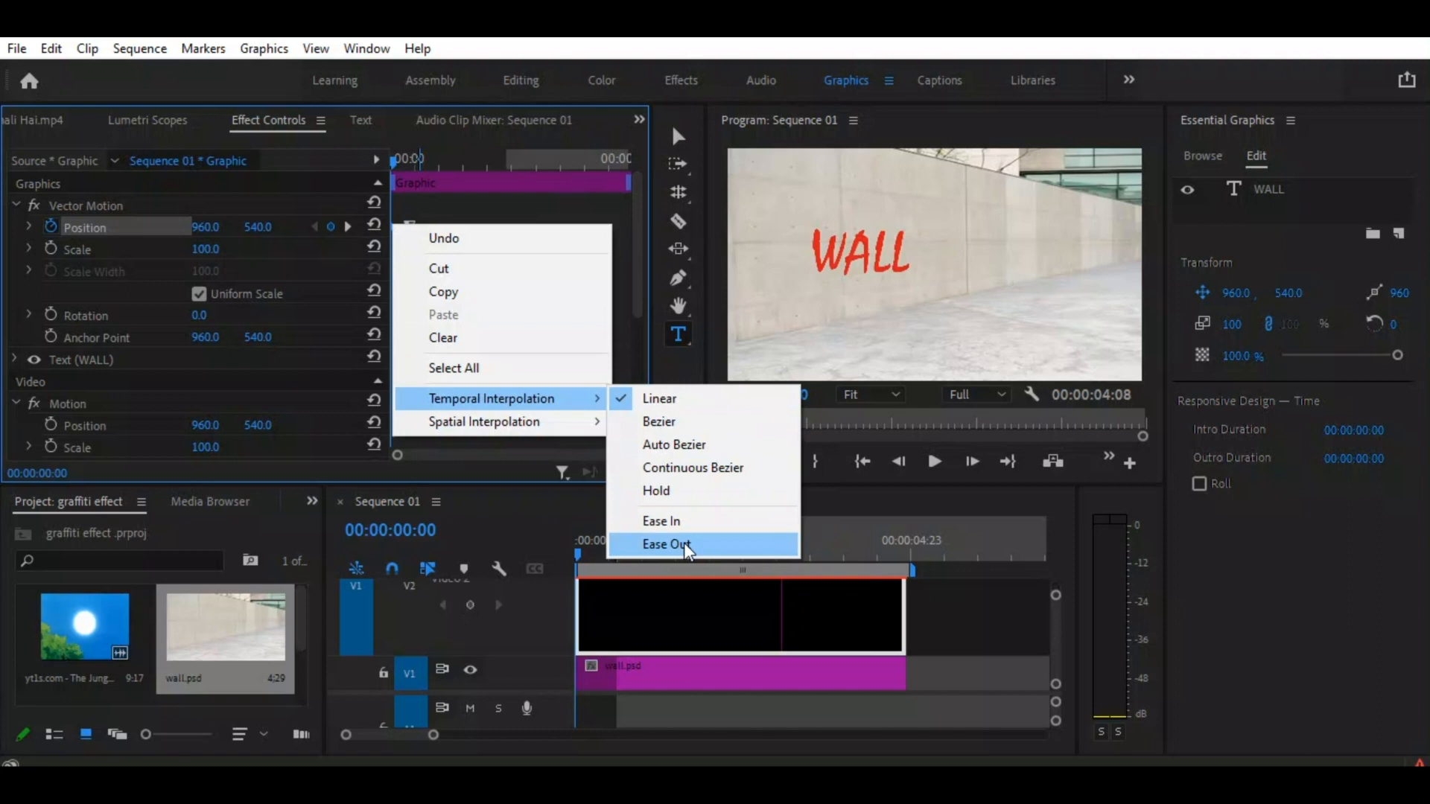
left_click(684, 544)
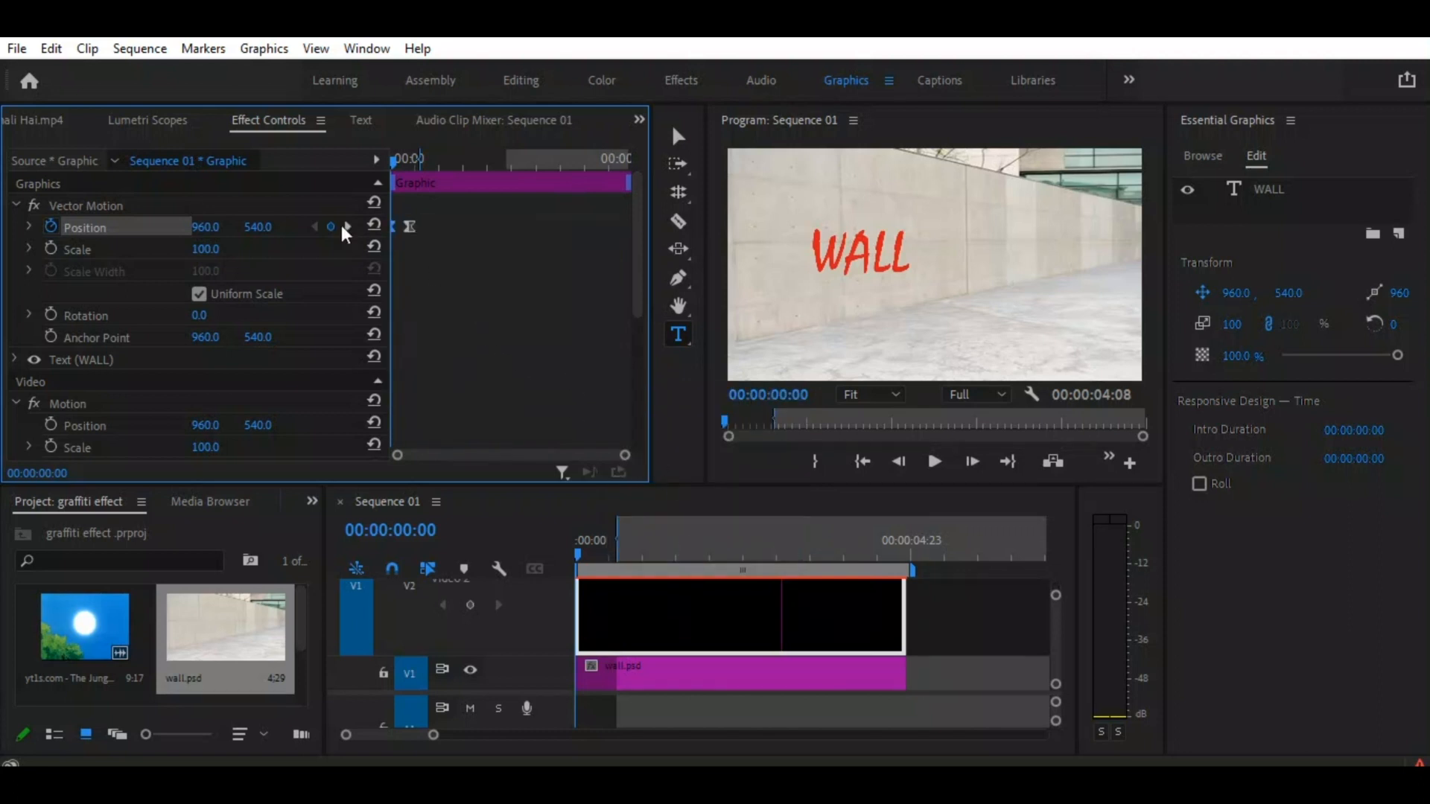
- Expand the Vector Motion Position velocity graph and play the WALL graphic's movement from the start
left_click(26, 224)
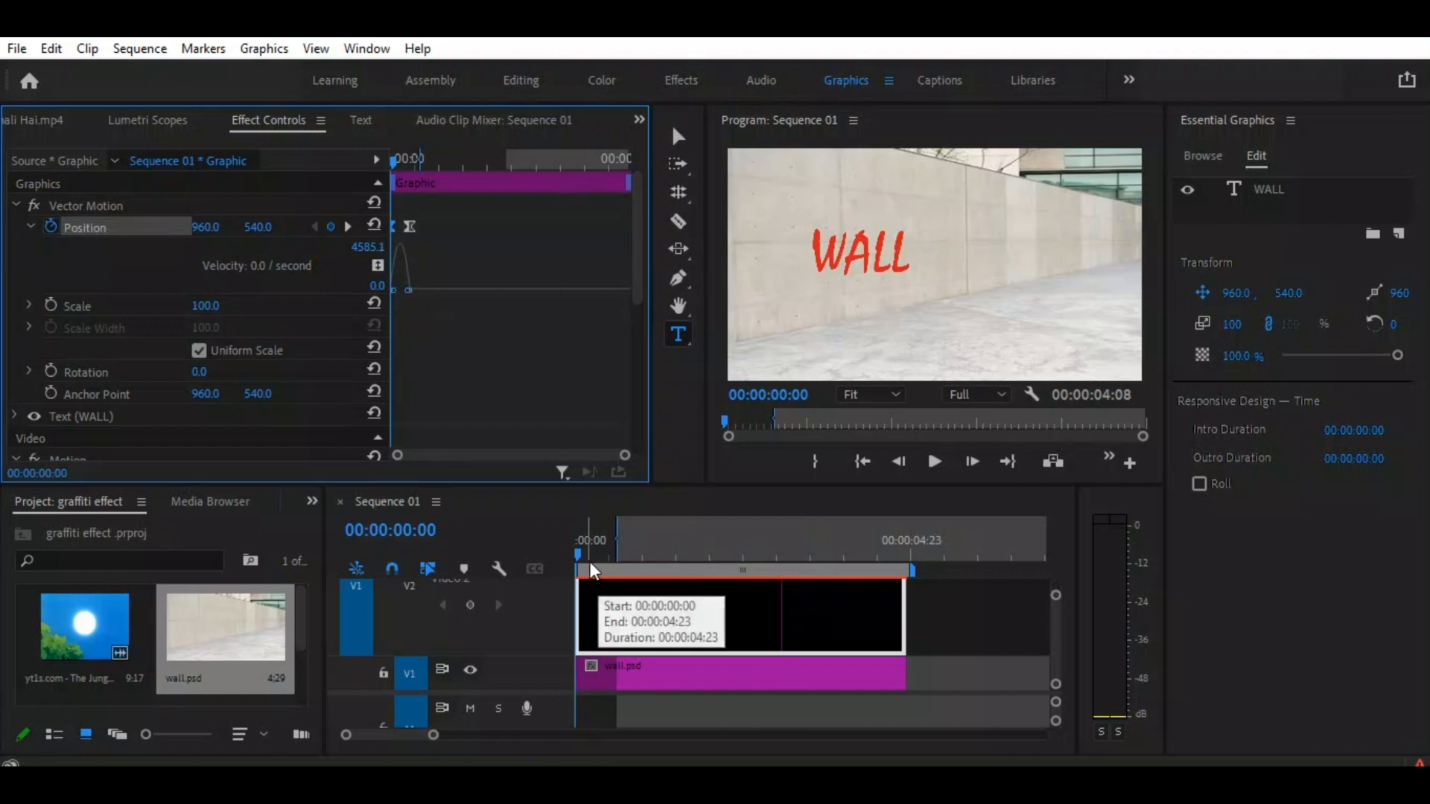
key("space")
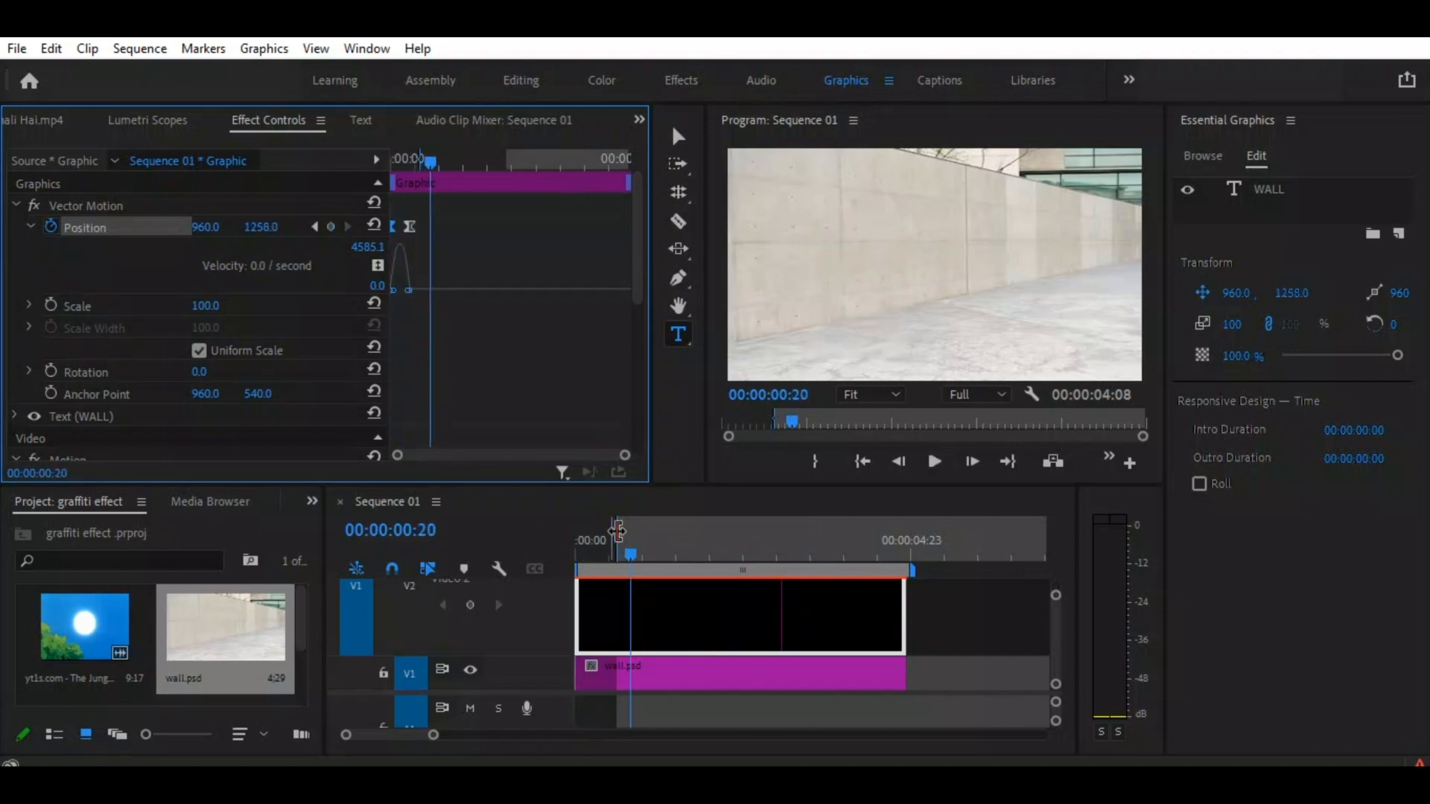
mouse_move(629, 553)
left_mouse_down()
mouse_move(562, 544)
mouse_move(623, 551)
left_mouse_up()
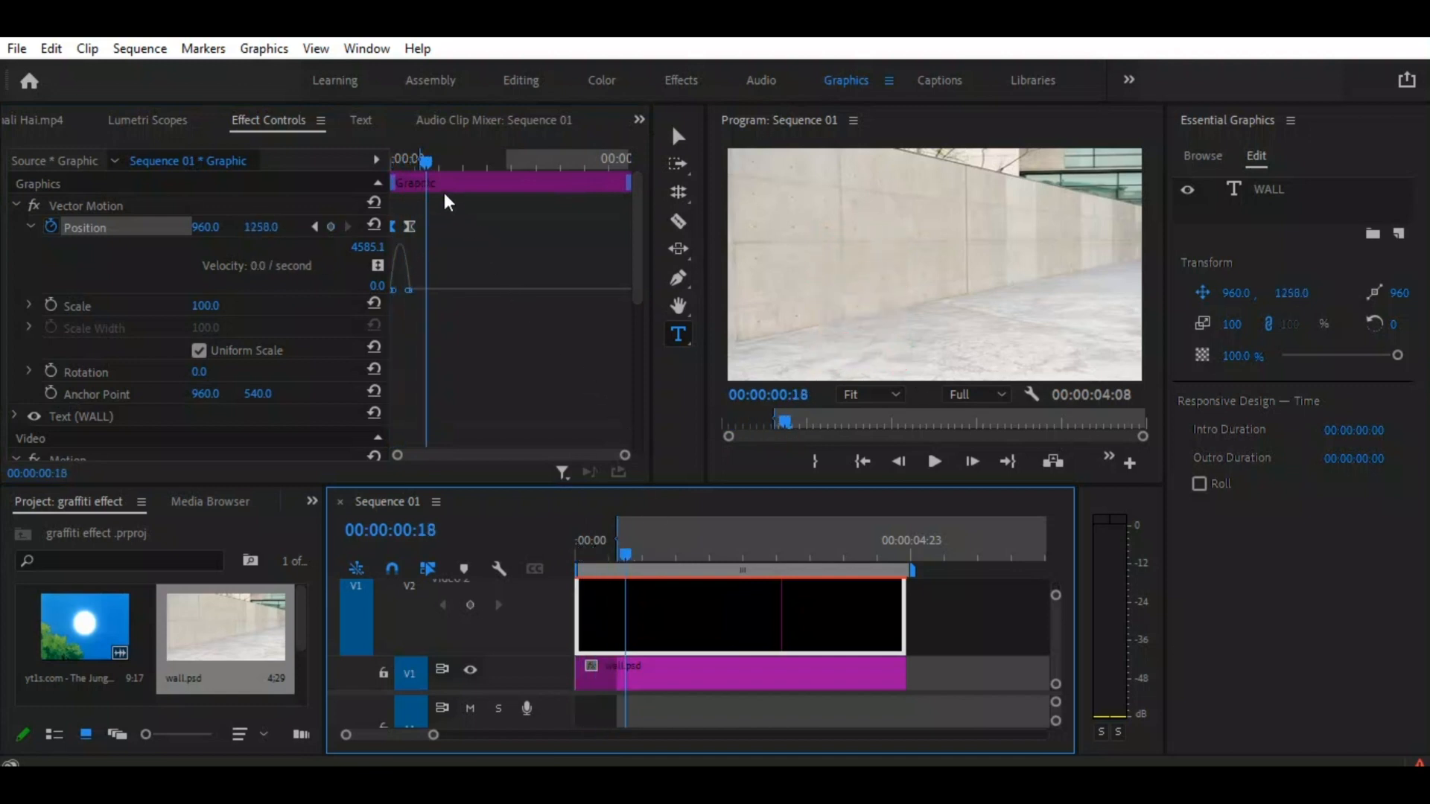
- Add a Vector Motion Position keyframe at 00:00:04:12 to hold the WALL graphic outside the frame
left_click_drag(427, 161, 629, 199)
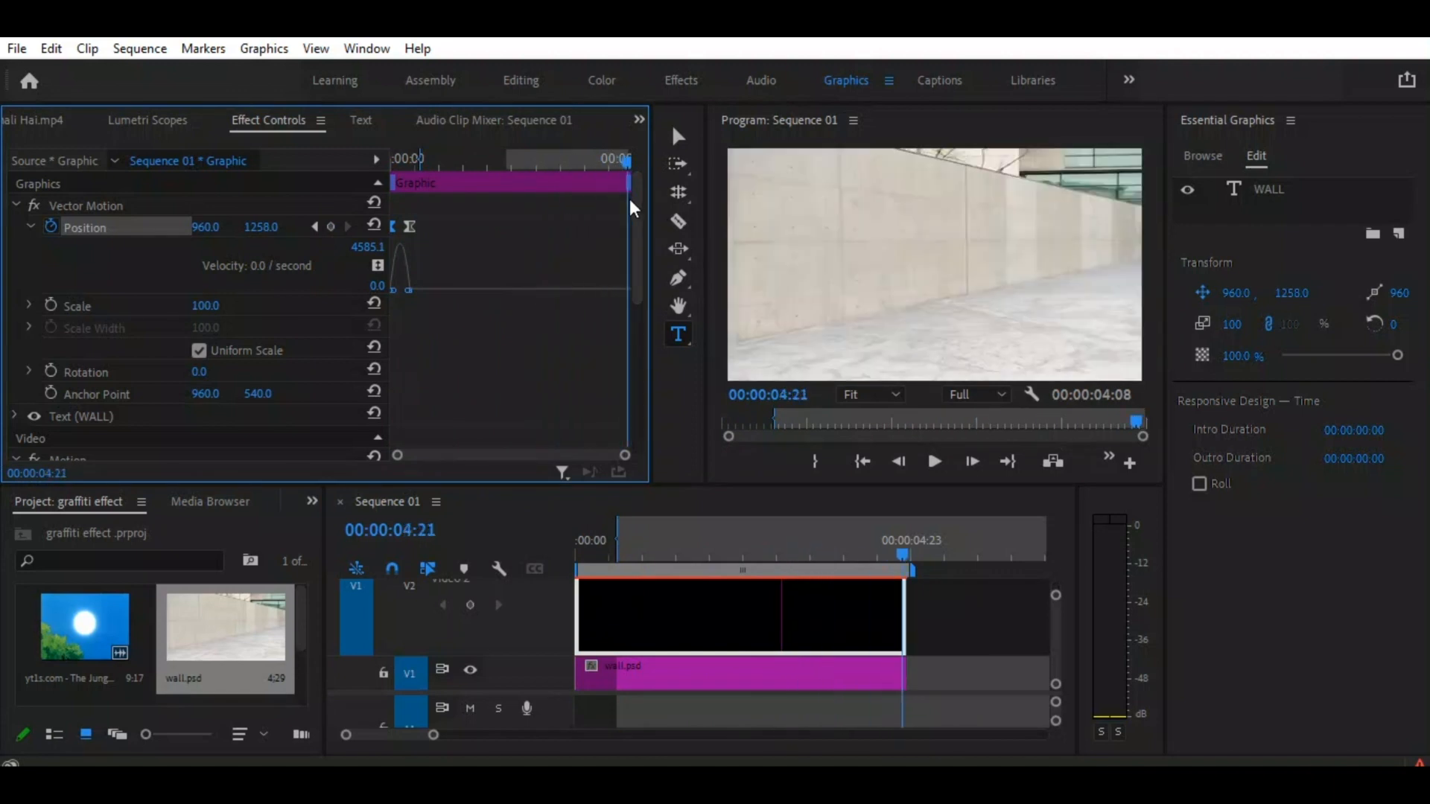
key("Right")
key("Right")
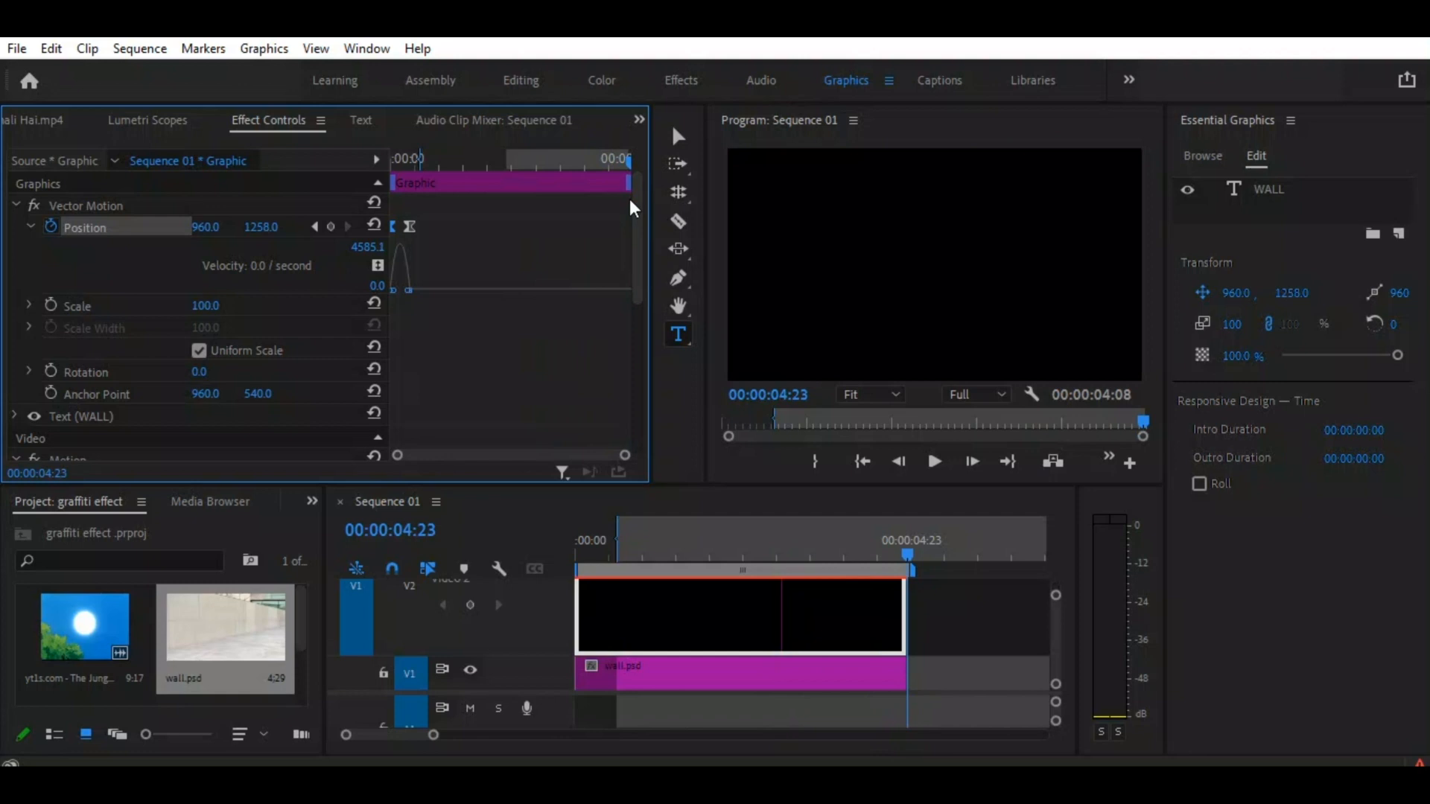
key("Left")
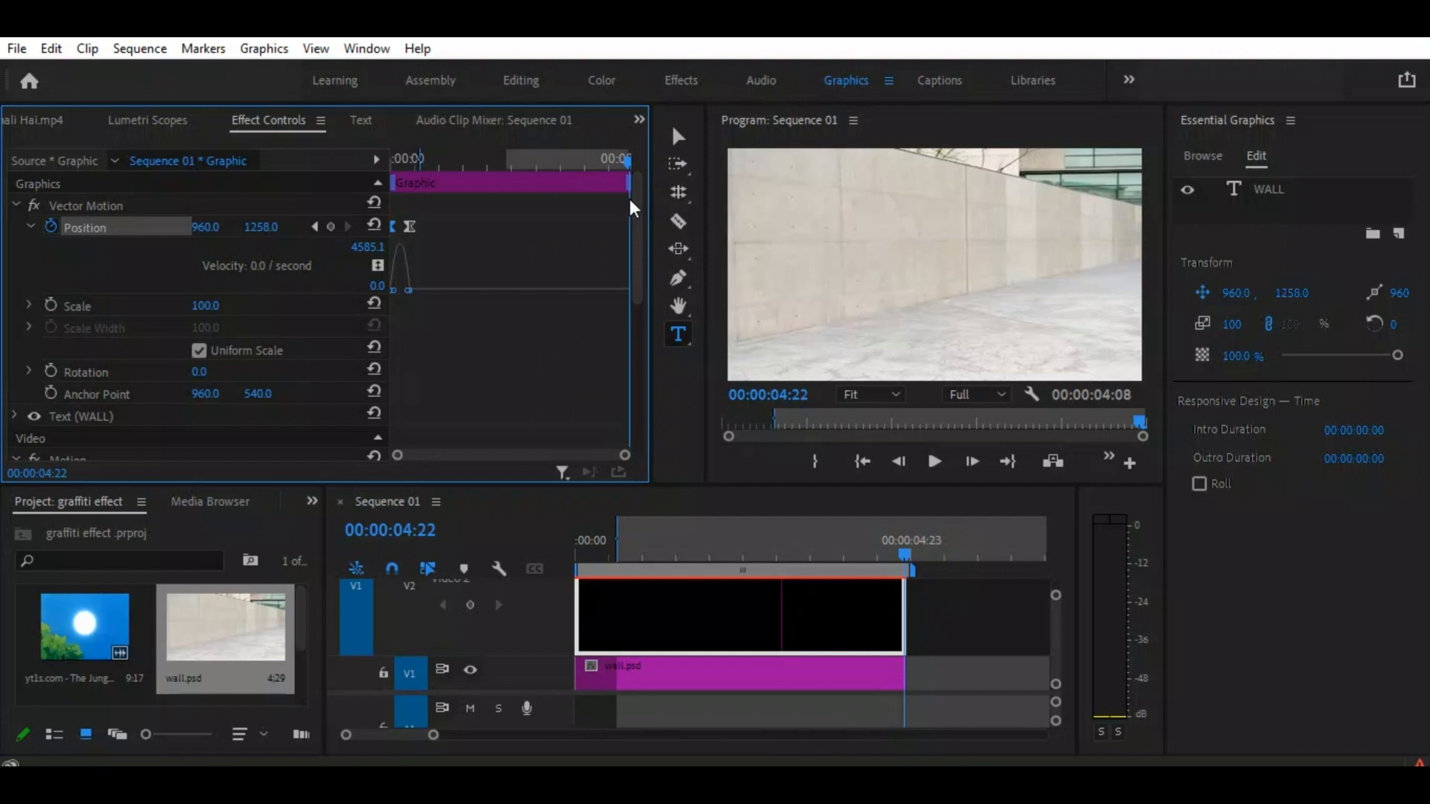
key("shift+Left")
key("shift+Left")
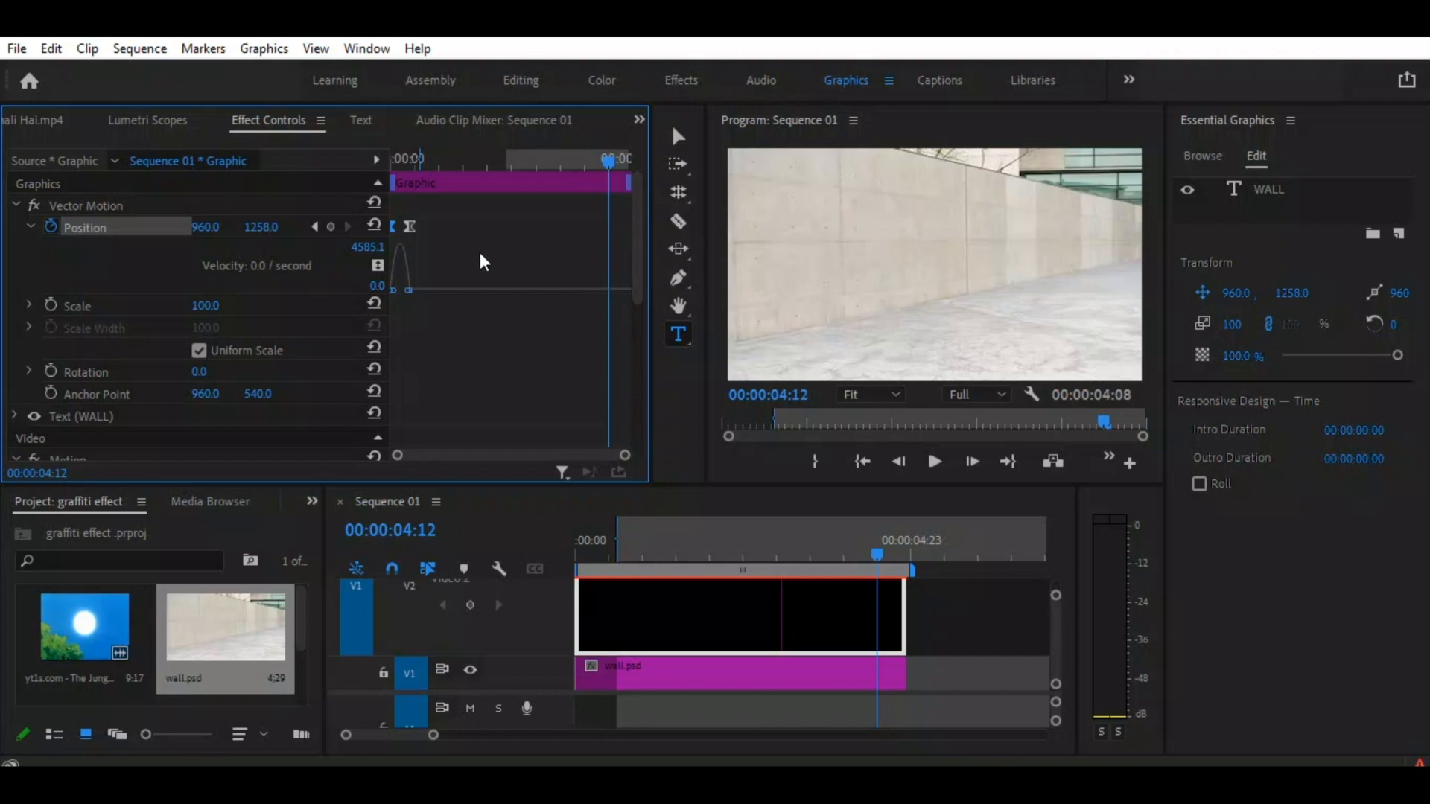
left_click(333, 227)
- Advance to 00:00:04:22 and set the WALL graphic's Vector Motion vertical Position to 540
key("shift+Right")
key("shift+Right")
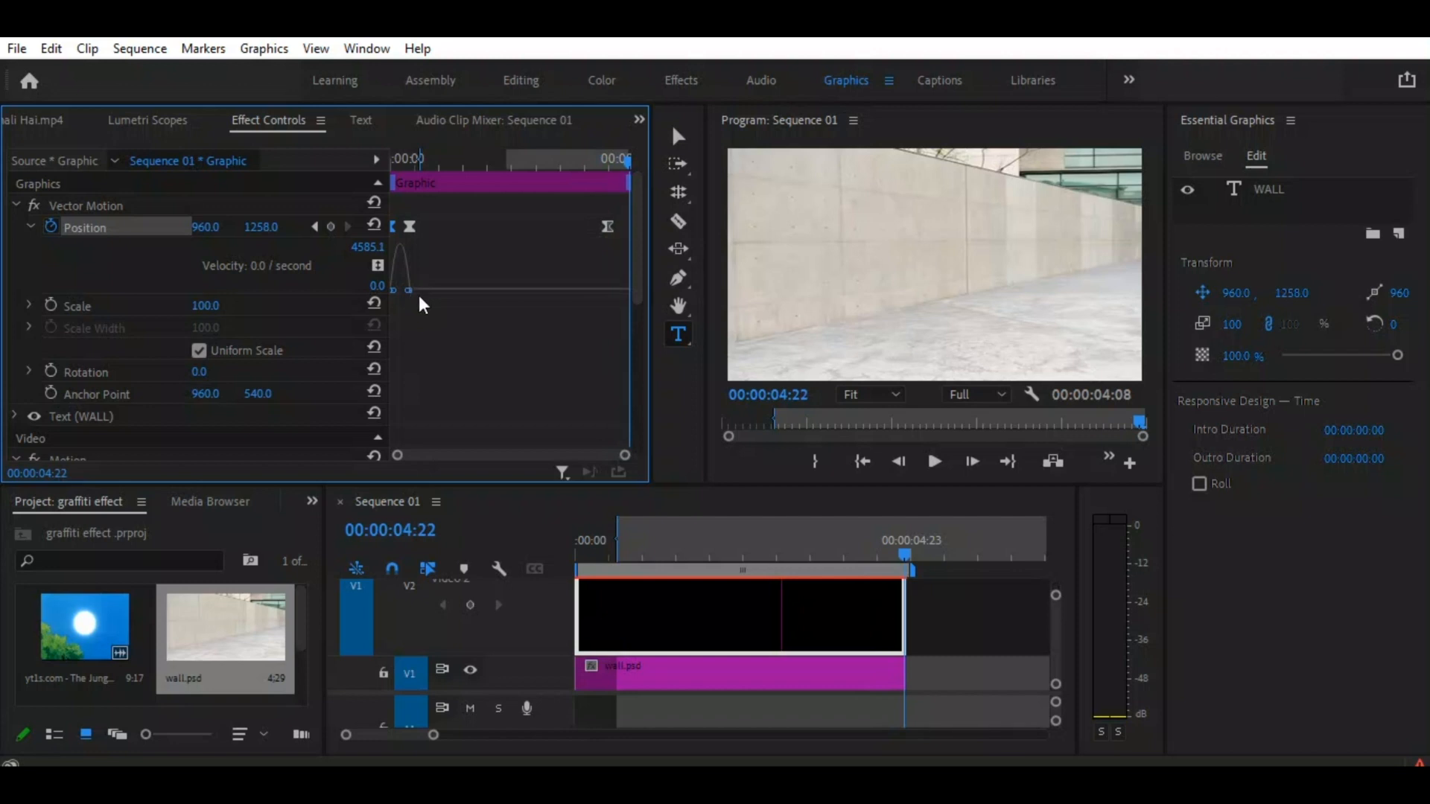
left_click(272, 227)
type("540")
key("Return")
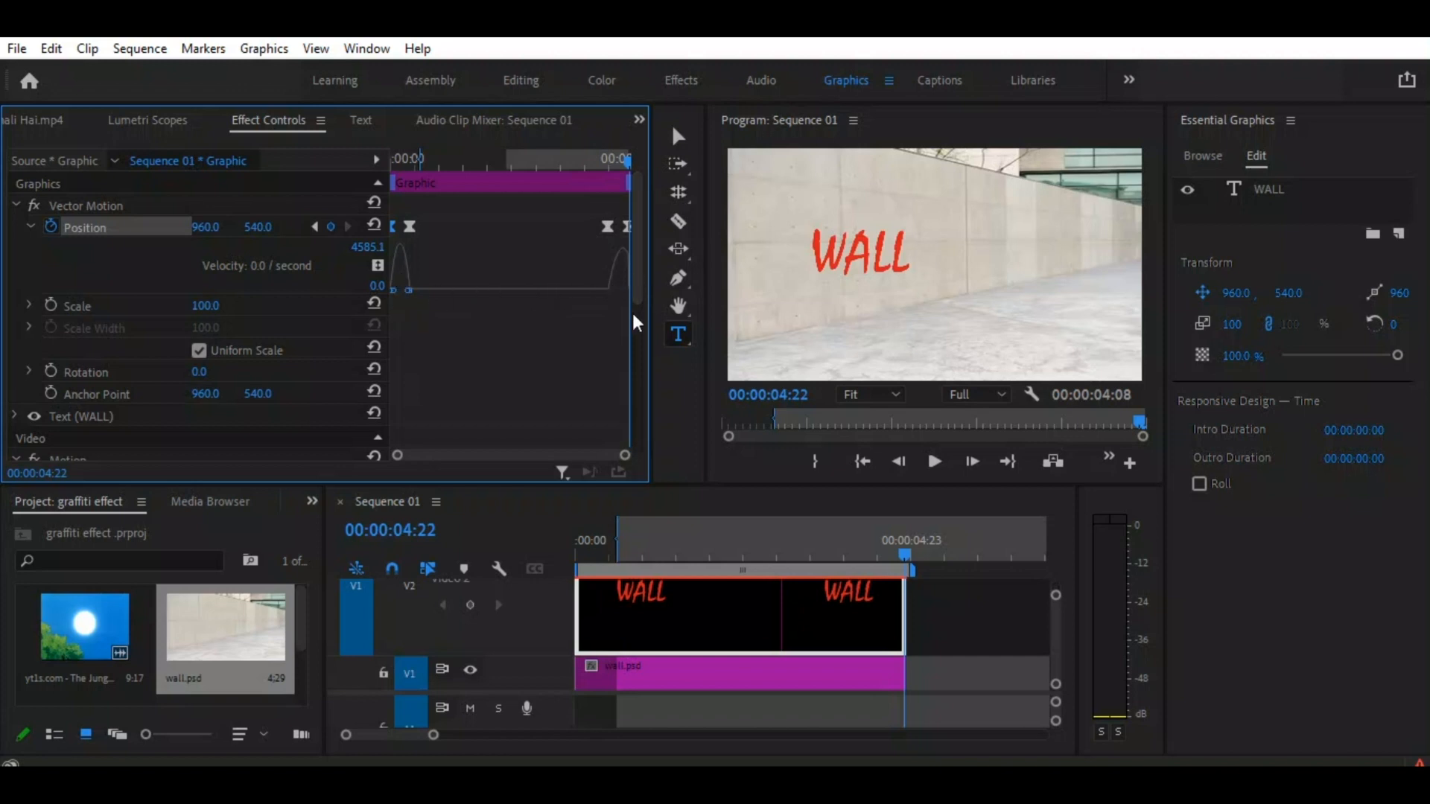
- Scrub the WALL graphic's closing movement and try to shorten the graphic on V2 by trimming its end
left_click_drag(907, 552, 897, 651)
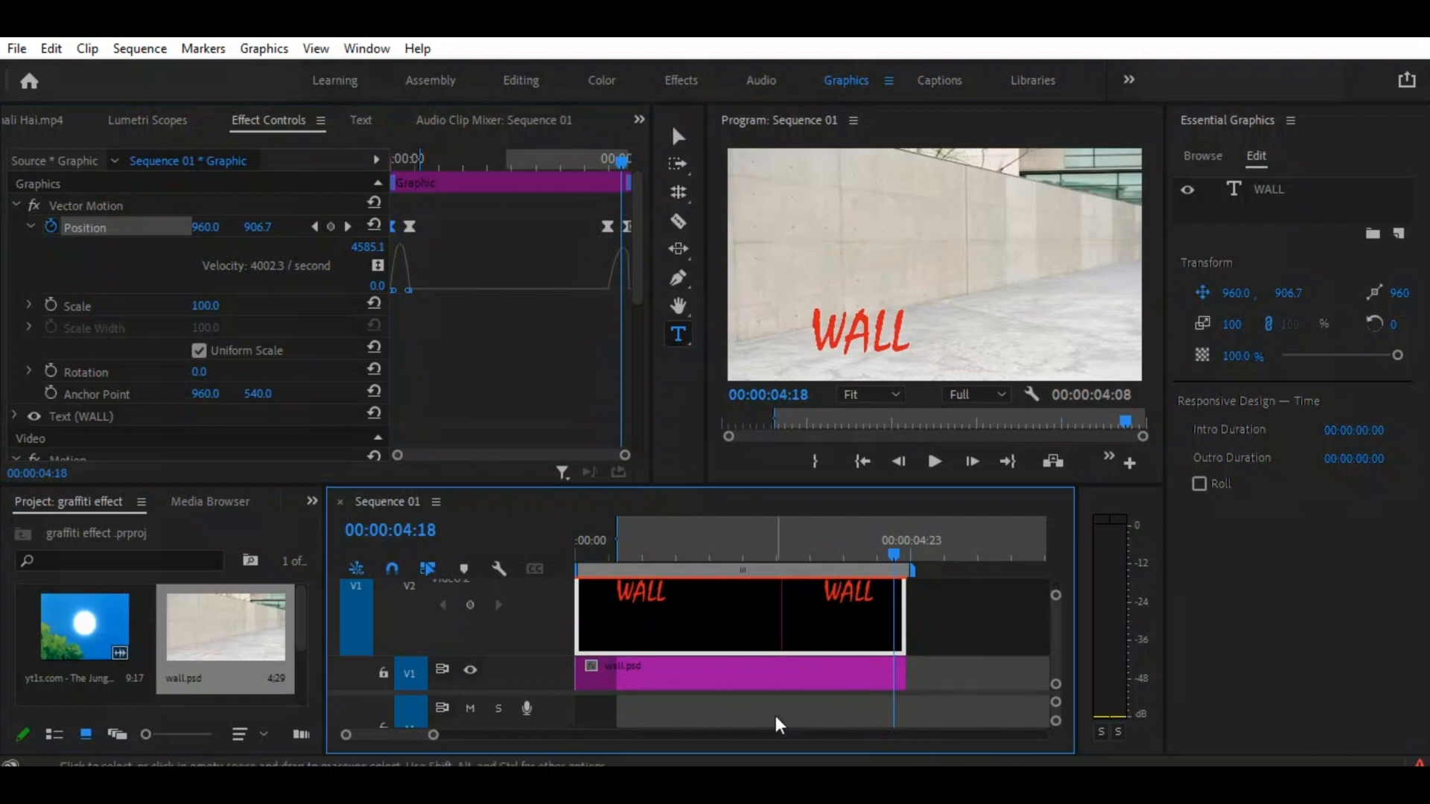
left_click(902, 610)
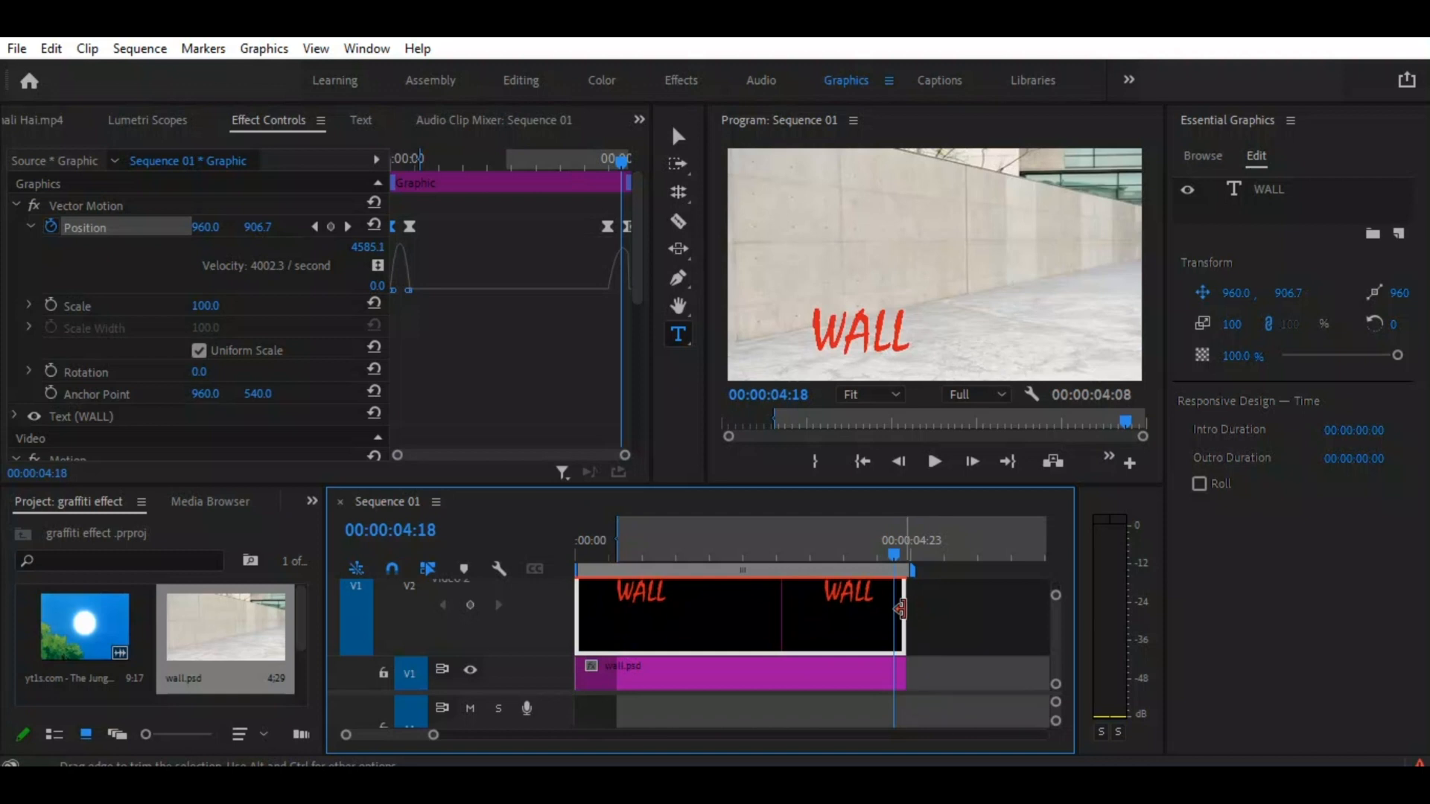
left_click_drag(902, 608, 775, 593)
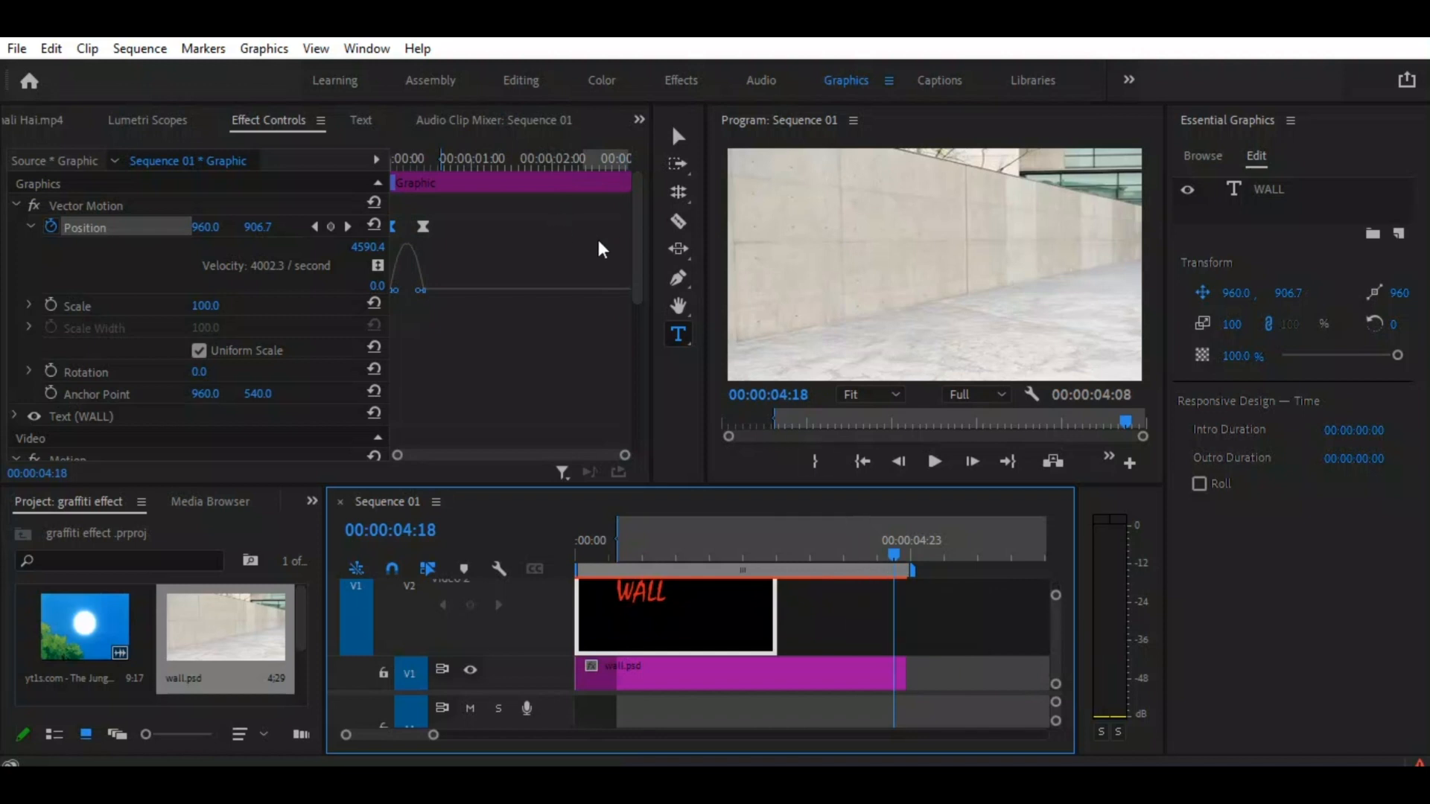
left_click_drag(900, 553, 909, 593)
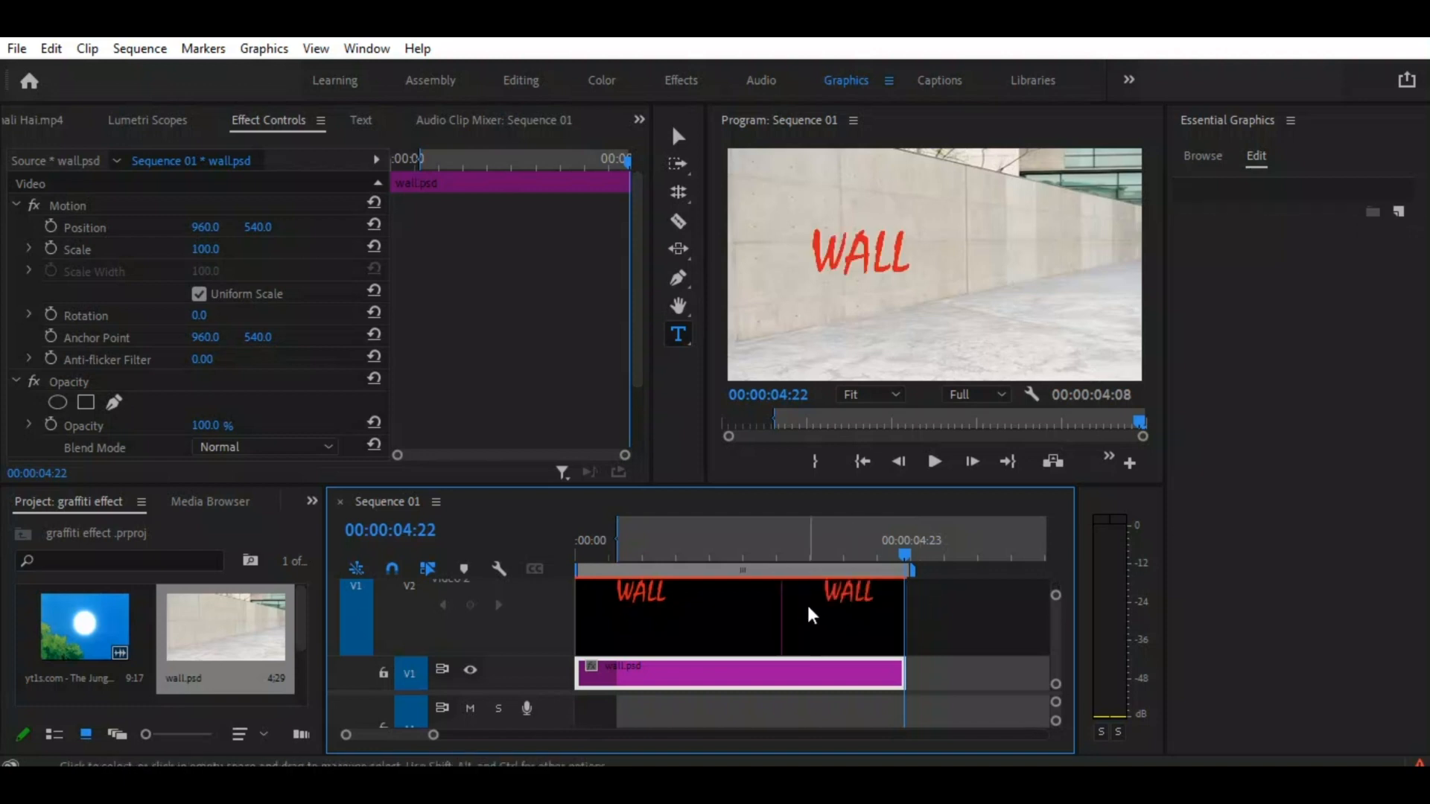
- Protect the WALL graphic's opening and closing animation with an Intro Duration of 00:00:00:21 and an Outro Duration of 00:00:00:23
left_click(678, 136)
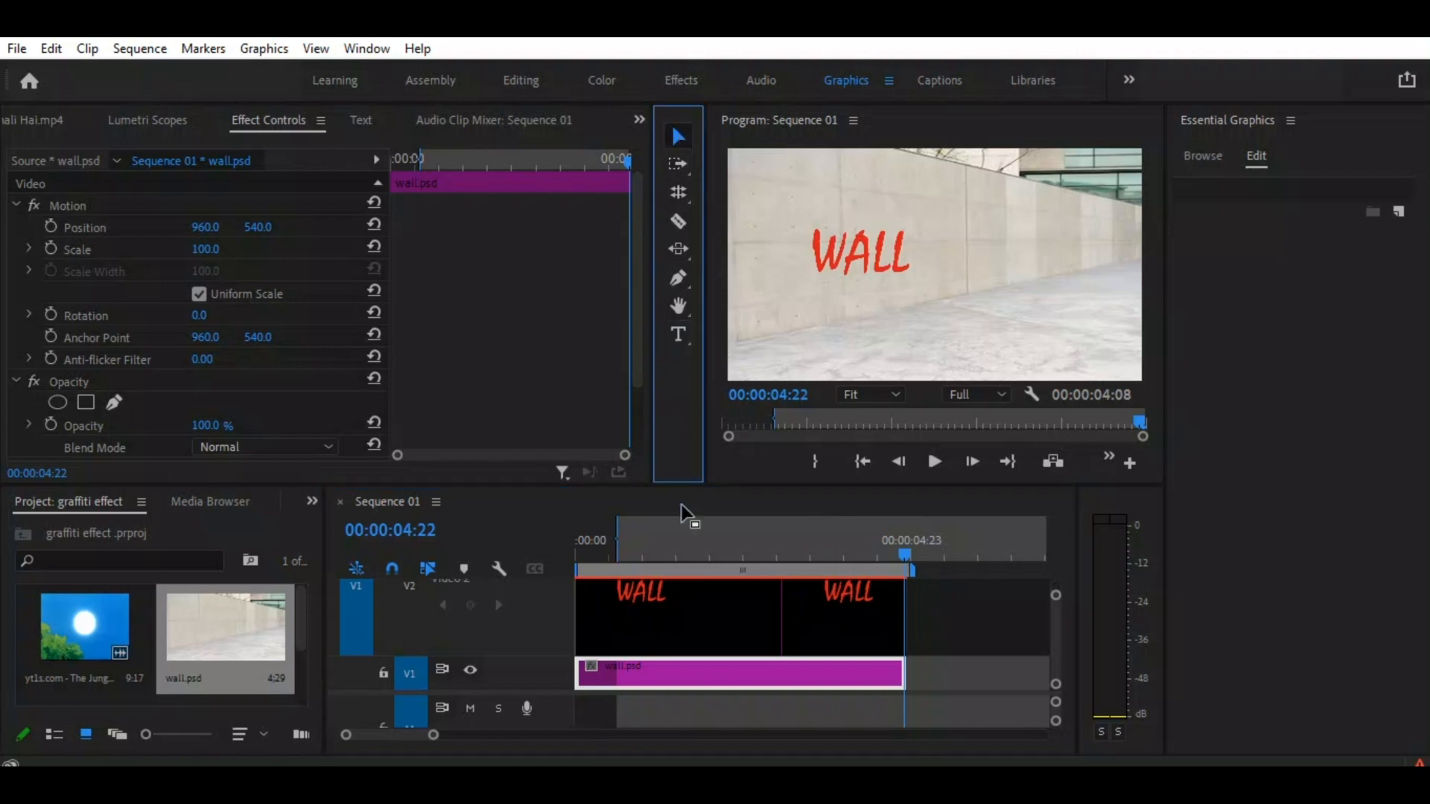
left_click(742, 617)
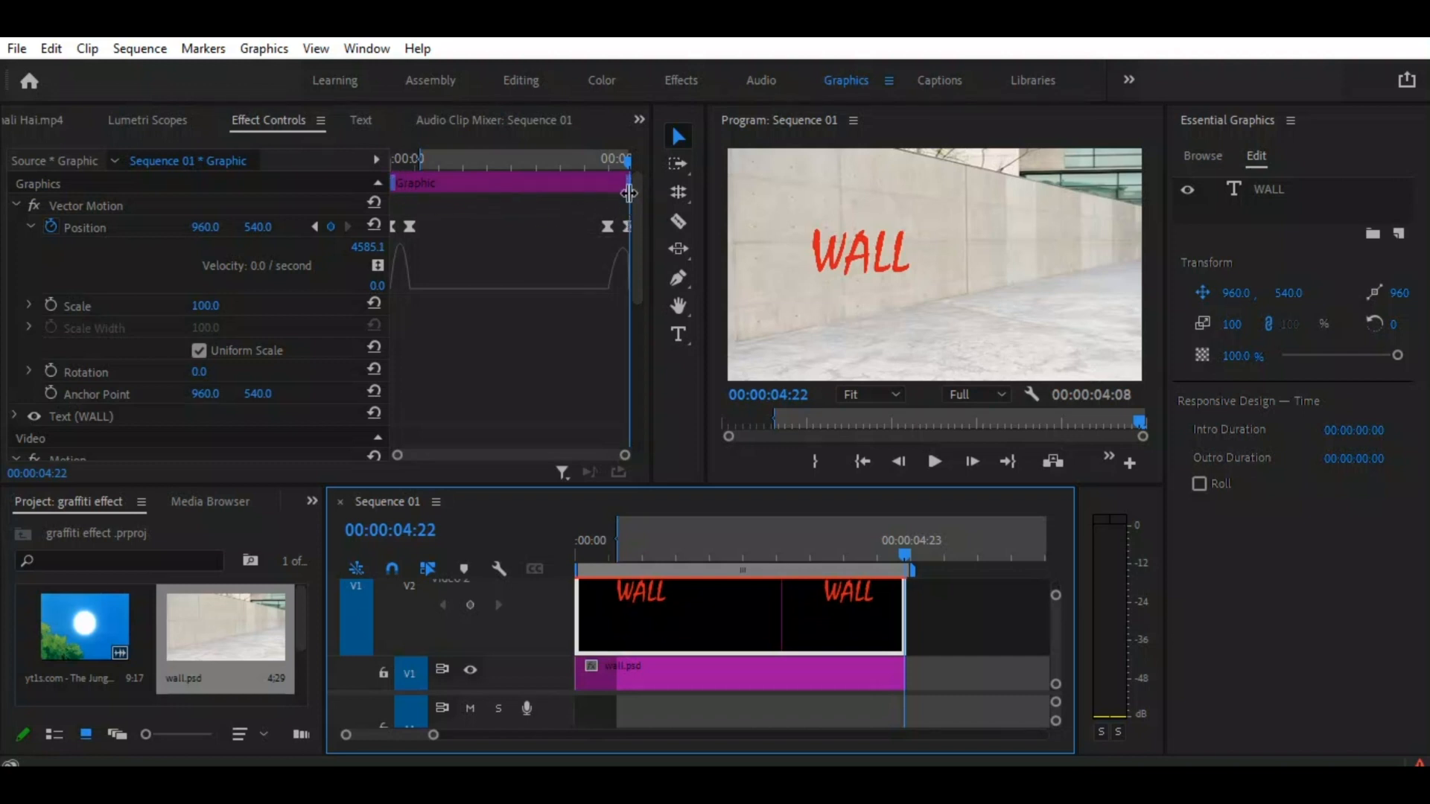
left_click(568, 159)
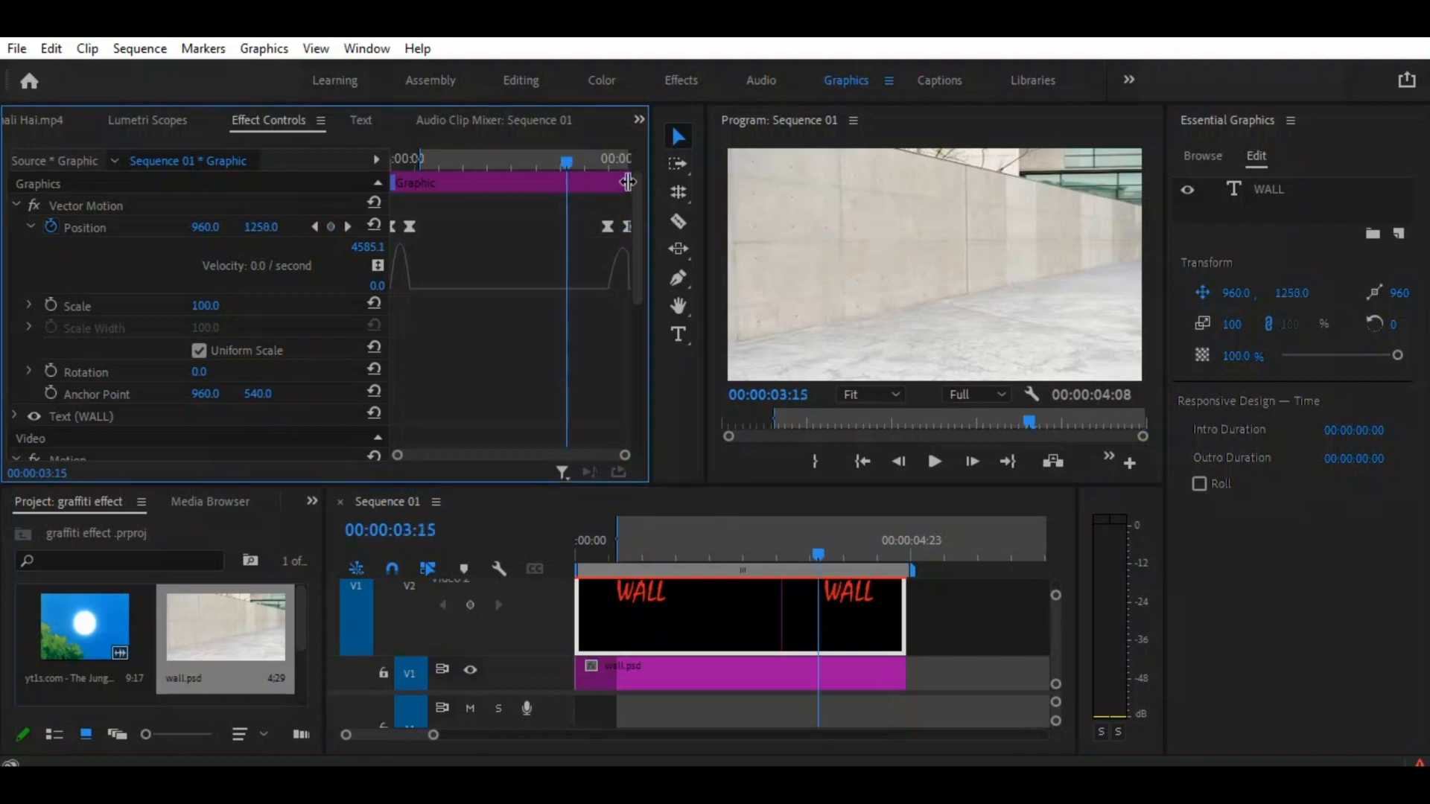
left_click_drag(628, 182, 585, 185)
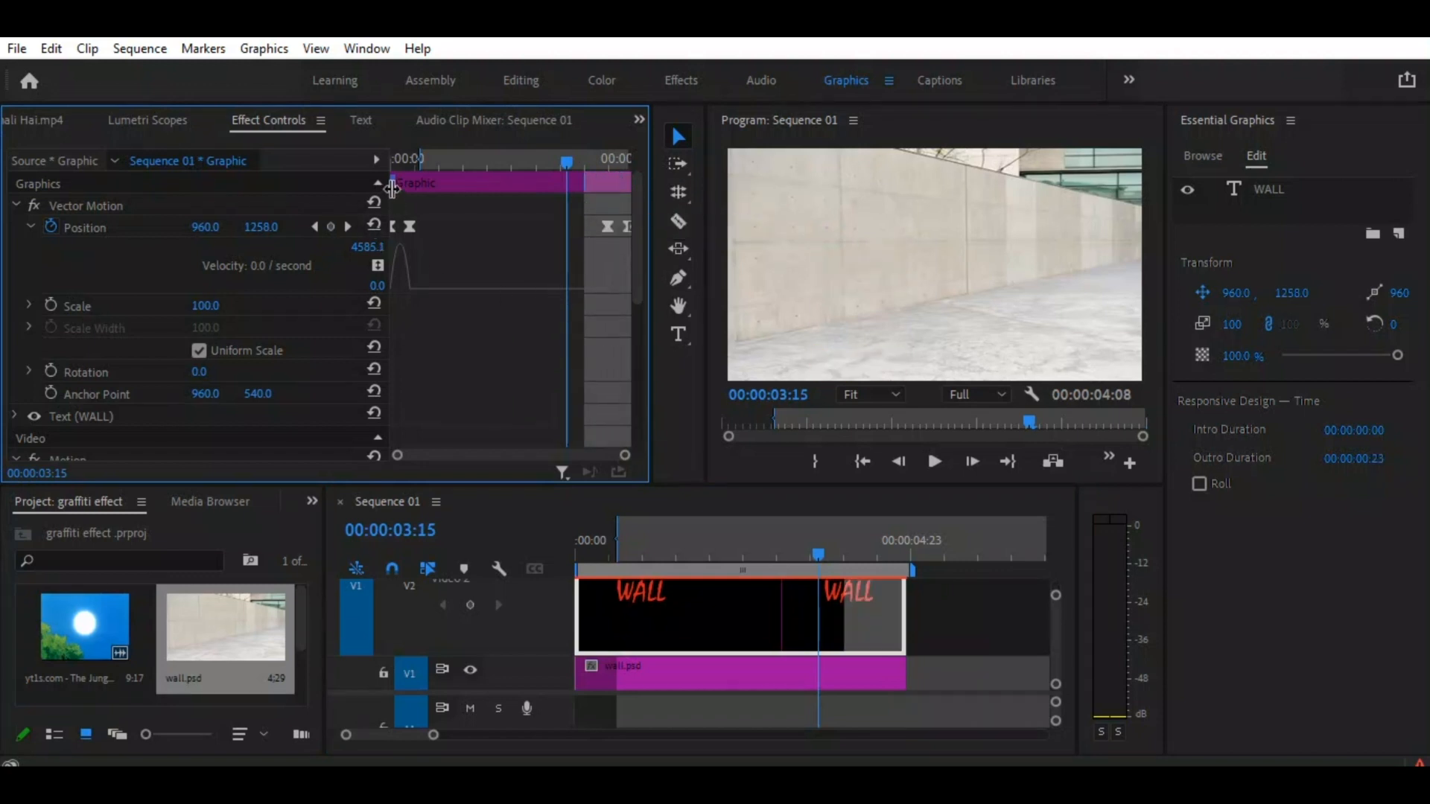
left_click_drag(393, 185, 435, 198)
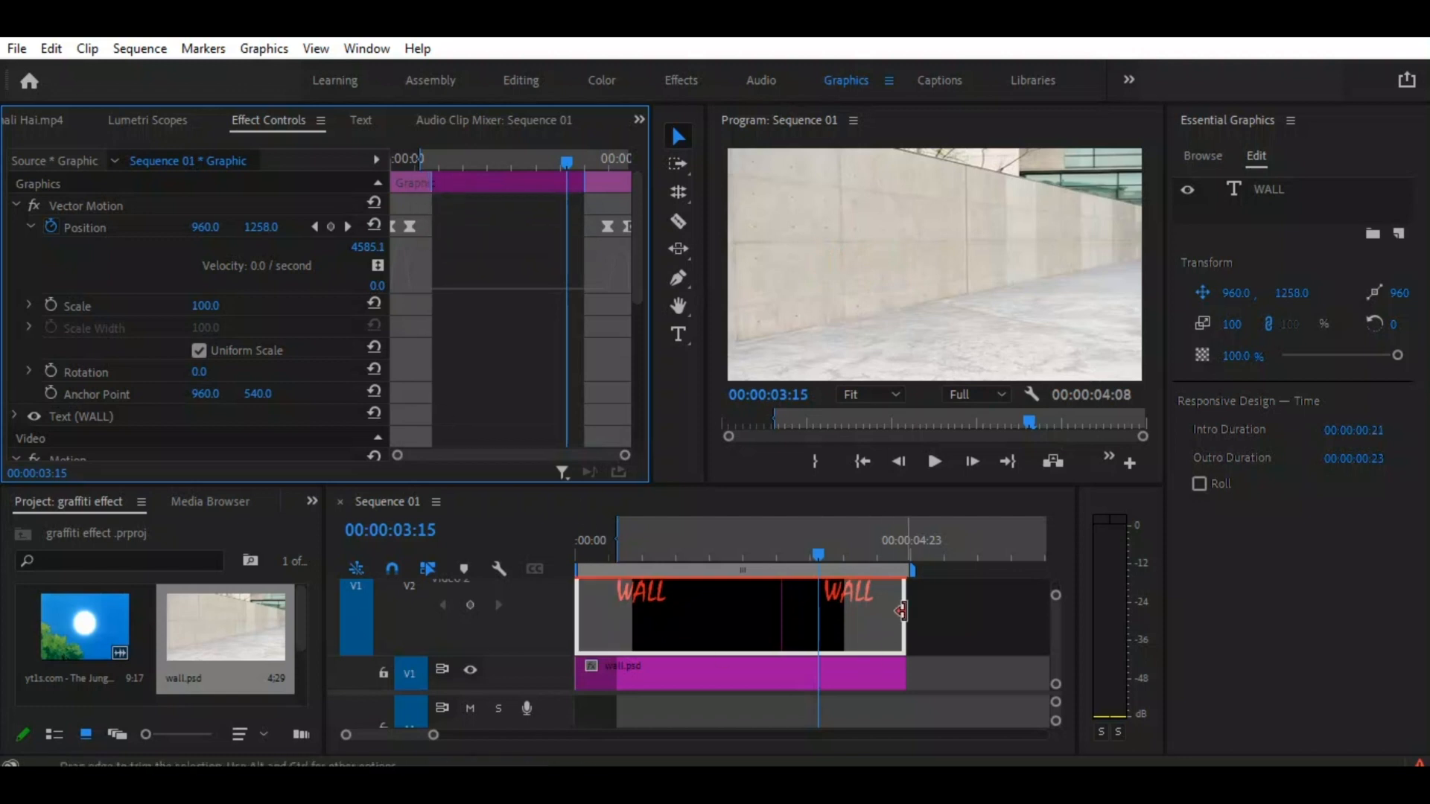
- Shorten the WALL graphic by trimming its end and place a duplicate directly after it on V2
left_click_drag(901, 611, 791, 614)
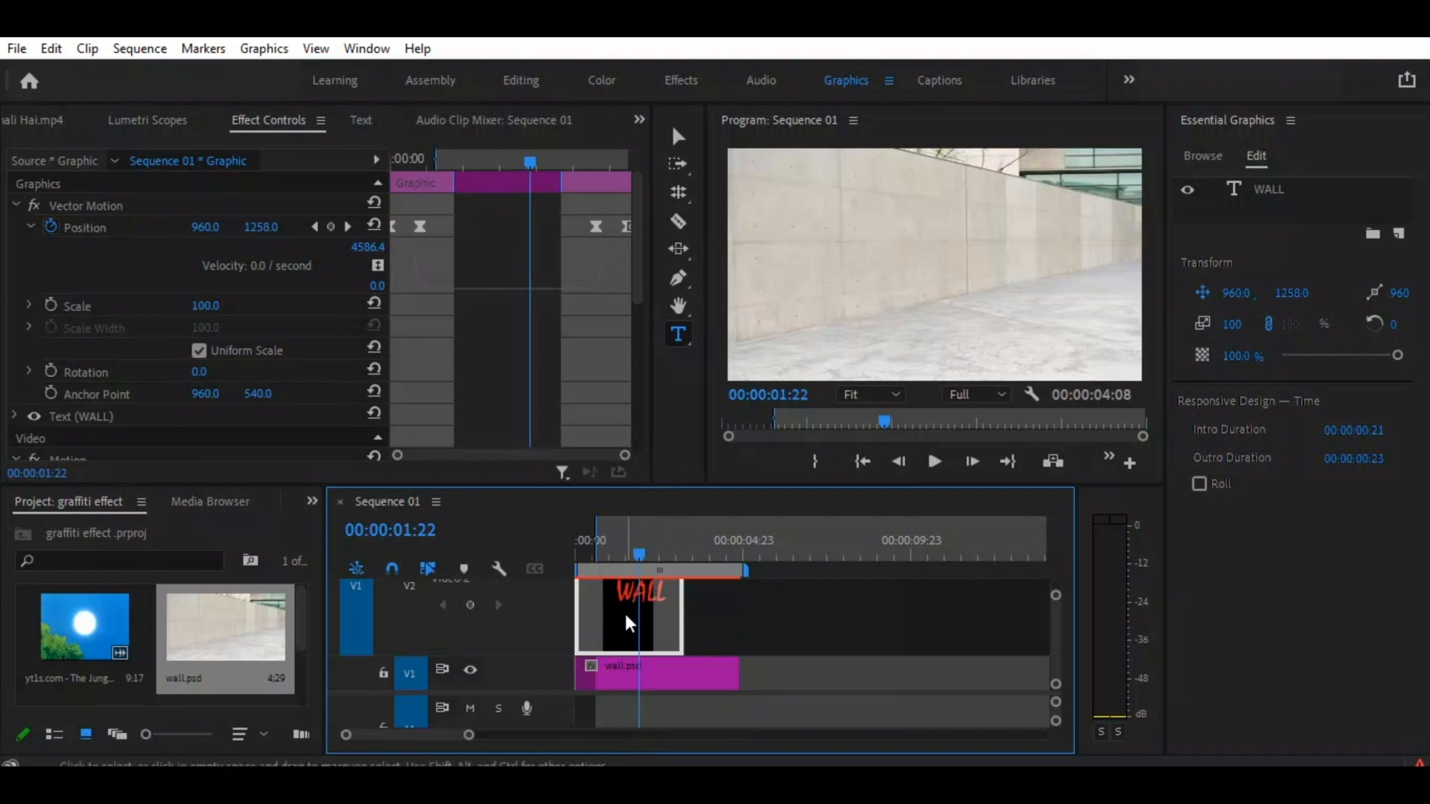
left_click_drag(624, 608, 750, 621)
left_click(750, 620)
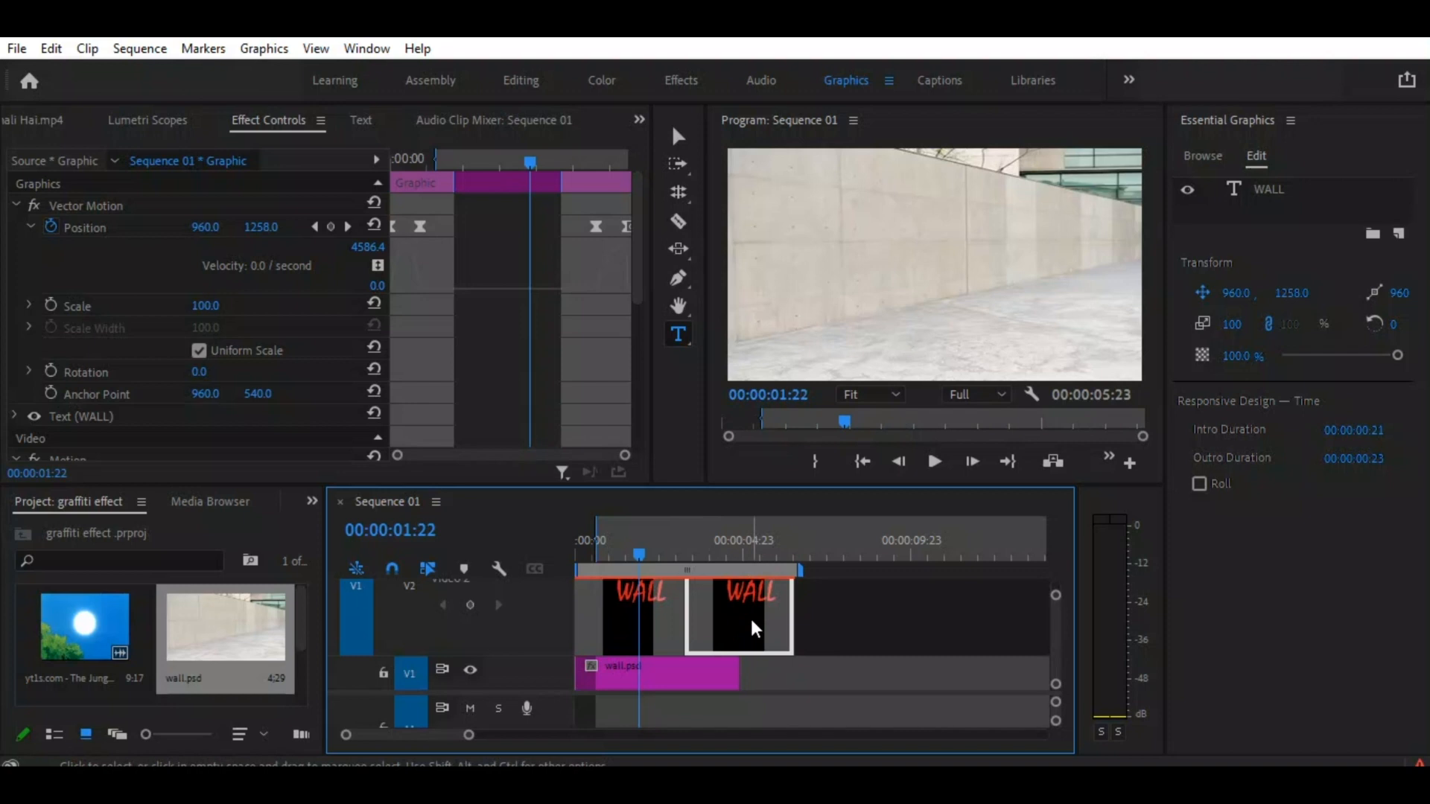
- Copy all Vector Motion Position keyframes of the duplicated WALL graphic with the playhead at 00:00:05:16
left_click_drag(757, 535, 768, 562)
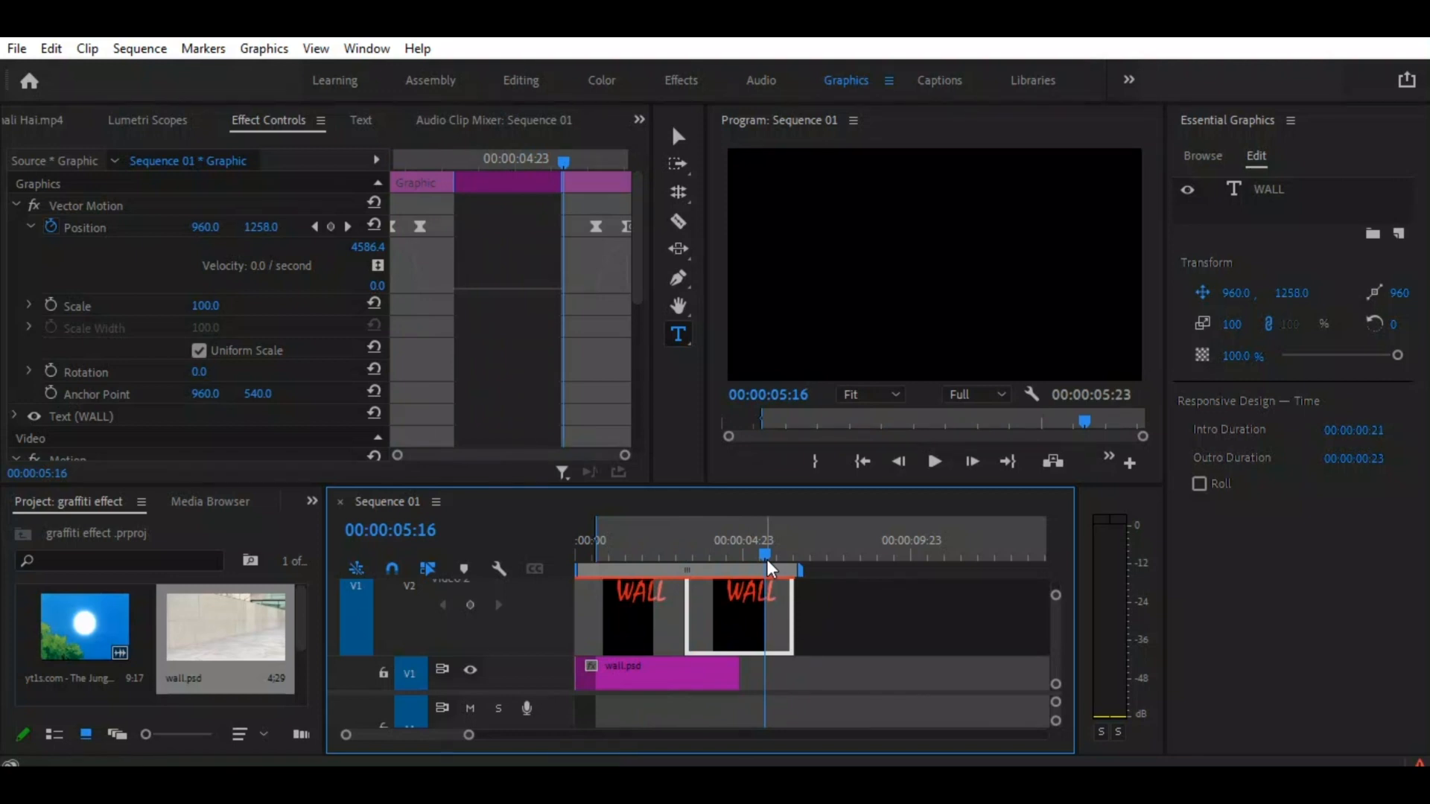
right_click(494, 186)
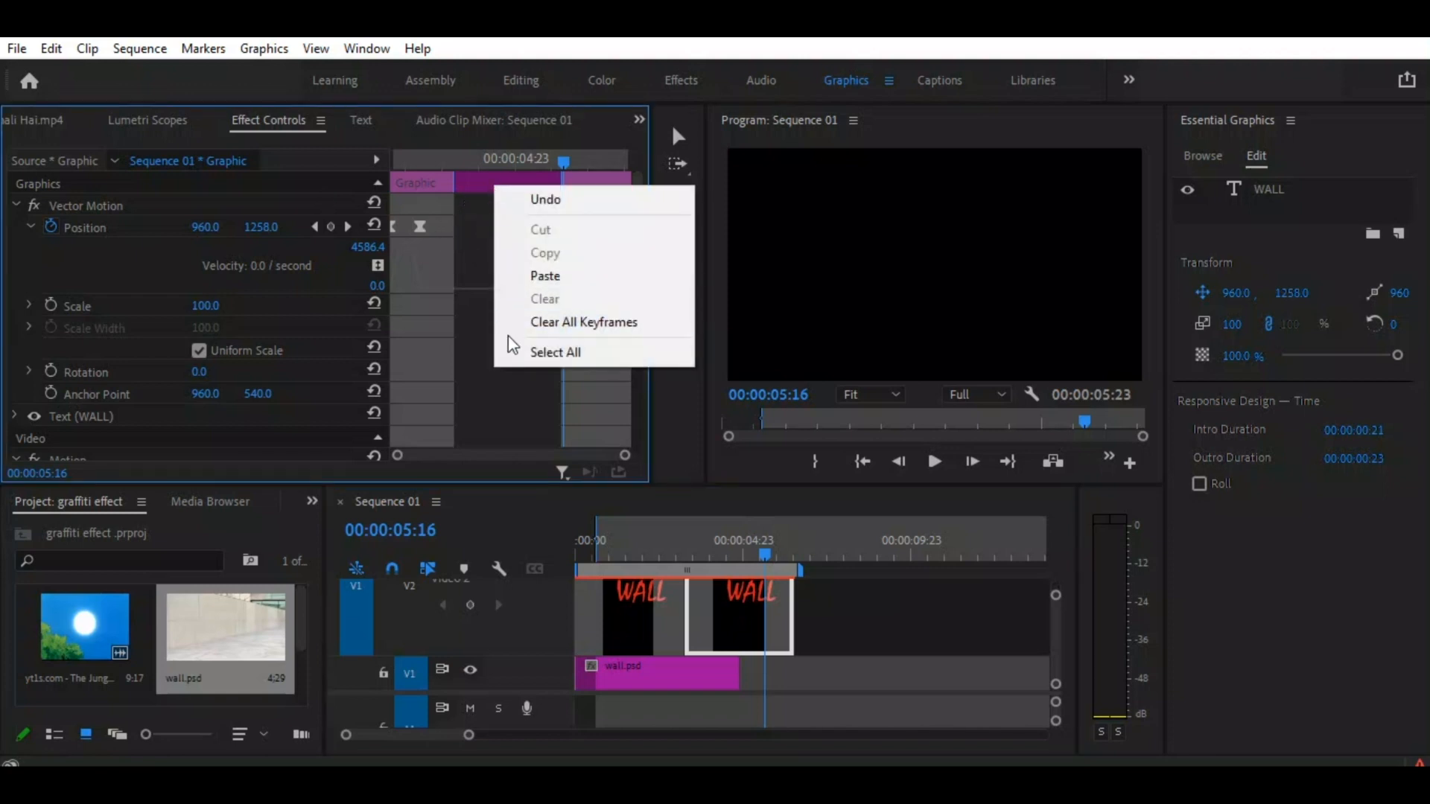
left_click(535, 350)
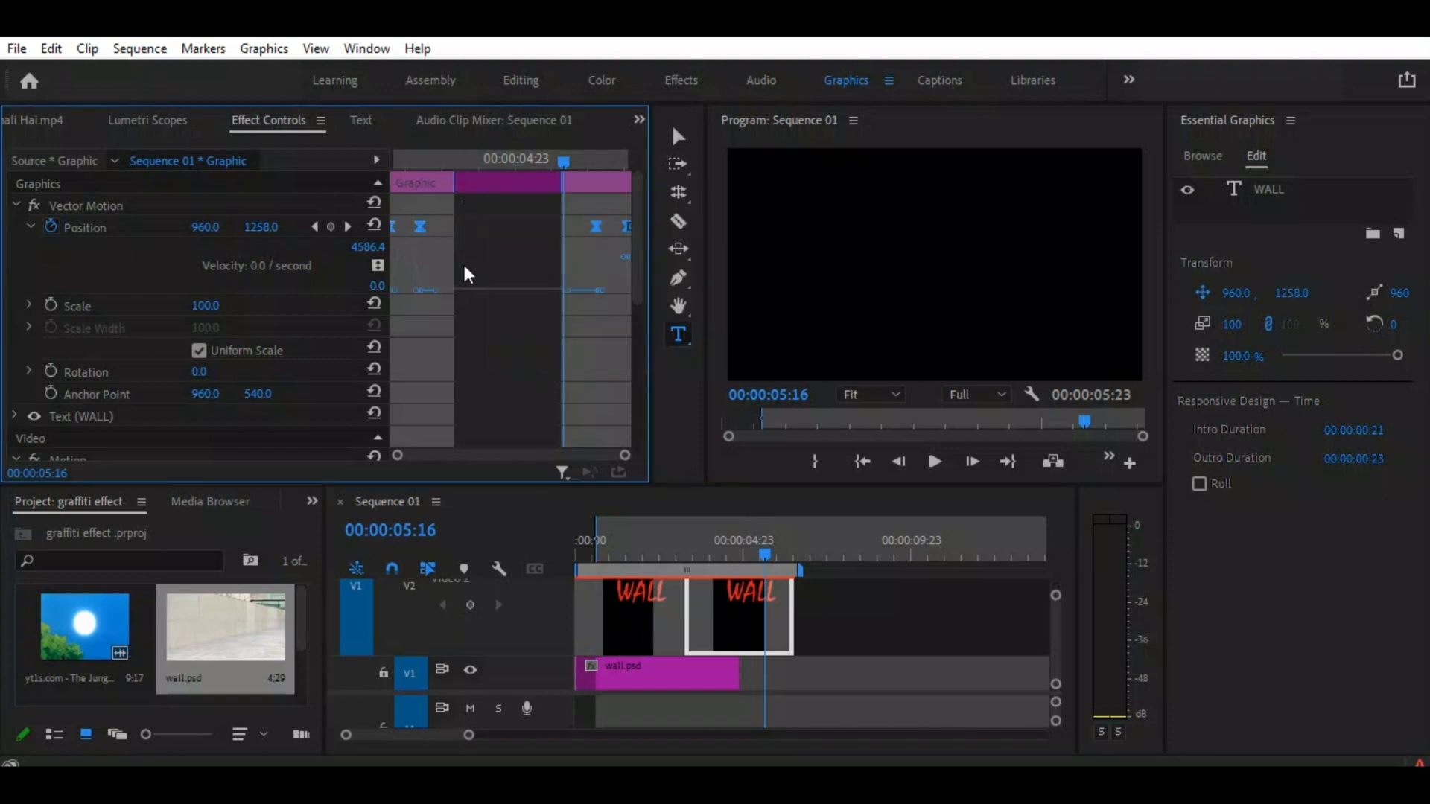
right_click(485, 179)
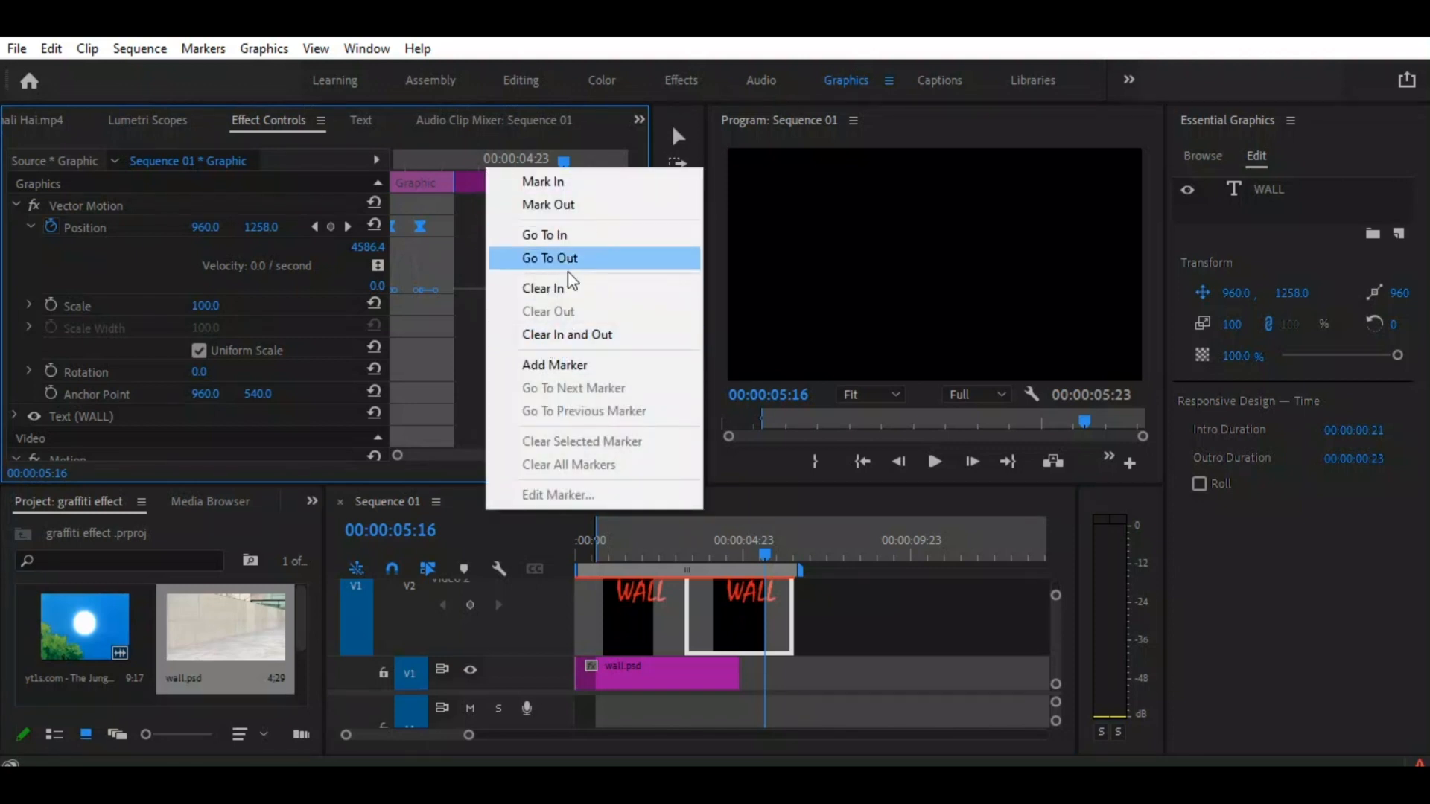
right_click(472, 179)
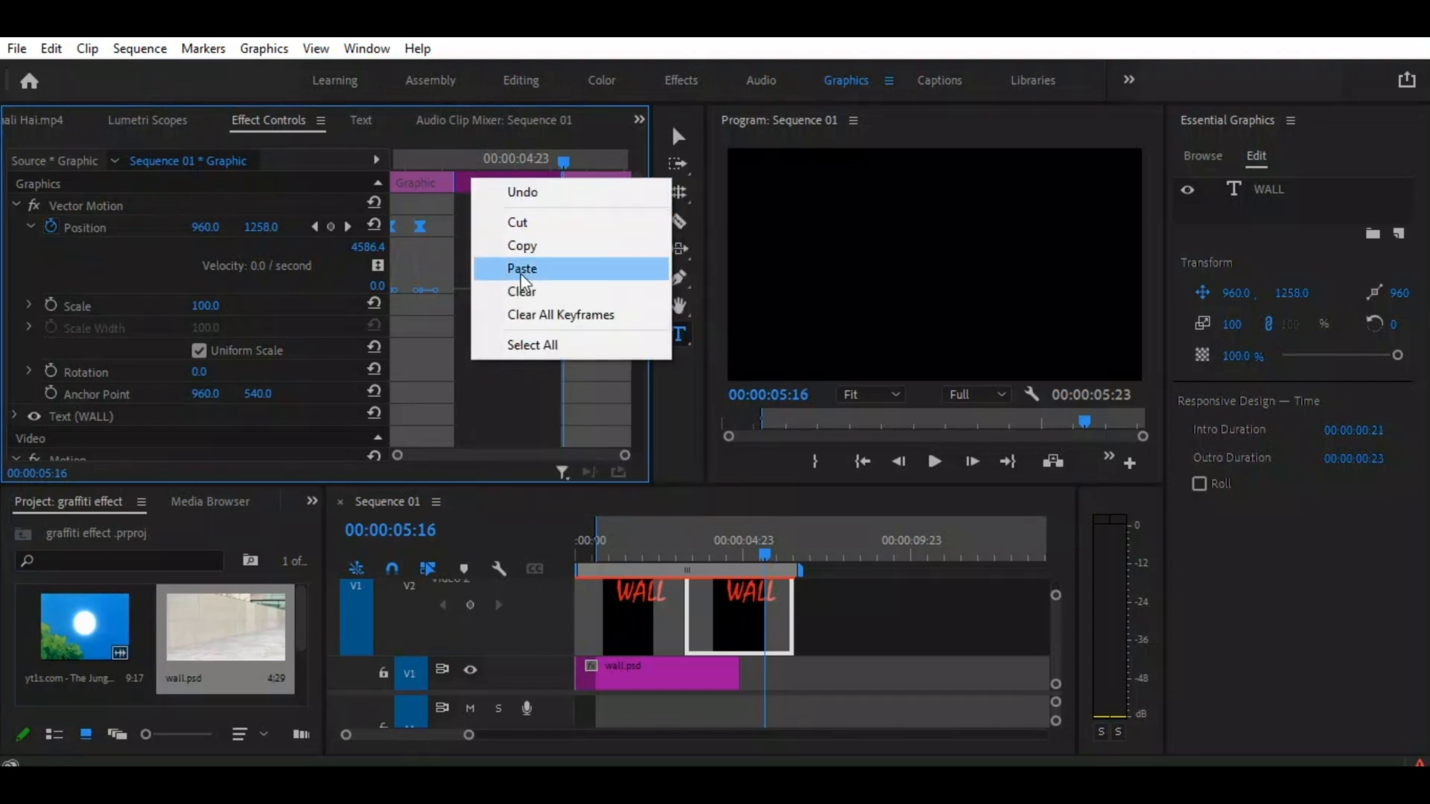
left_click(539, 248)
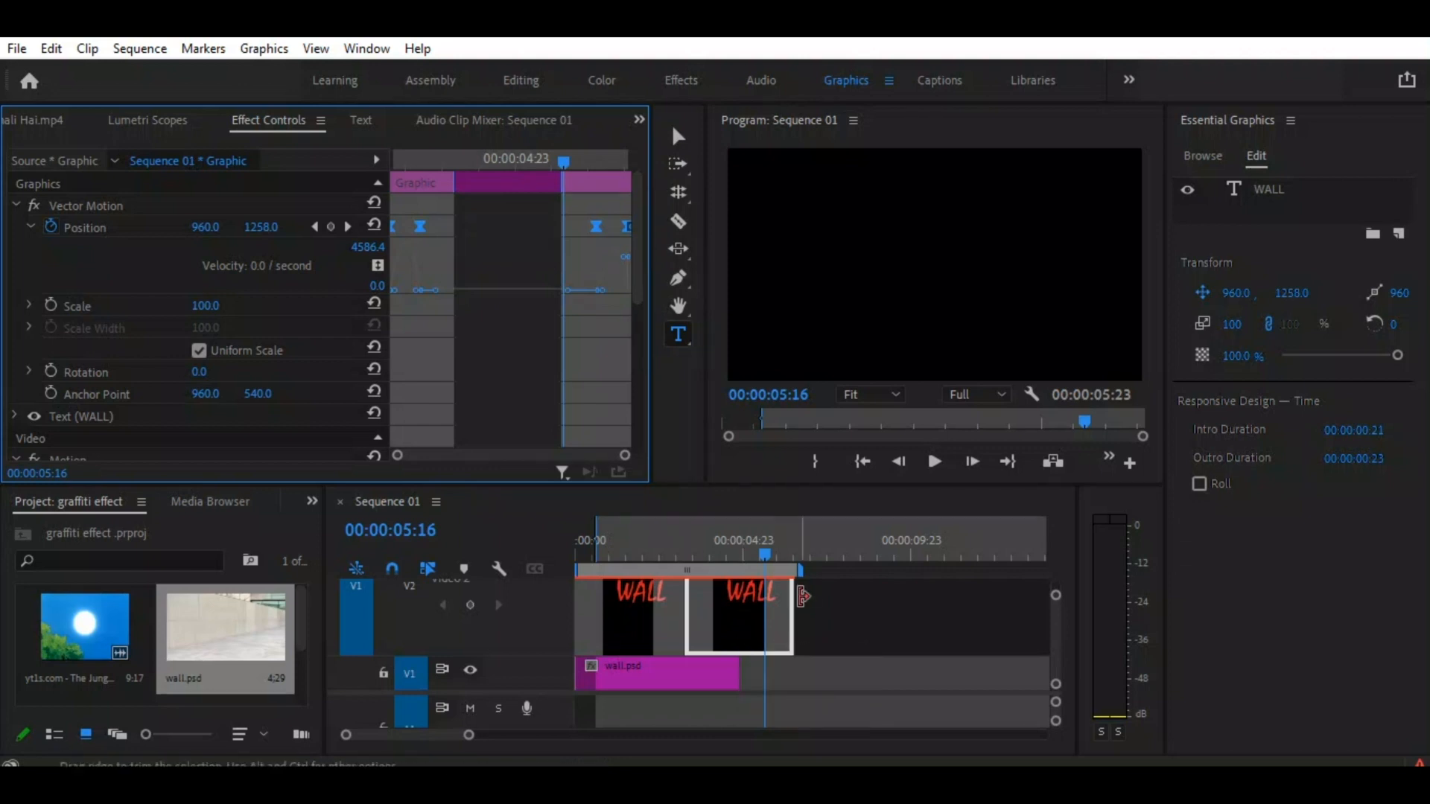
- Replace the duplicated graphic's text with KING and scrub across the change from WALL to KING
left_click(740, 595)
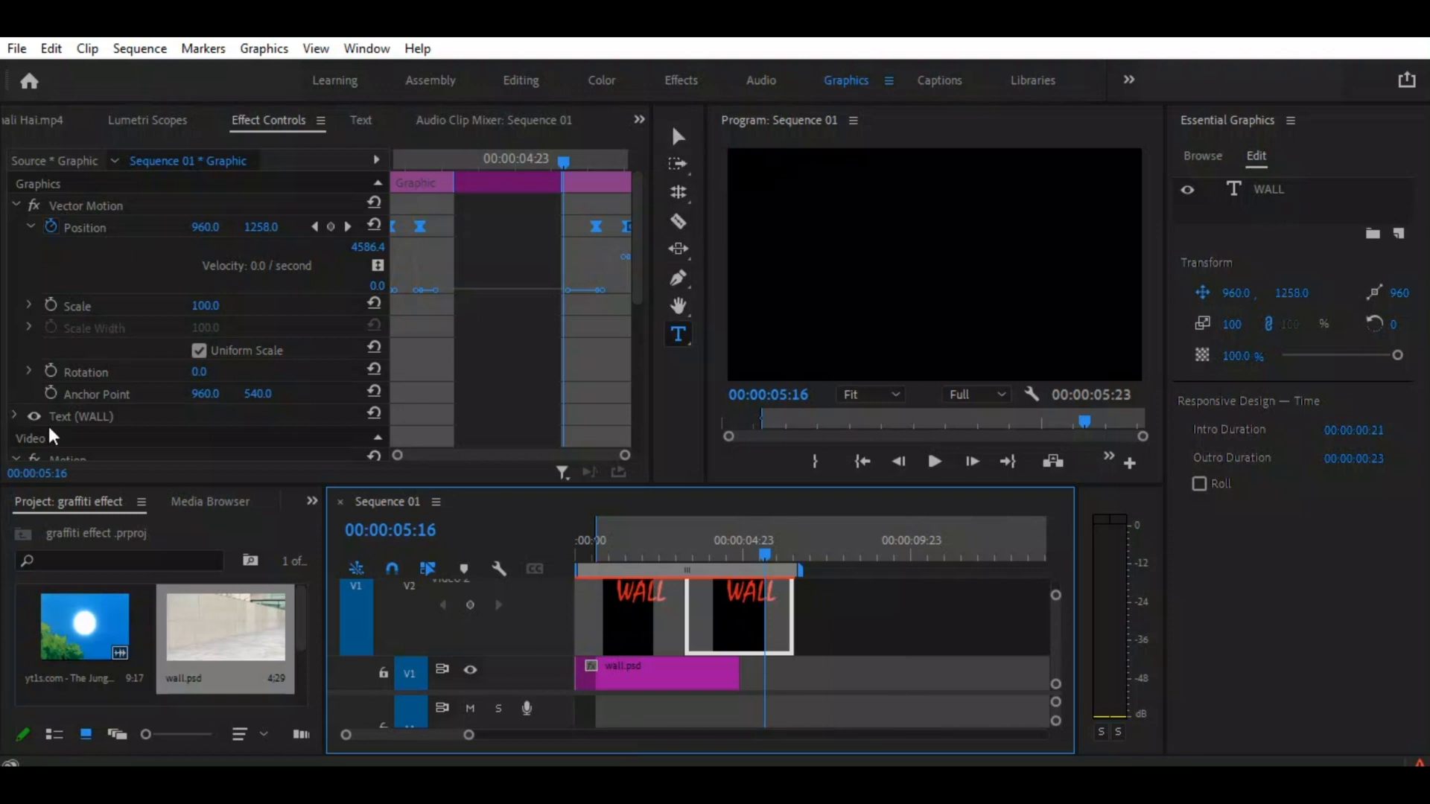
left_click(15, 415)
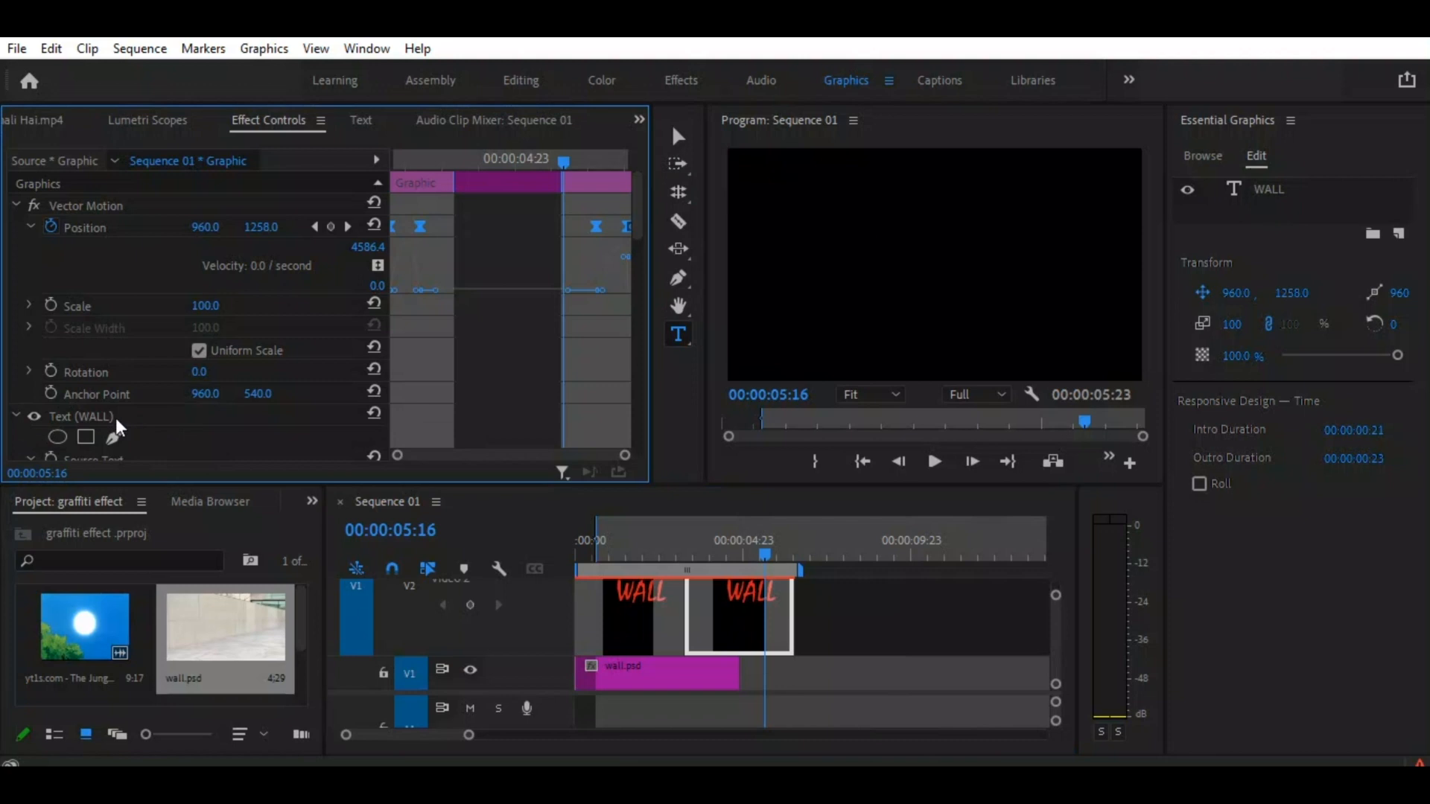
left_click(95, 419)
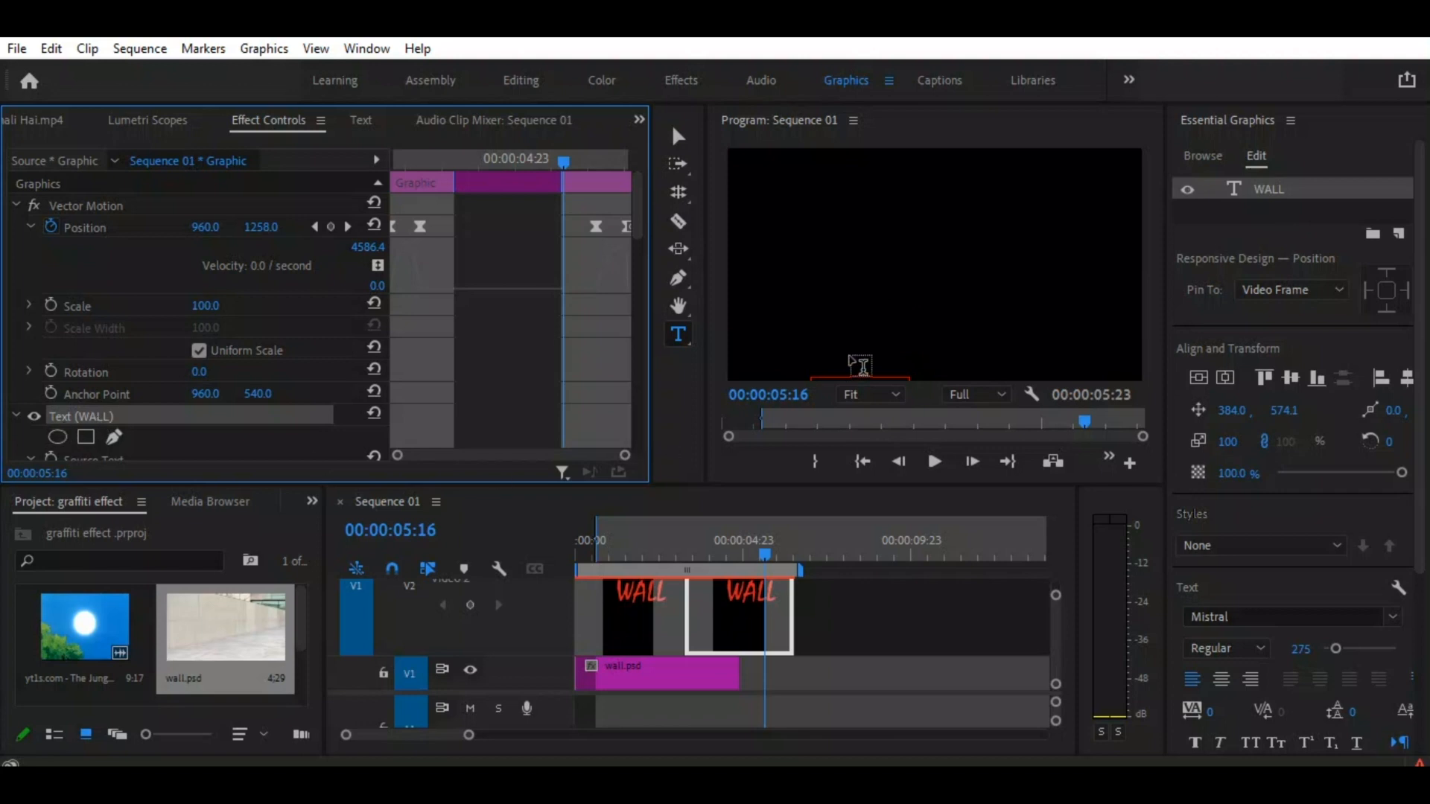
left_click_drag(766, 551, 695, 536)
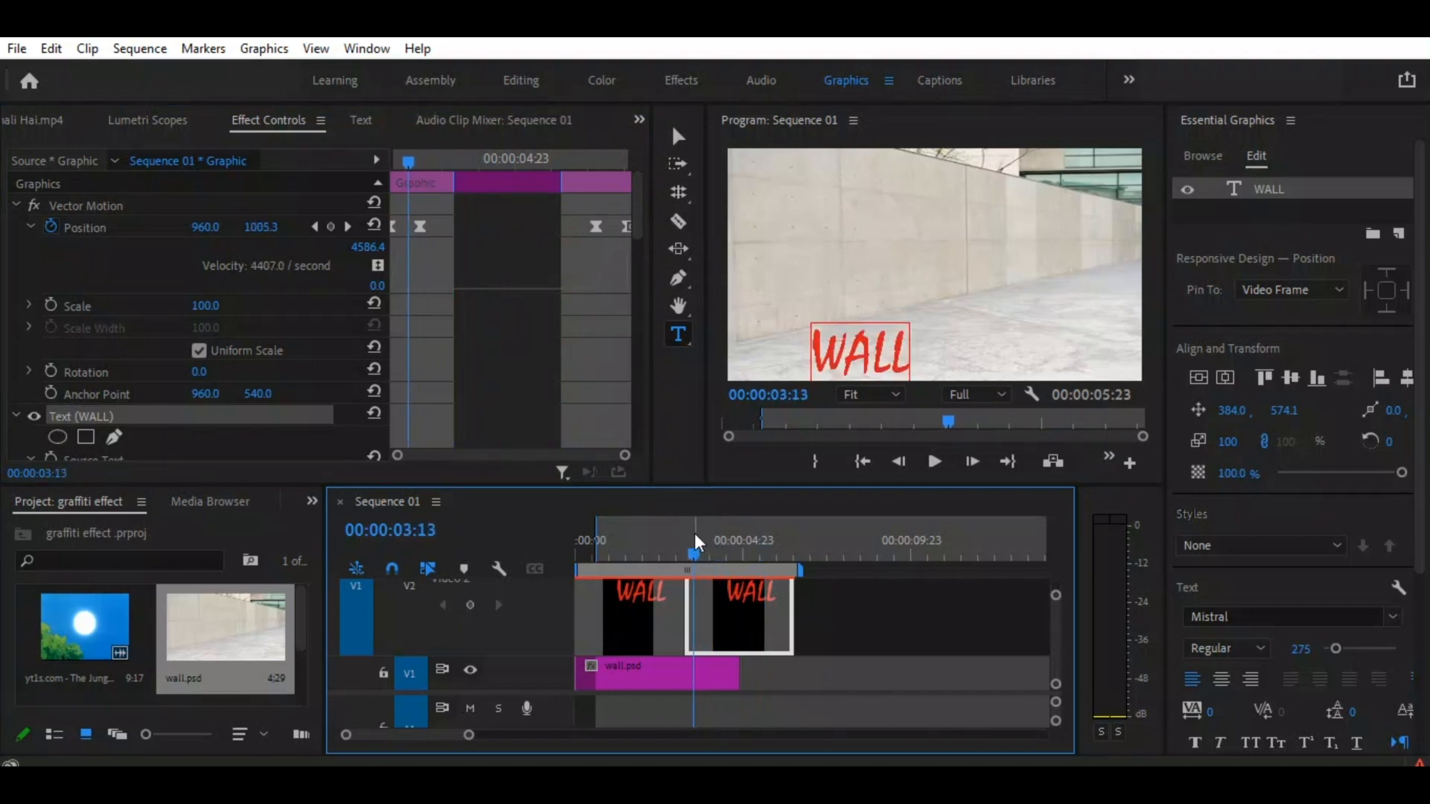
left_click(844, 369)
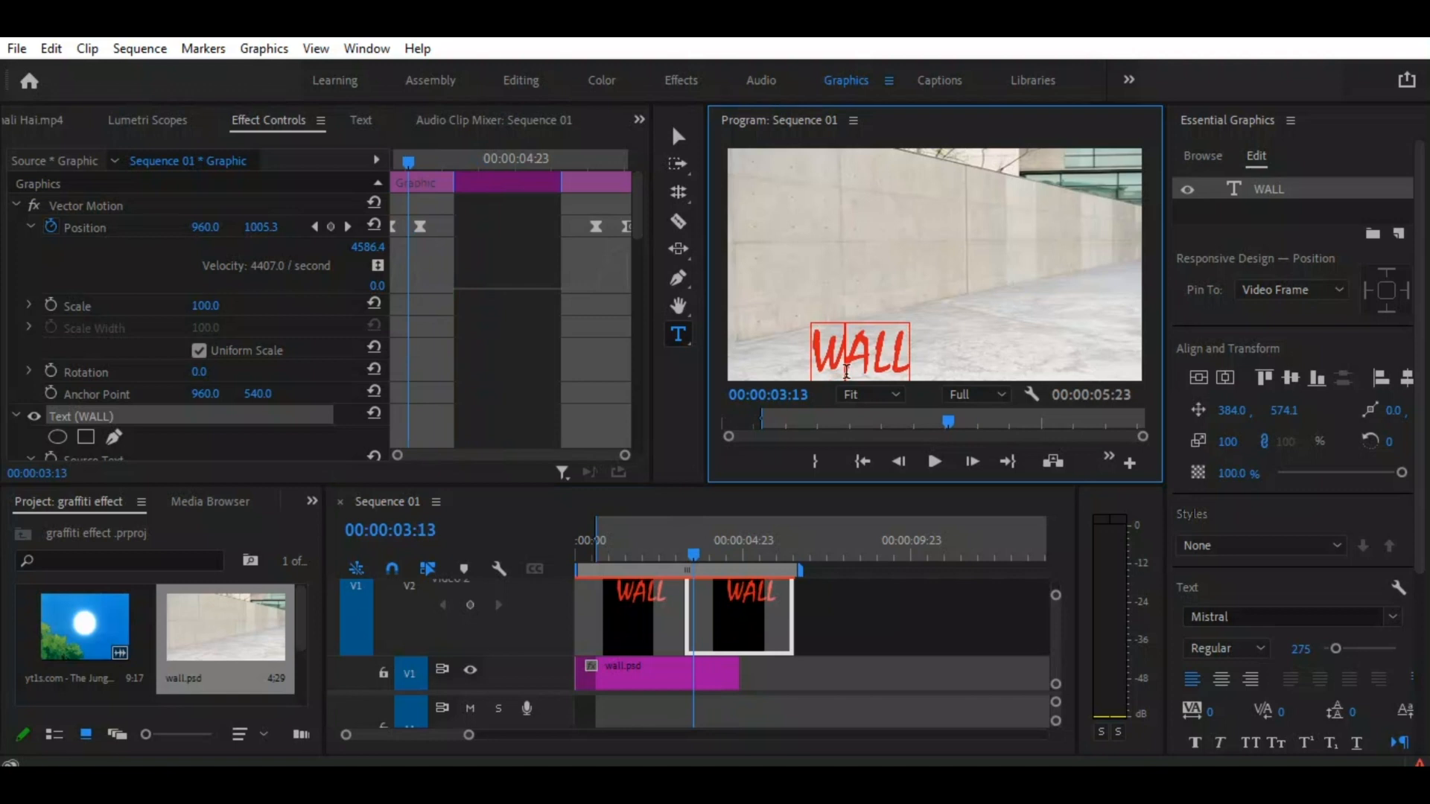
double_click(846, 370)
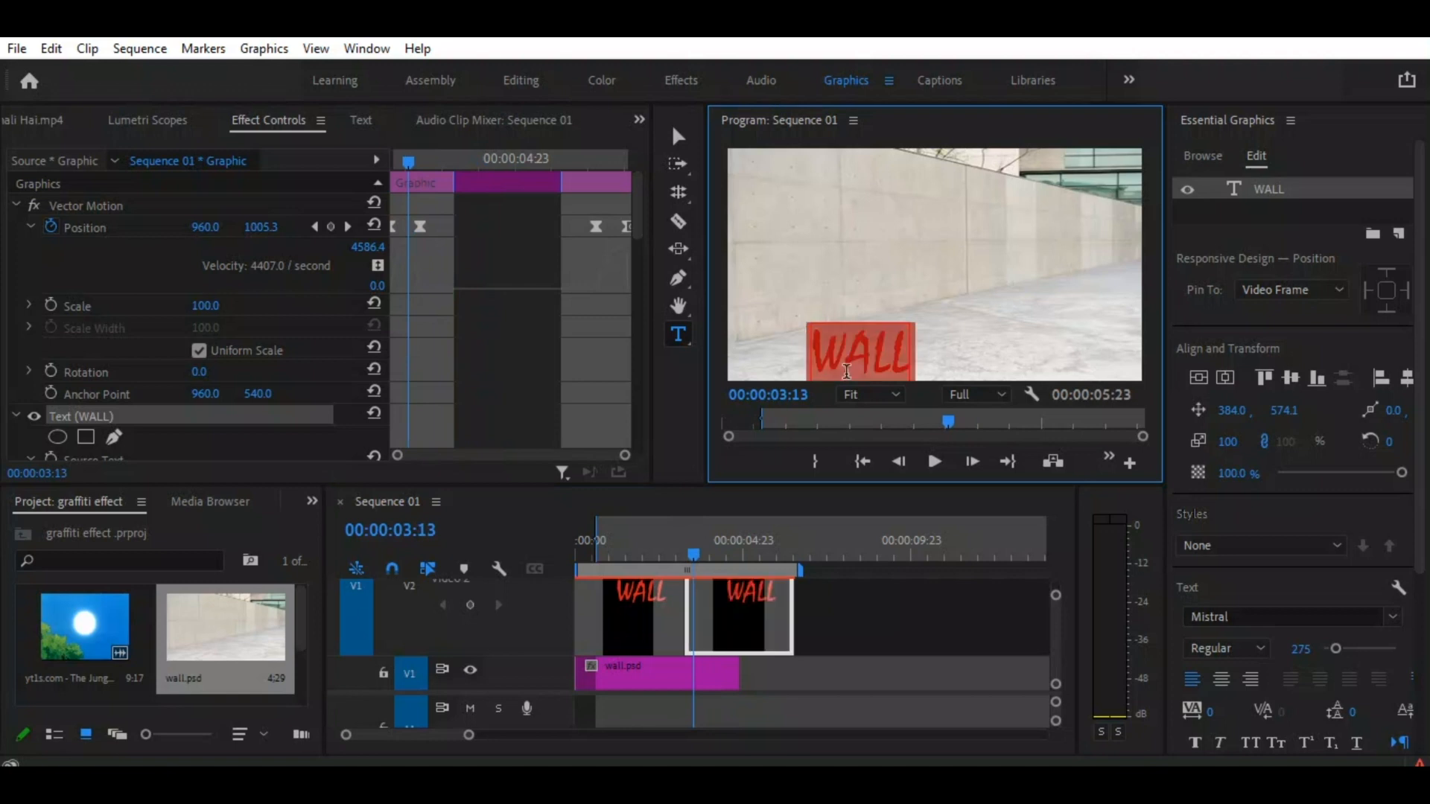
type("KING")
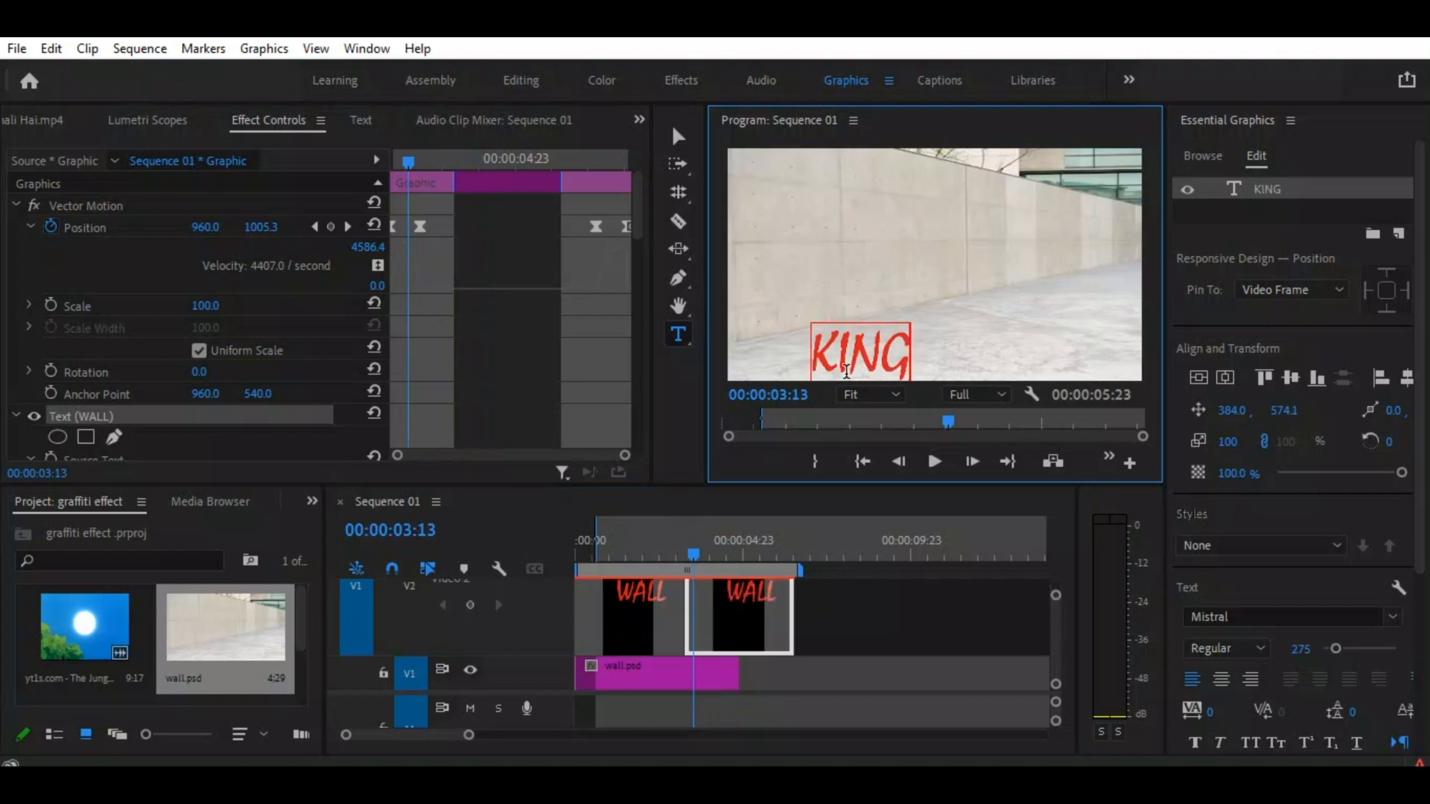
mouse_move(690, 557)
left_mouse_down()
mouse_move(676, 558)
mouse_move(733, 563)
mouse_move(610, 554)
mouse_move(718, 563)
mouse_move(674, 572)
left_mouse_up()
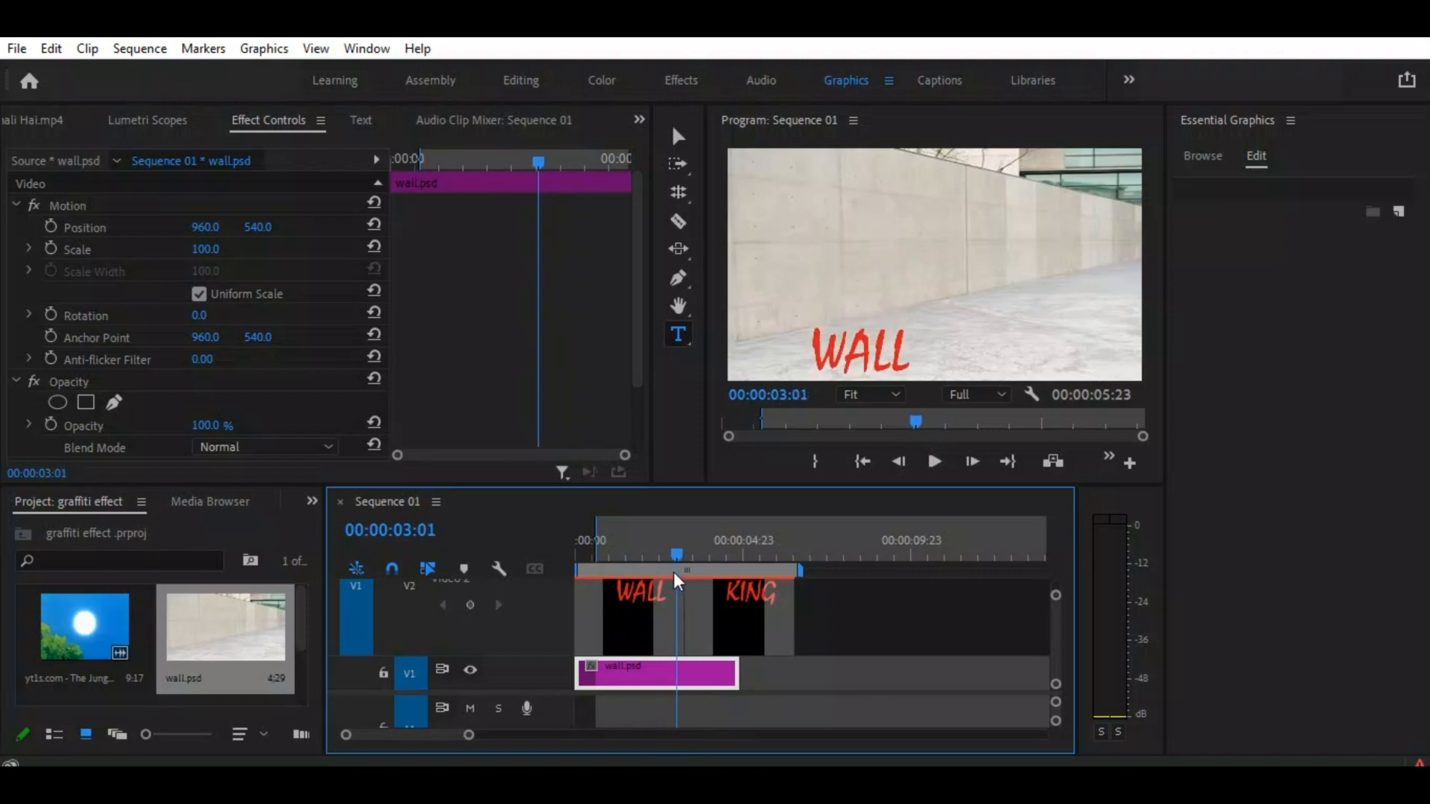
left_click_drag(673, 572, 691, 560)
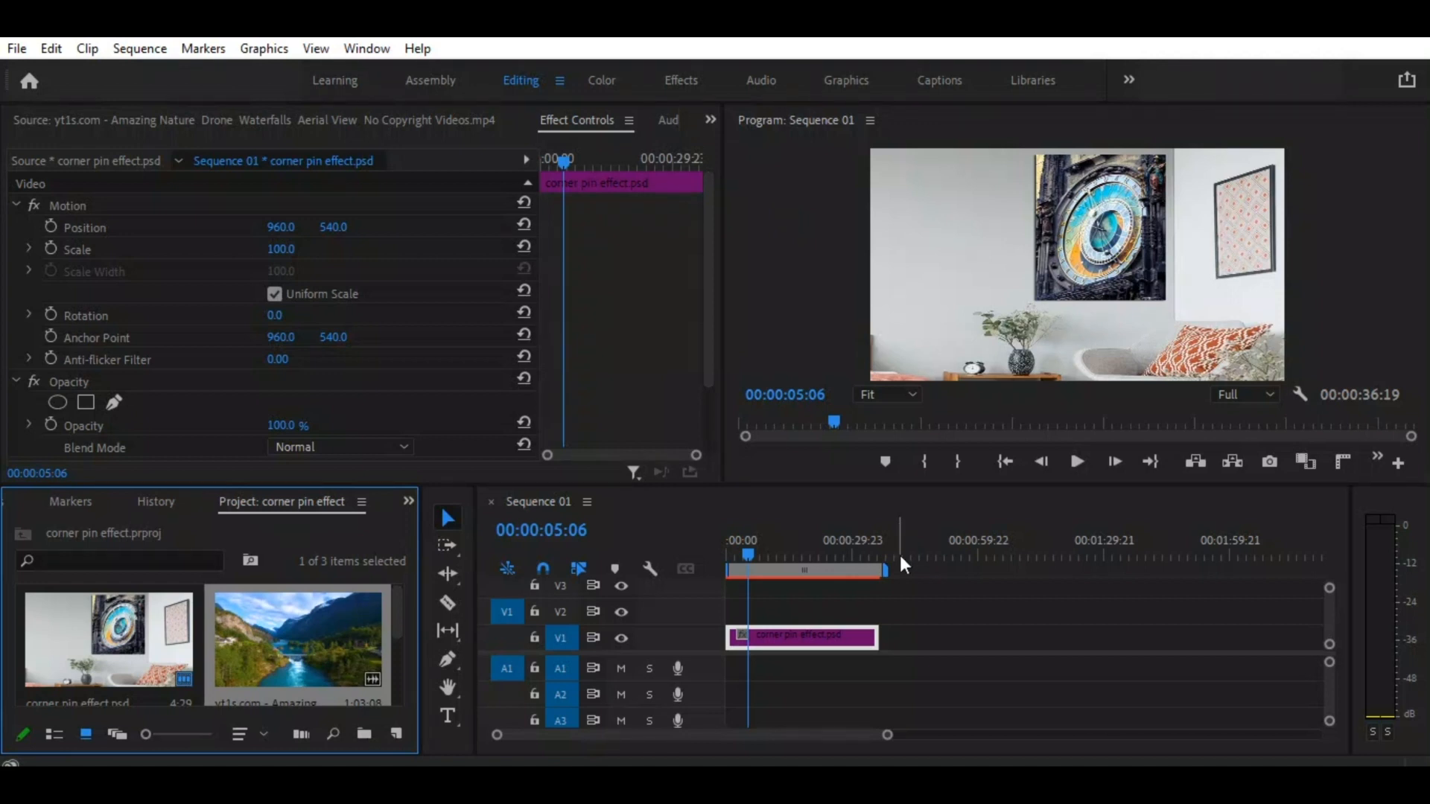
- In the corner pin effect project, load the Amazing Nature drone waterfalls video into the Source monitor
left_click(820, 639)
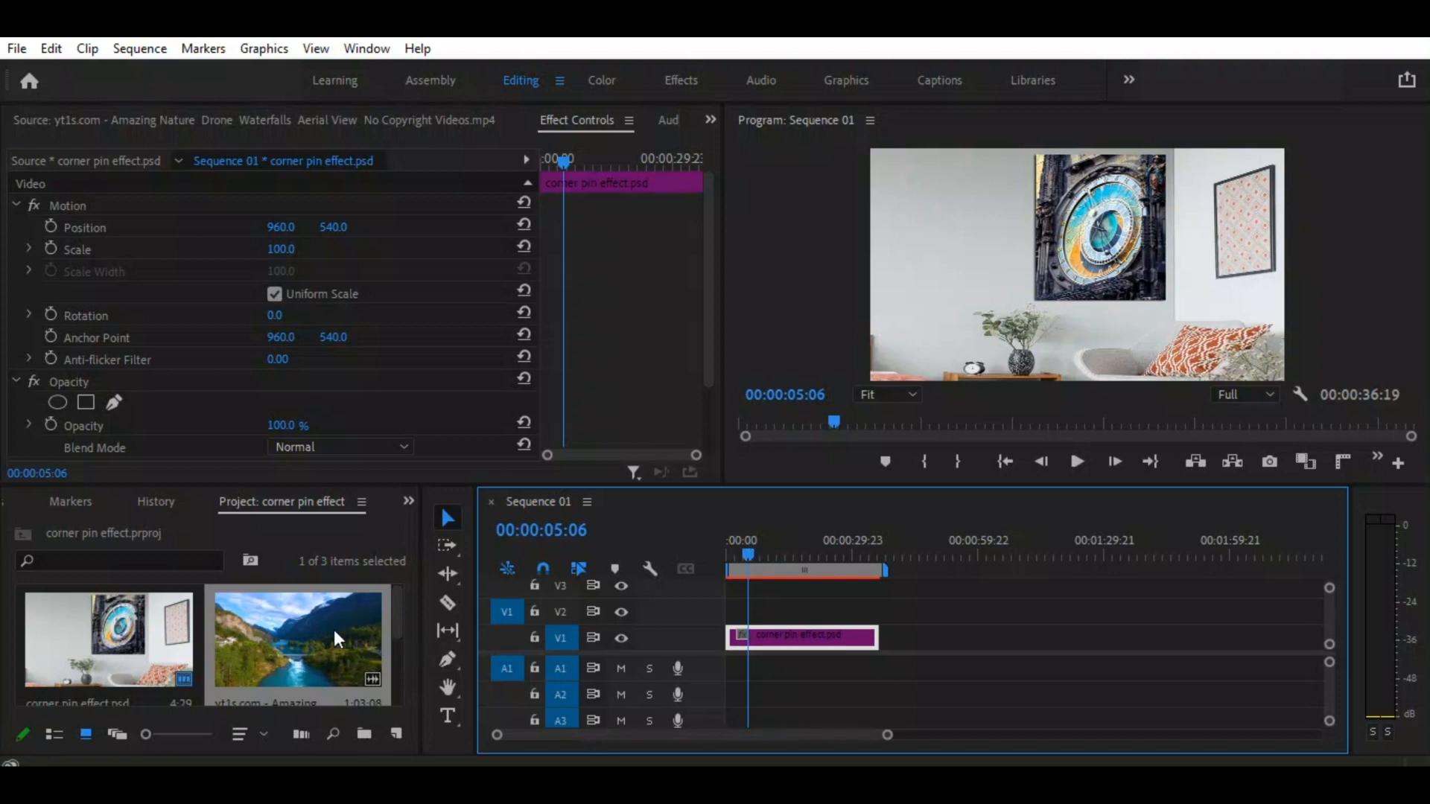
left_click(305, 649)
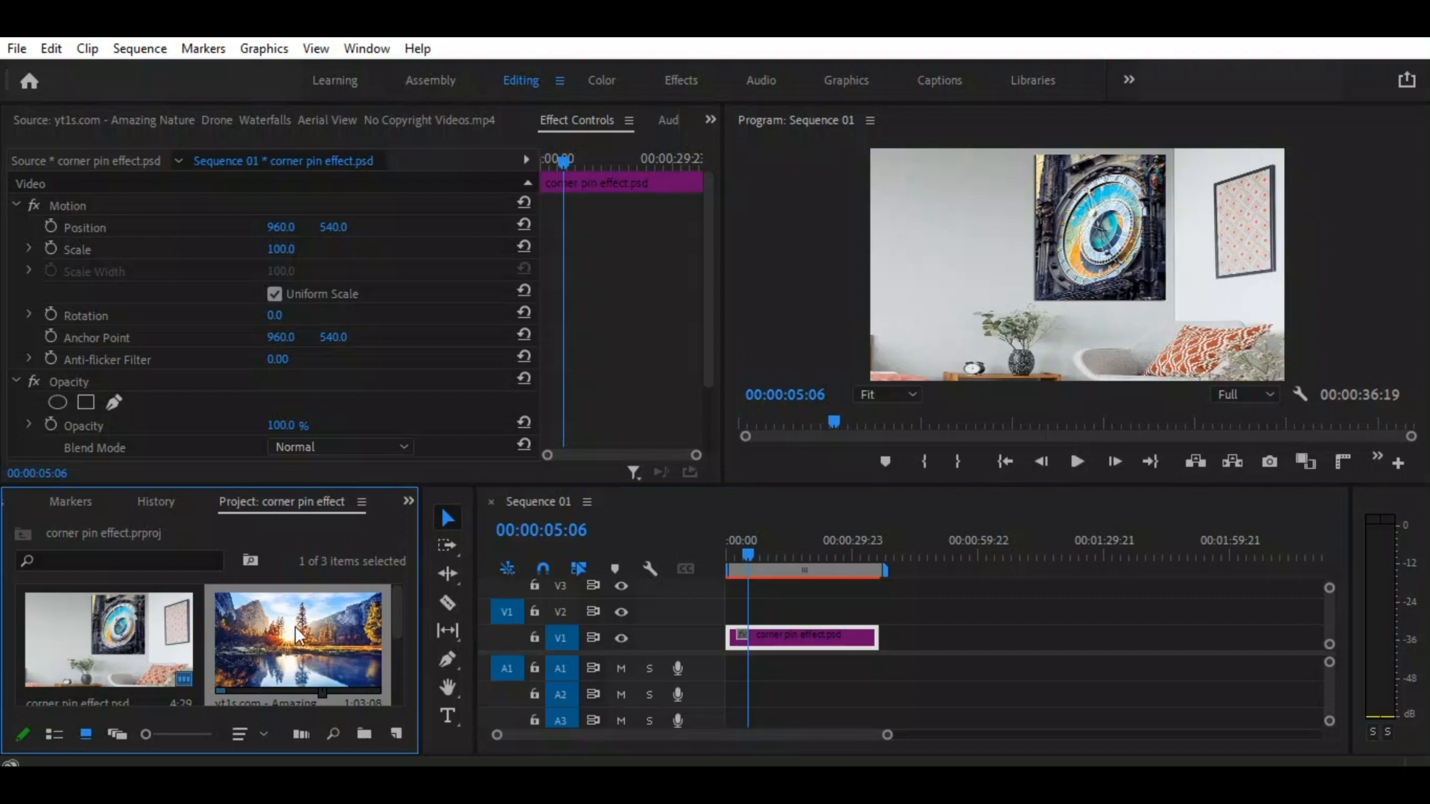
double_click(319, 619)
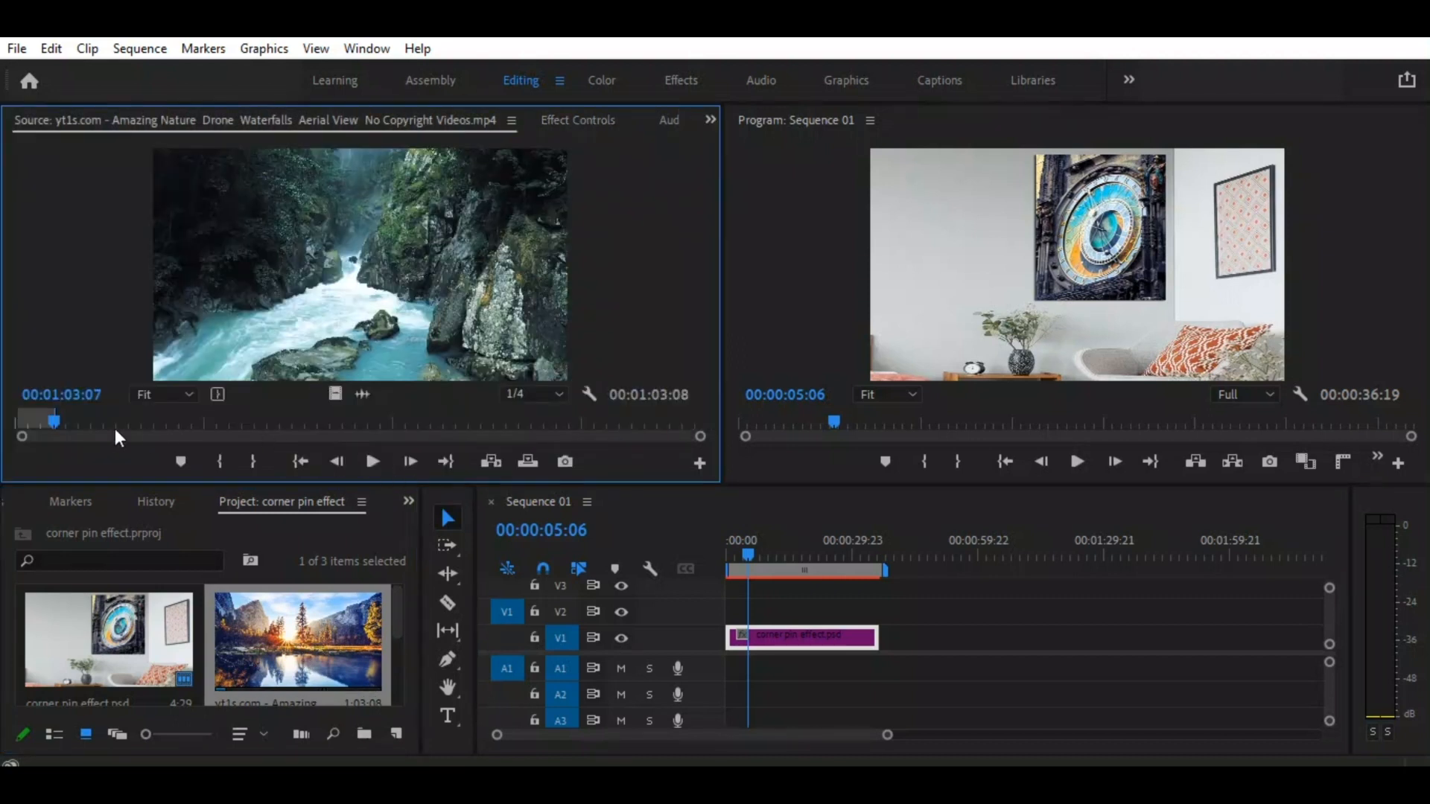
- Place the waterfalls video on V2 above the corner pin effect.psd clip and scale it non-uniformly to height 38 and width 23
left_click_drag(332, 388, 697, 611)
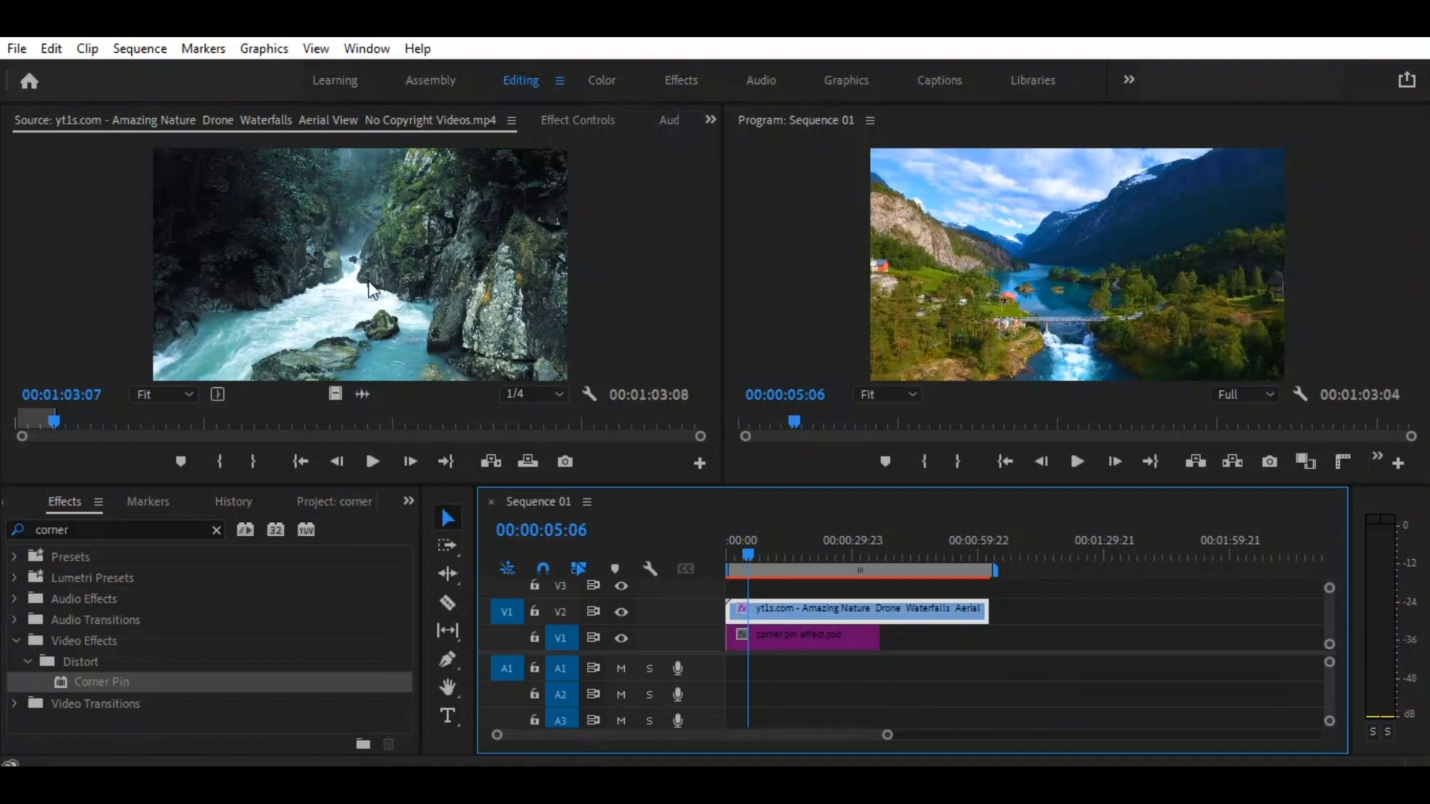
left_click(576, 120)
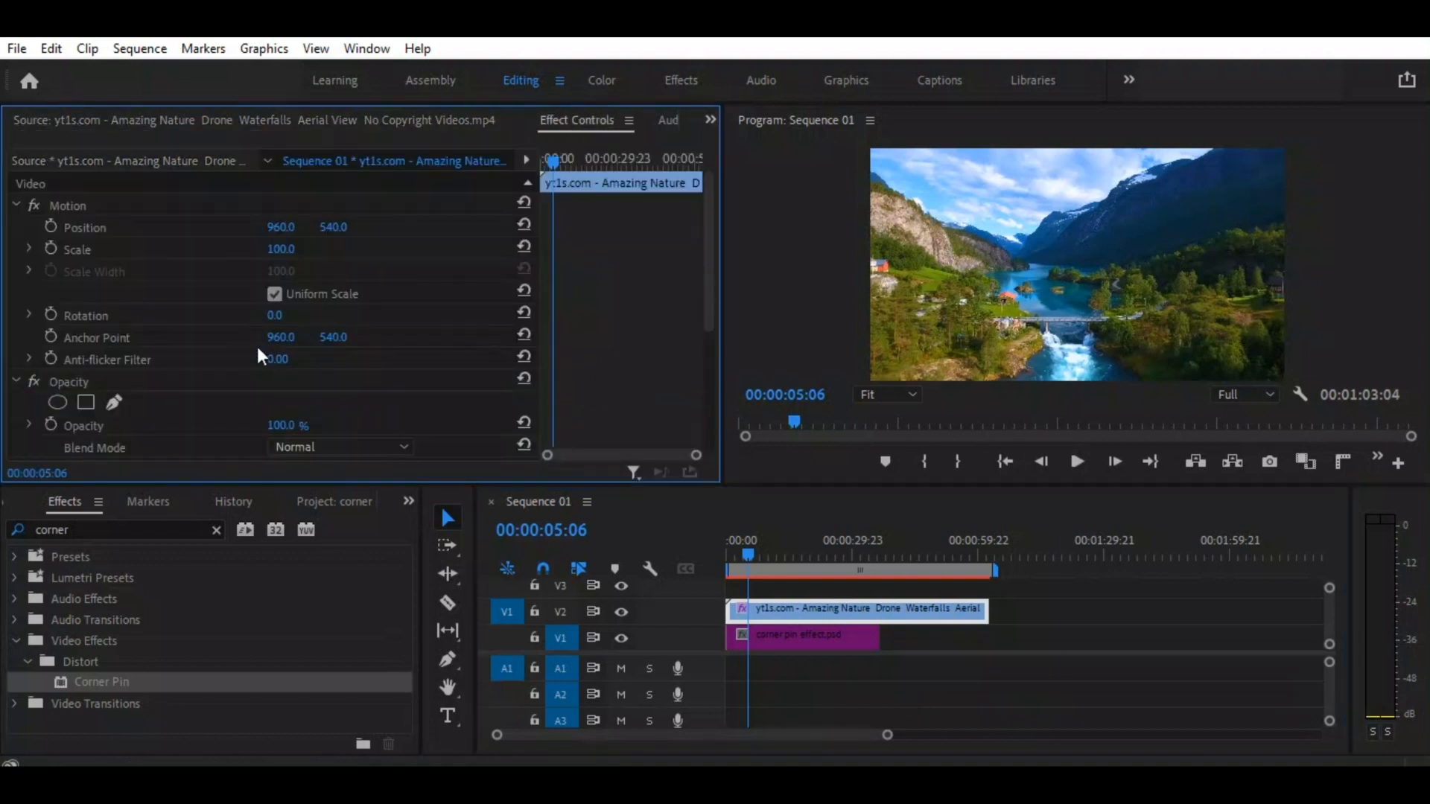
left_click(281, 249)
type("38")
key("Return")
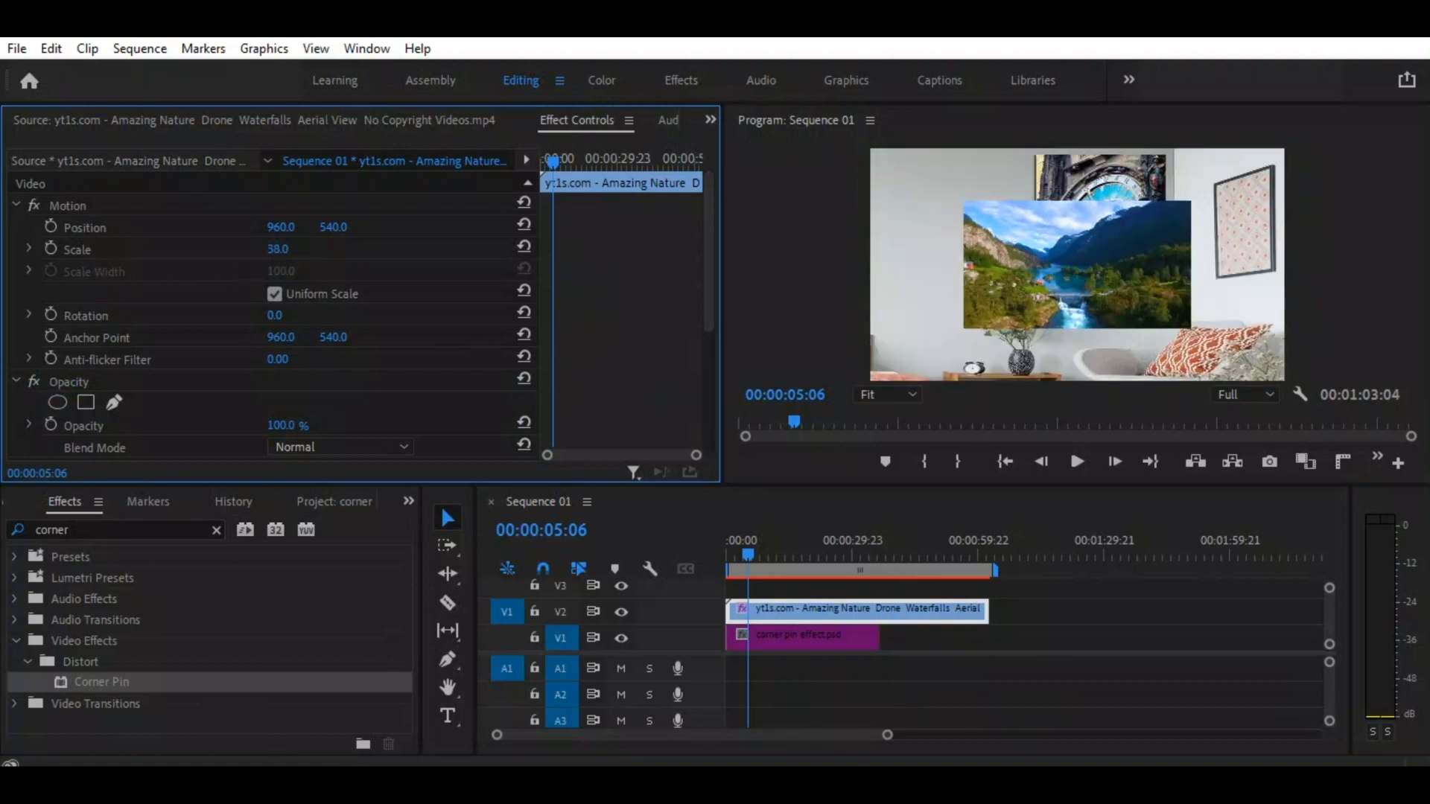
mouse_move(278, 249)
left_mouse_down()
mouse_move(297, 249)
mouse_move(278, 249)
left_mouse_up()
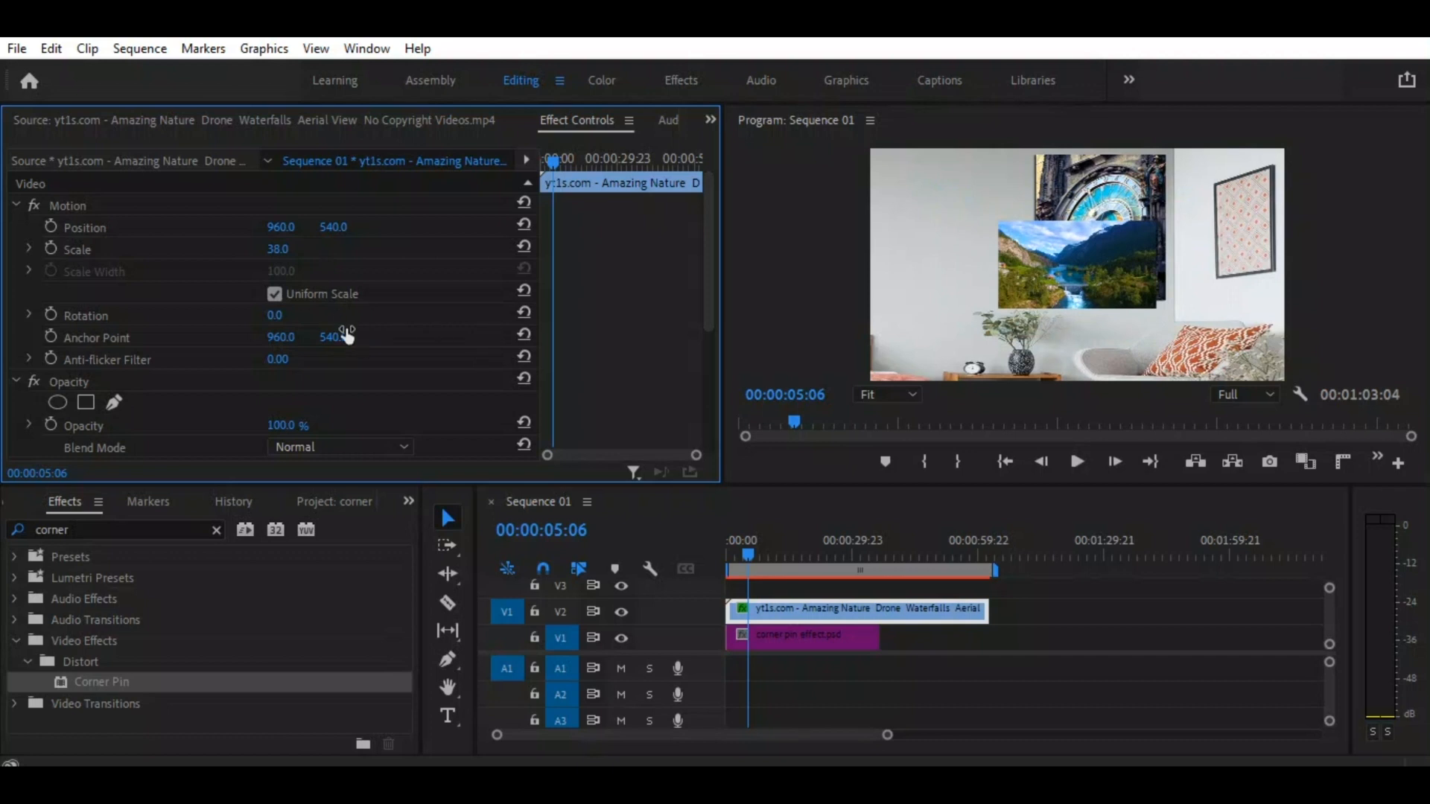
left_click(279, 298)
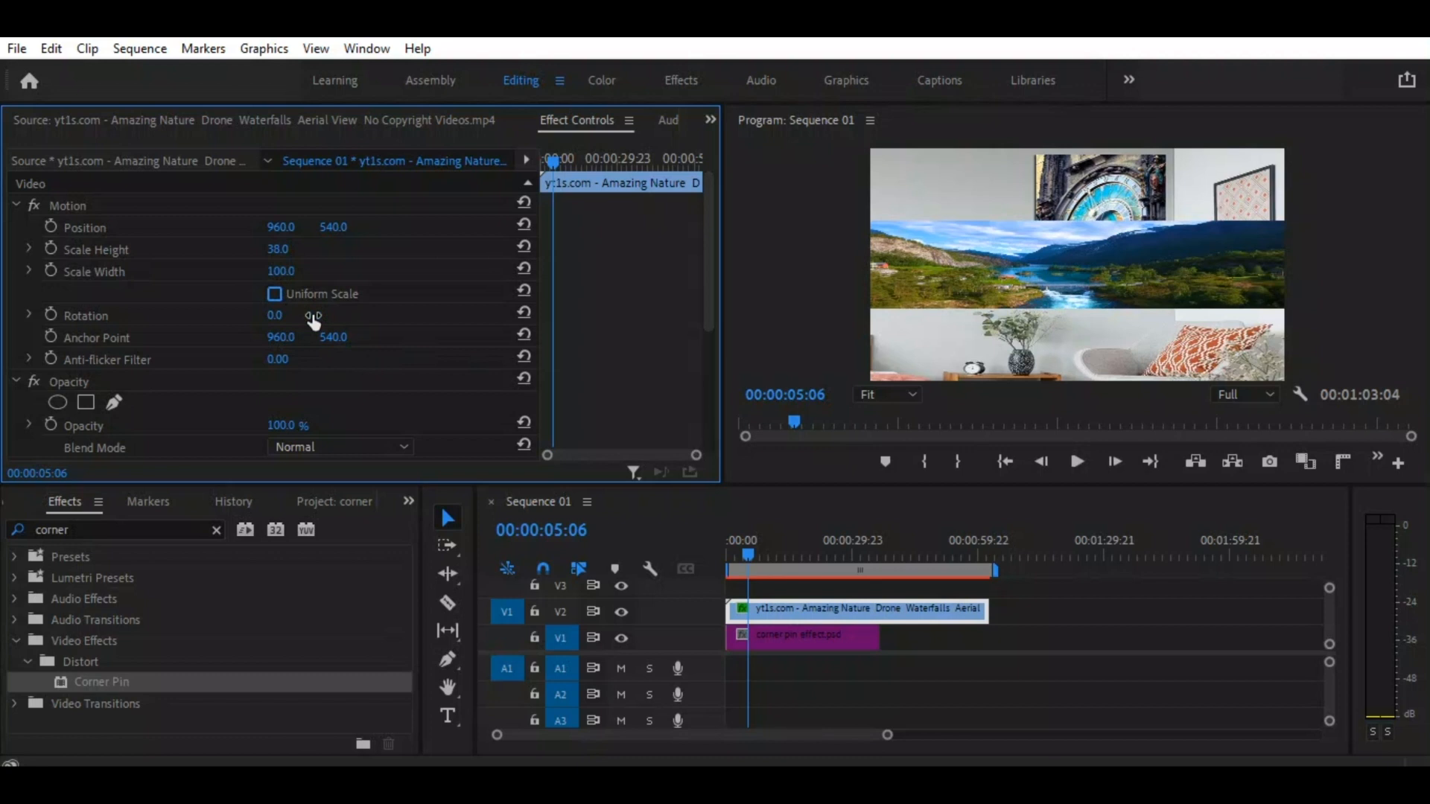
mouse_move(282, 271)
left_mouse_down()
mouse_move(207, 271)
mouse_move(291, 271)
left_mouse_up()
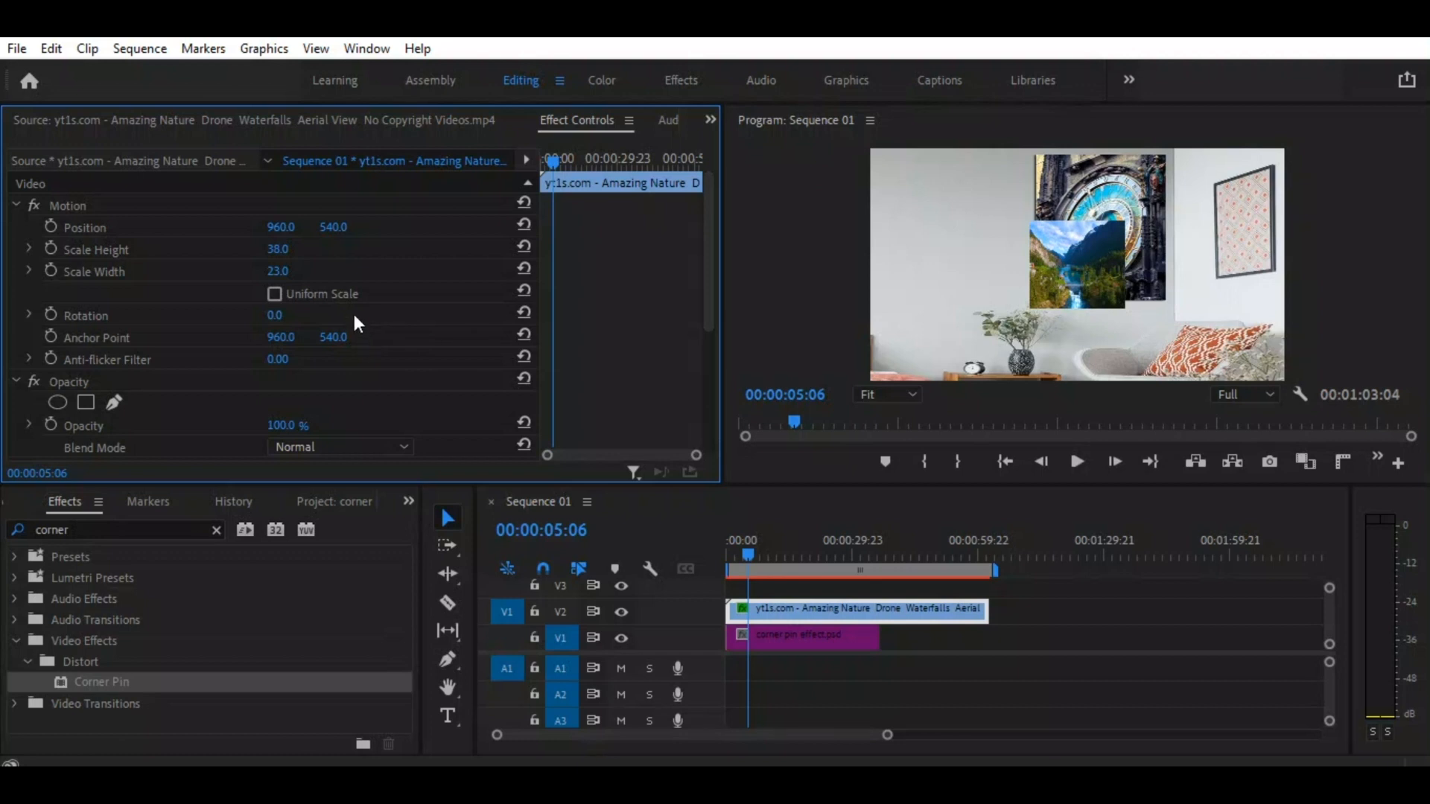
- Move the waterfalls clip over the small picture frame on the wall by setting its position to 1634, 335
left_click(281, 227)
type("890")
key("Return")
left_click(281, 227)
type("1063")
key("Return")
left_click_drag(283, 227, 709, 228)
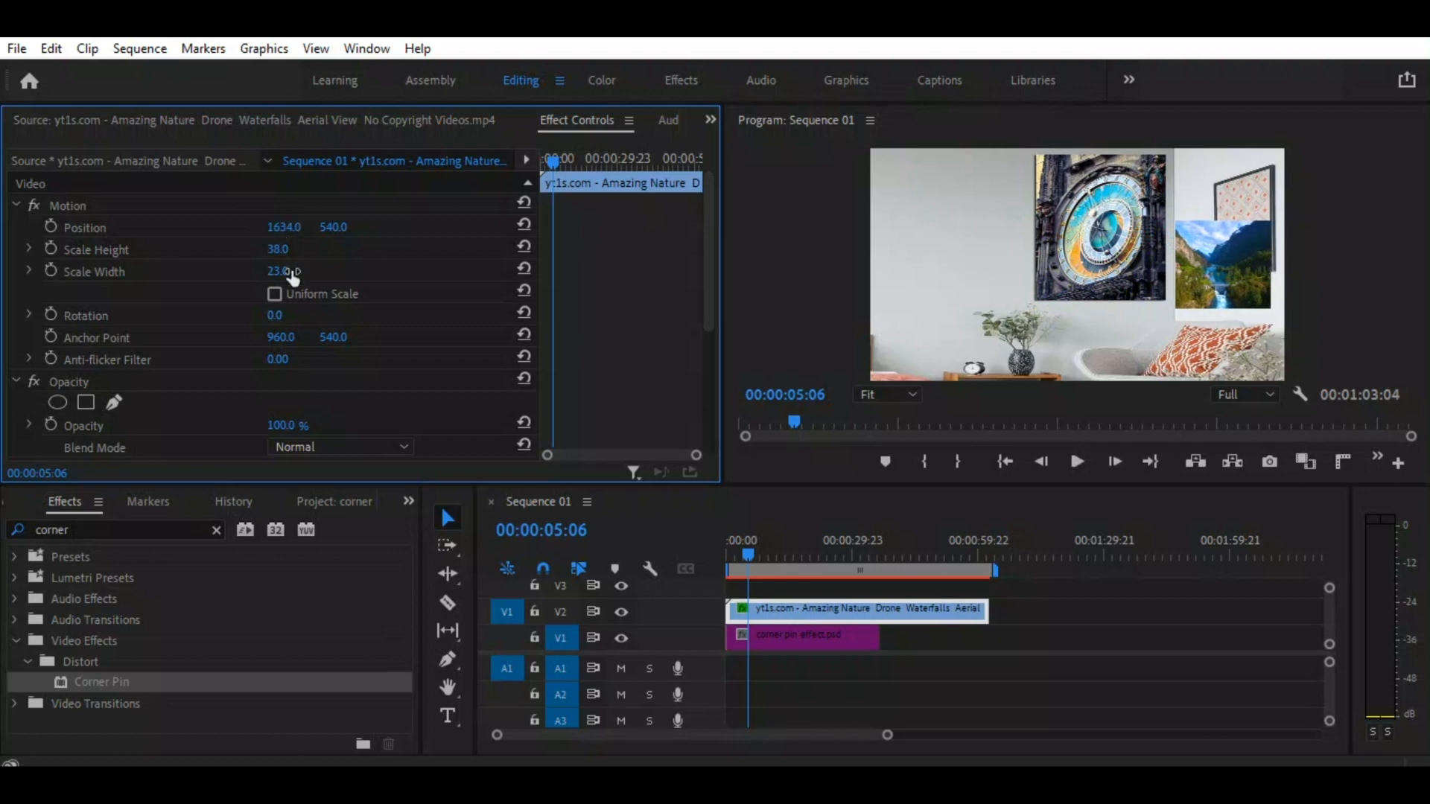
mouse_move(333, 236)
left_mouse_down()
mouse_move(187, 236)
mouse_move(344, 230)
left_mouse_up()
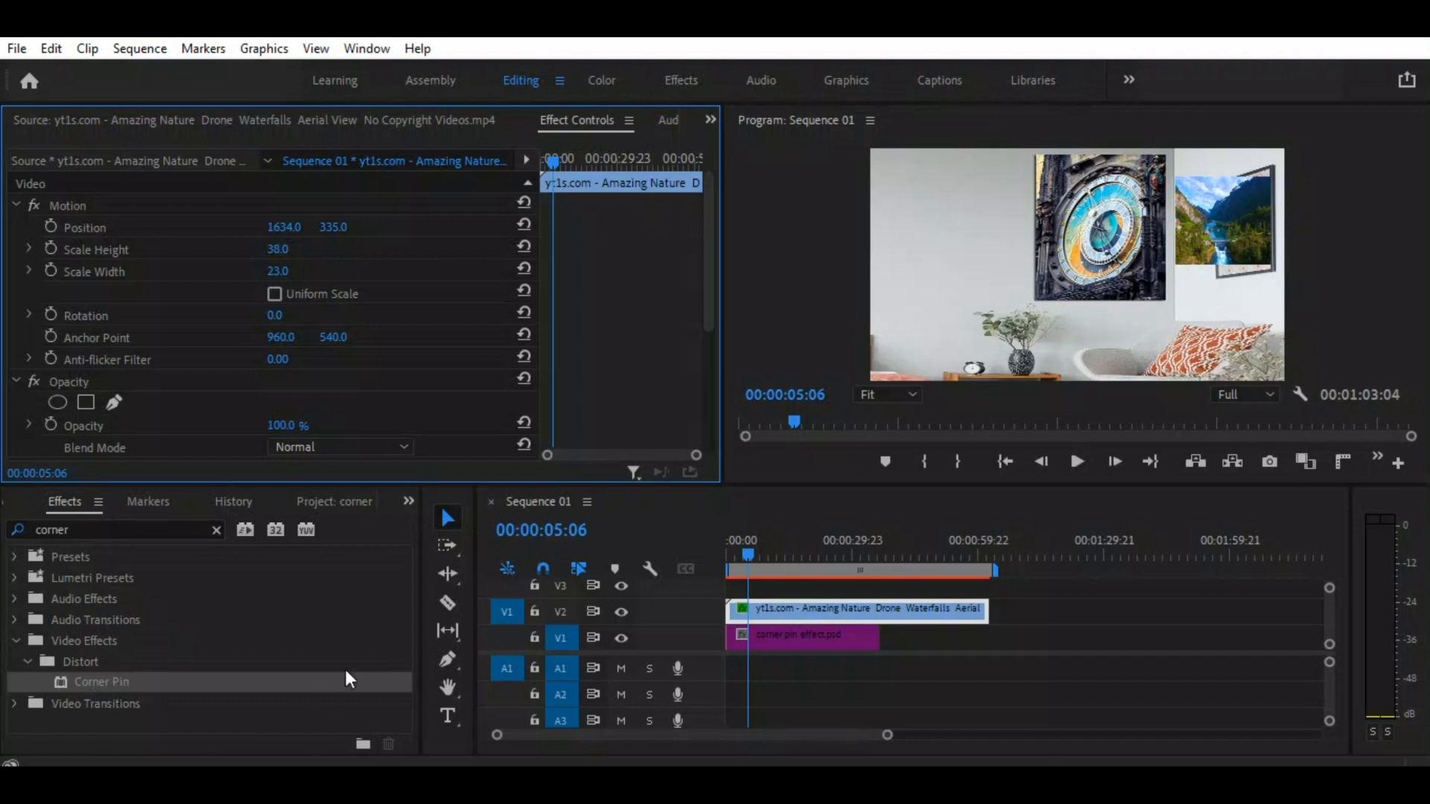
left_click(409, 501)
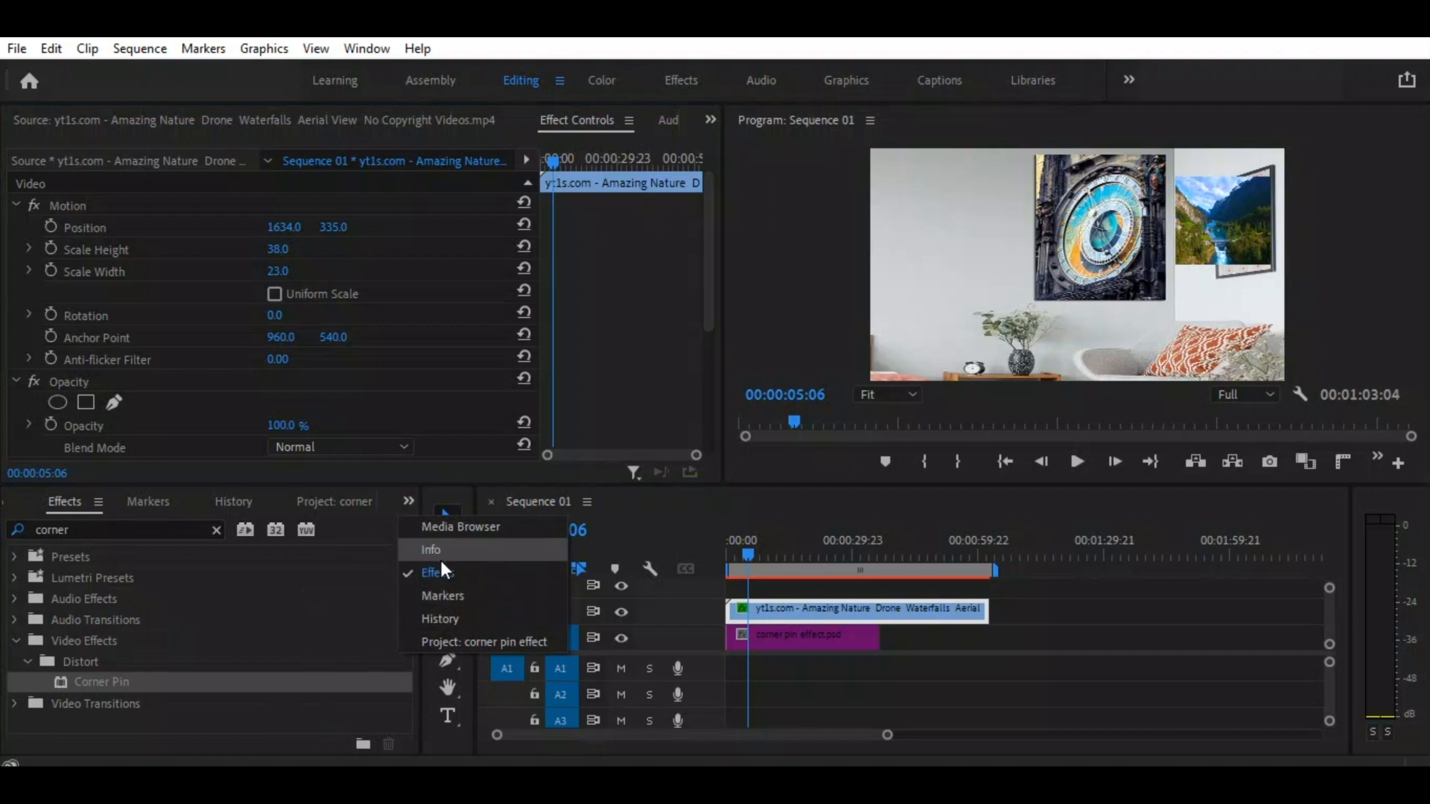
left_click(448, 642)
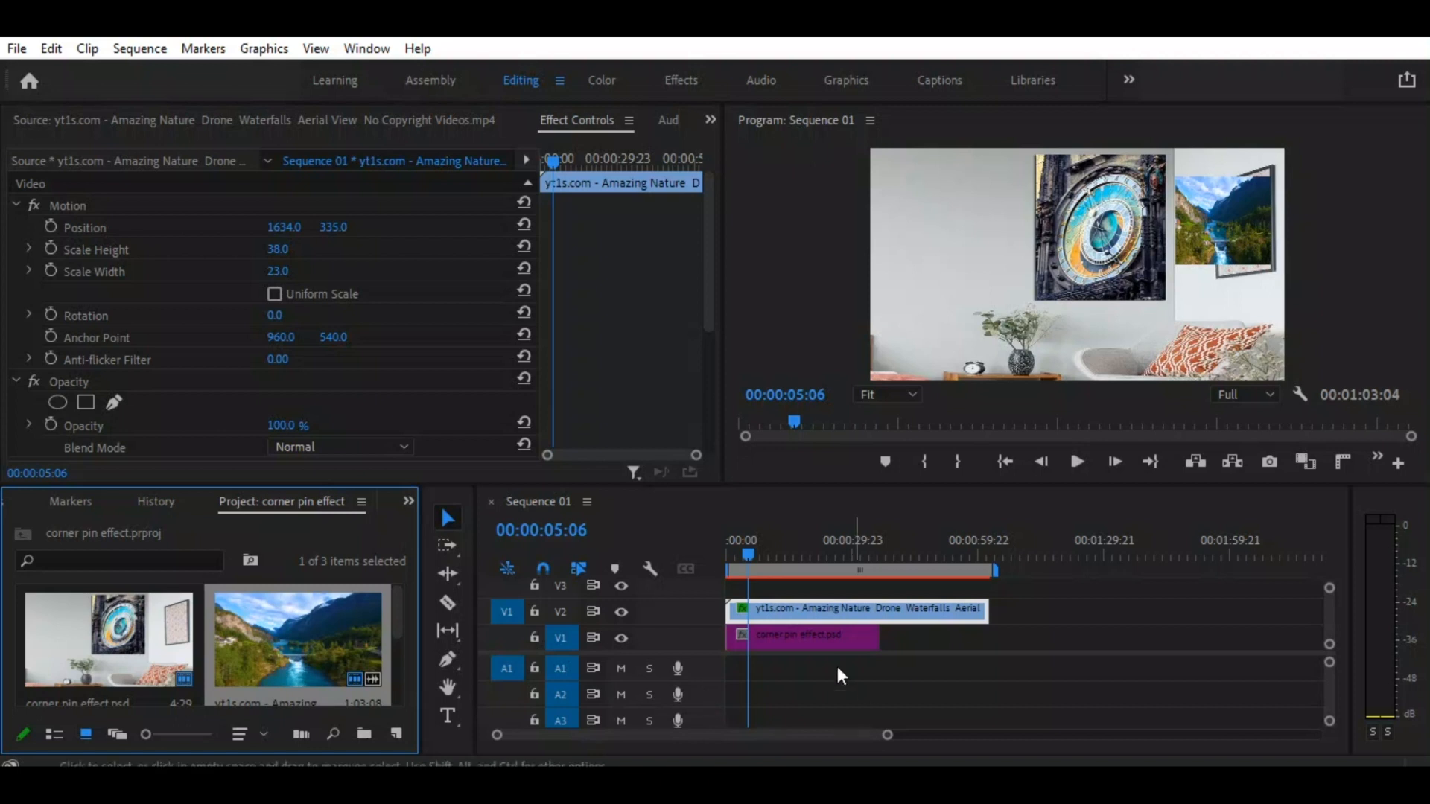
left_click(408, 501)
left_click(436, 573)
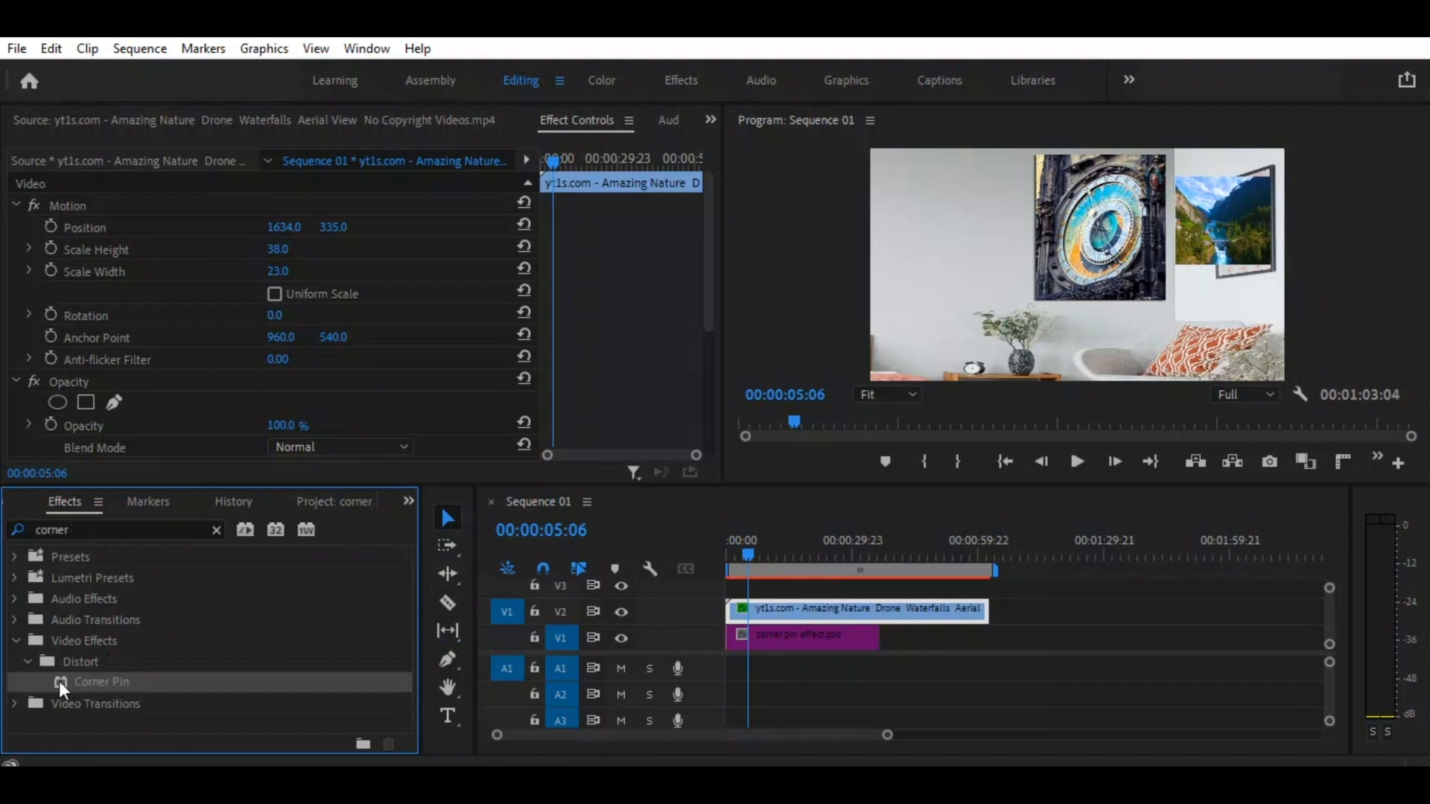
- Apply the Corner Pin effect to the waterfalls clip on V2 and display its corner handles in the preview
left_click_drag(60, 681, 797, 606)
left_click_drag(712, 222, 709, 404)
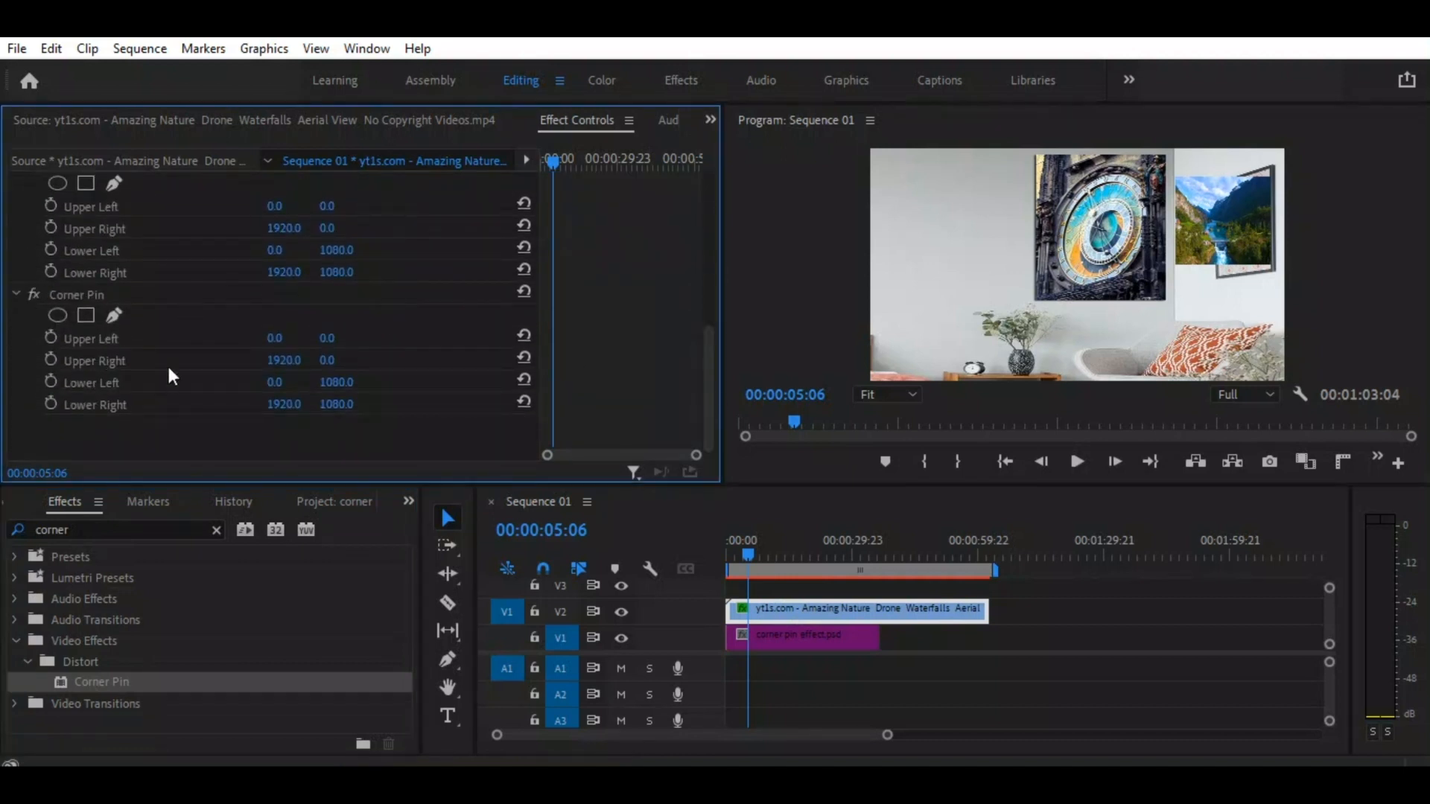
left_click(68, 295)
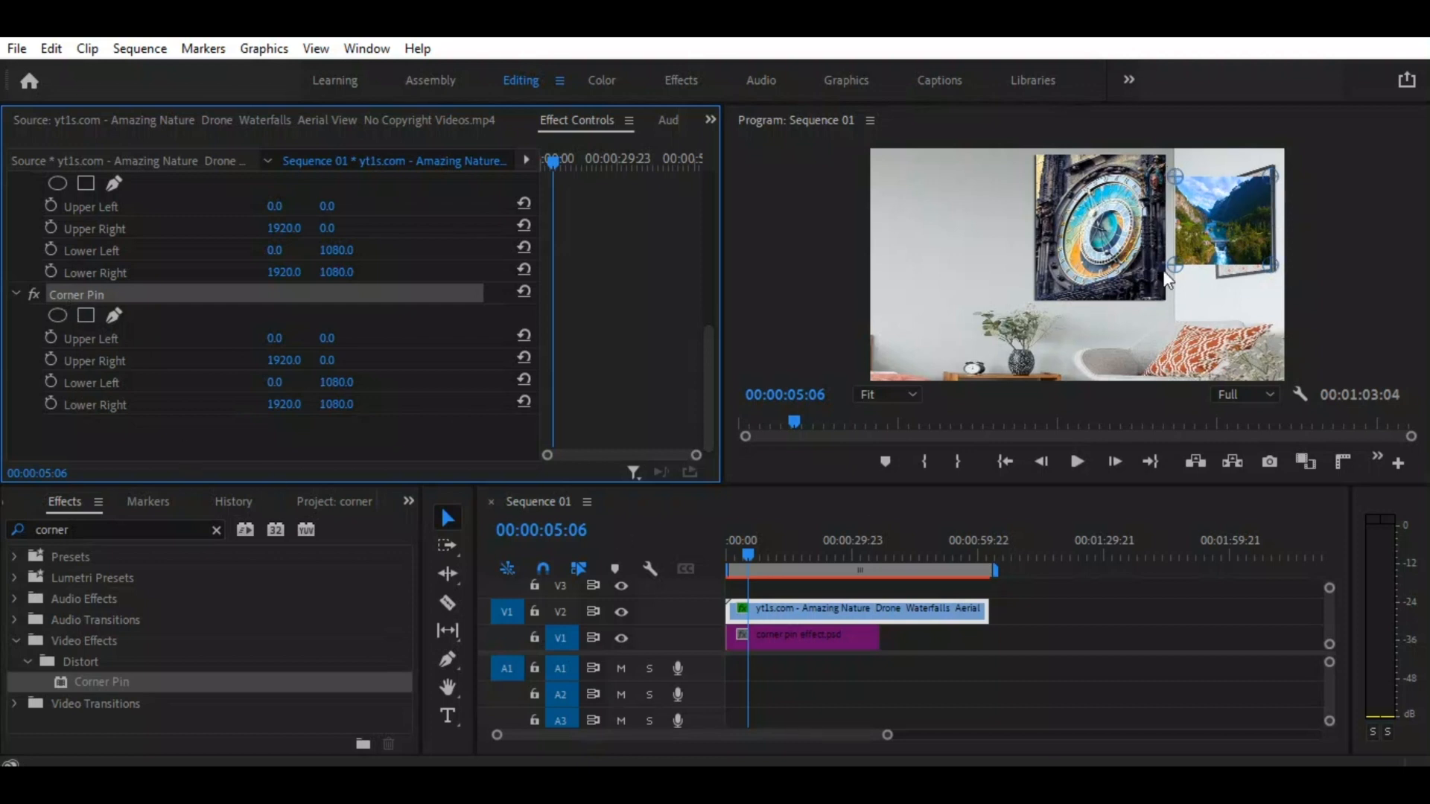
- At 50% preview zoom, pin the clip's upper corners to the small wall frame, upper right about 1882, -100 and upper left about 786, 122
left_click(913, 394)
left_click(897, 490)
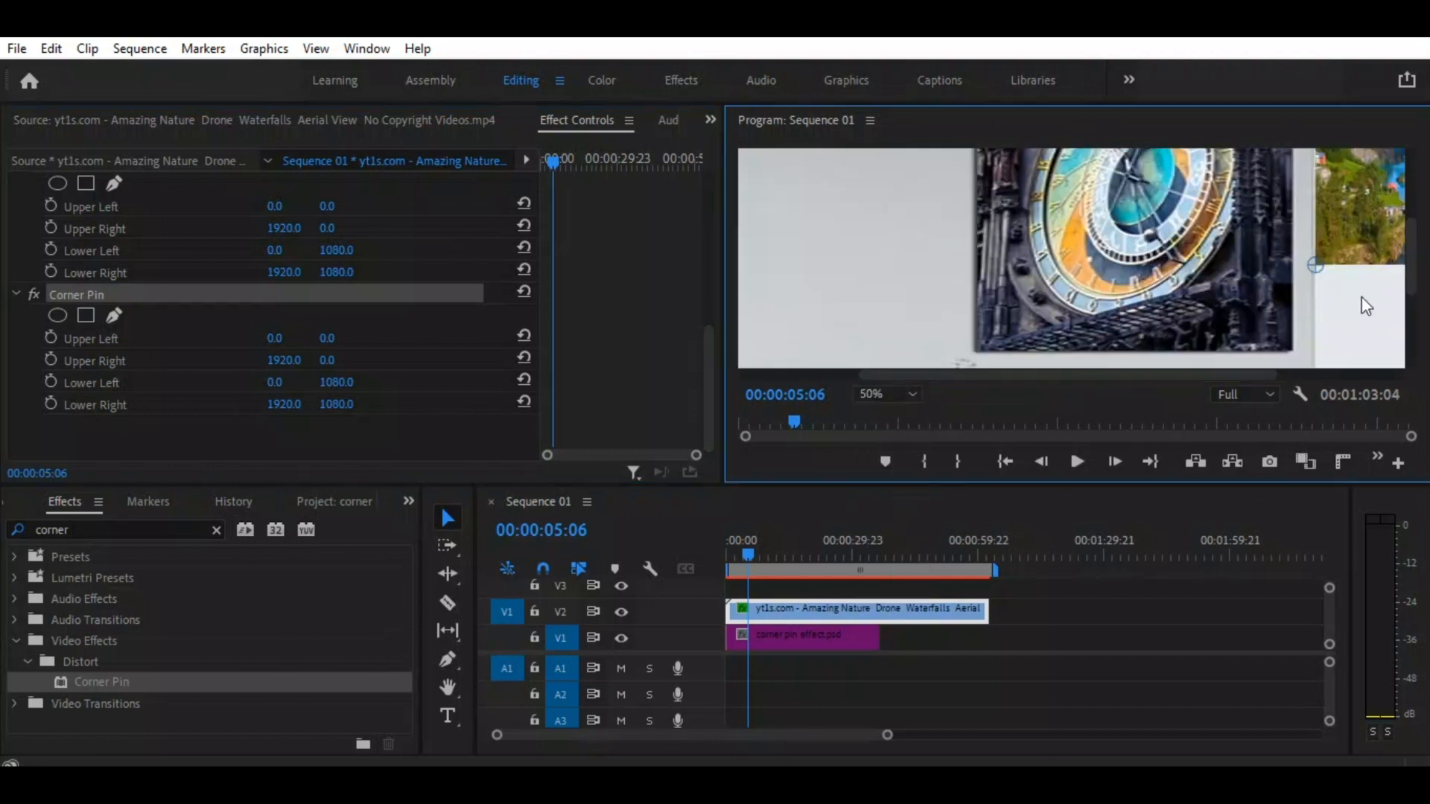
left_click_drag(1408, 258, 1422, 181)
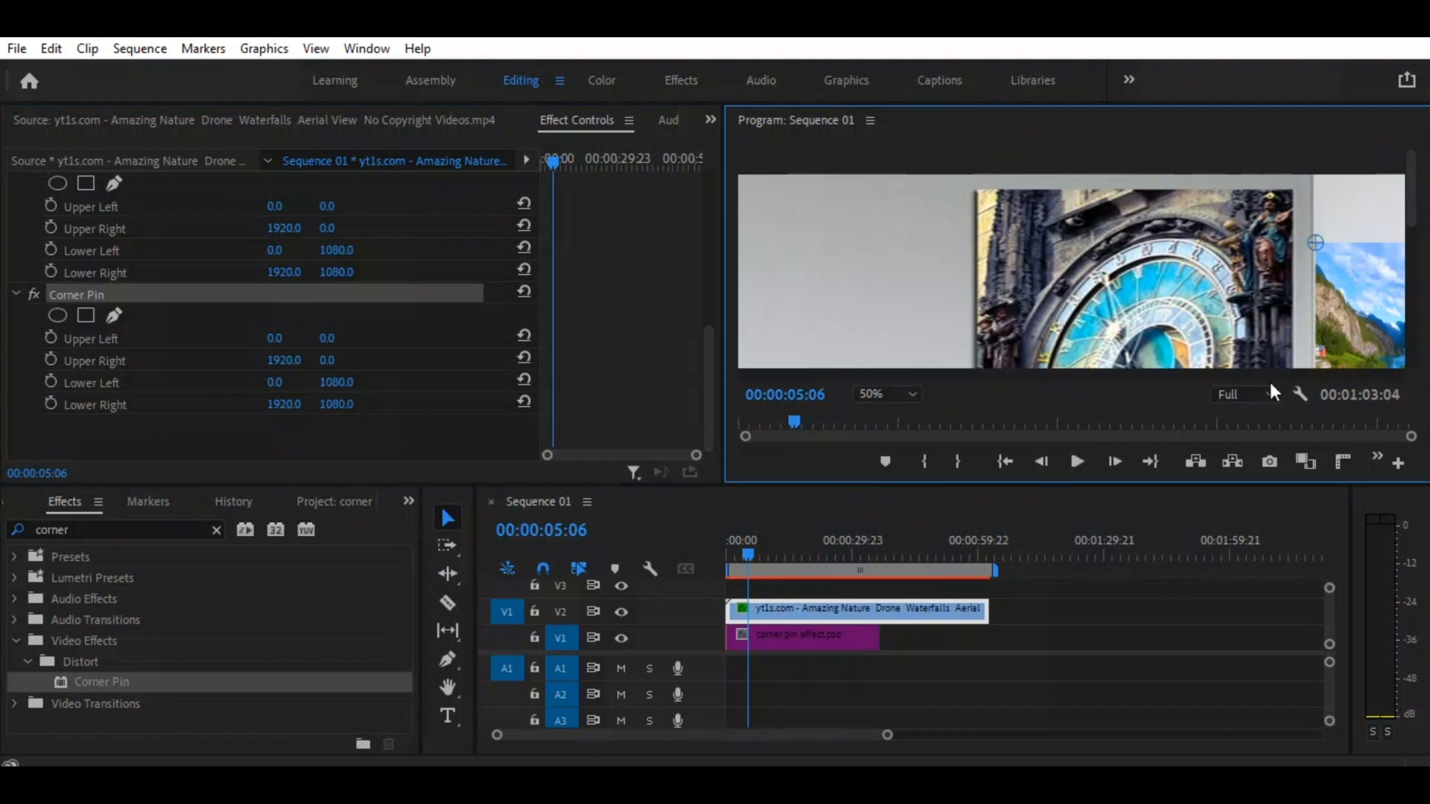
left_click_drag(1103, 373, 1146, 365)
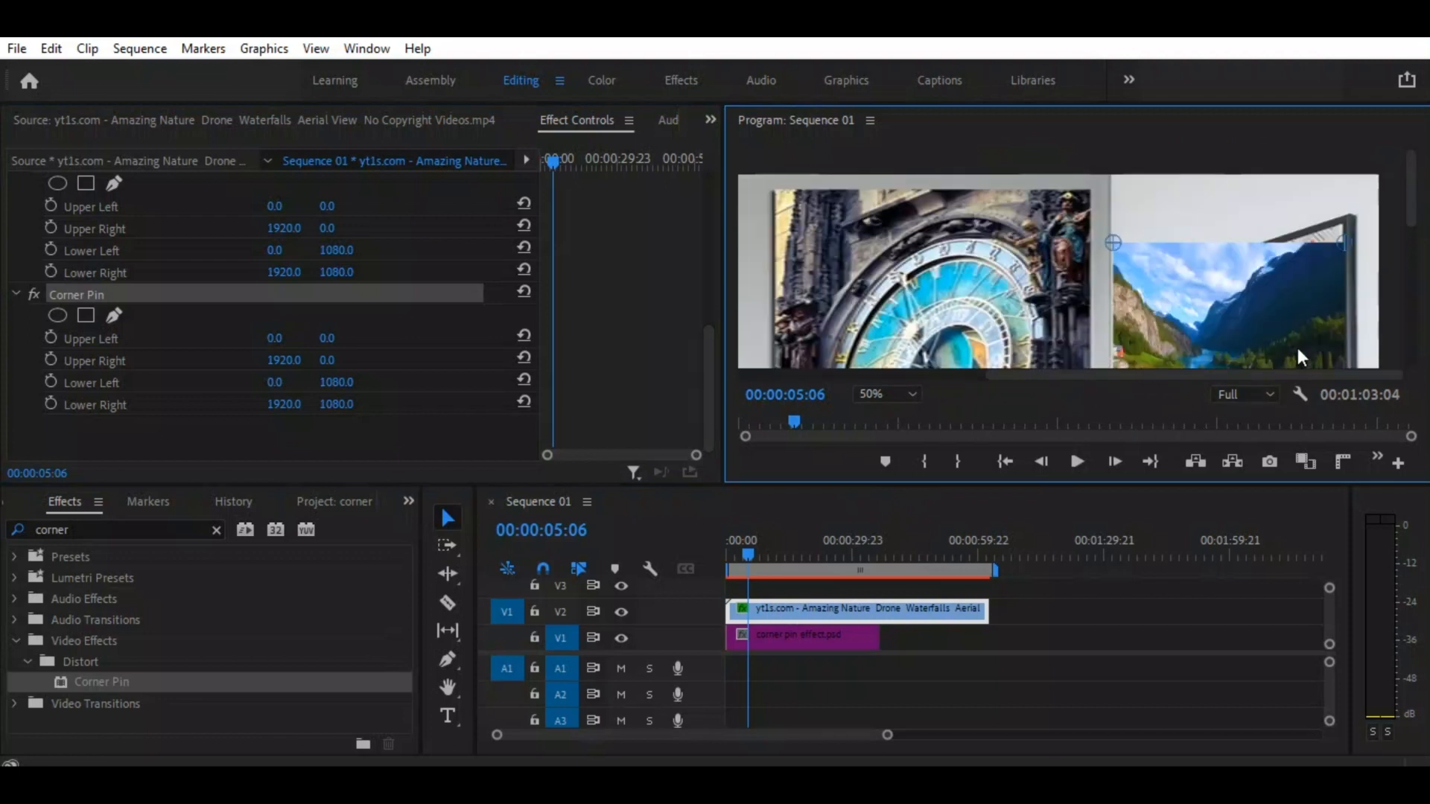
left_click_drag(1345, 241, 1340, 222)
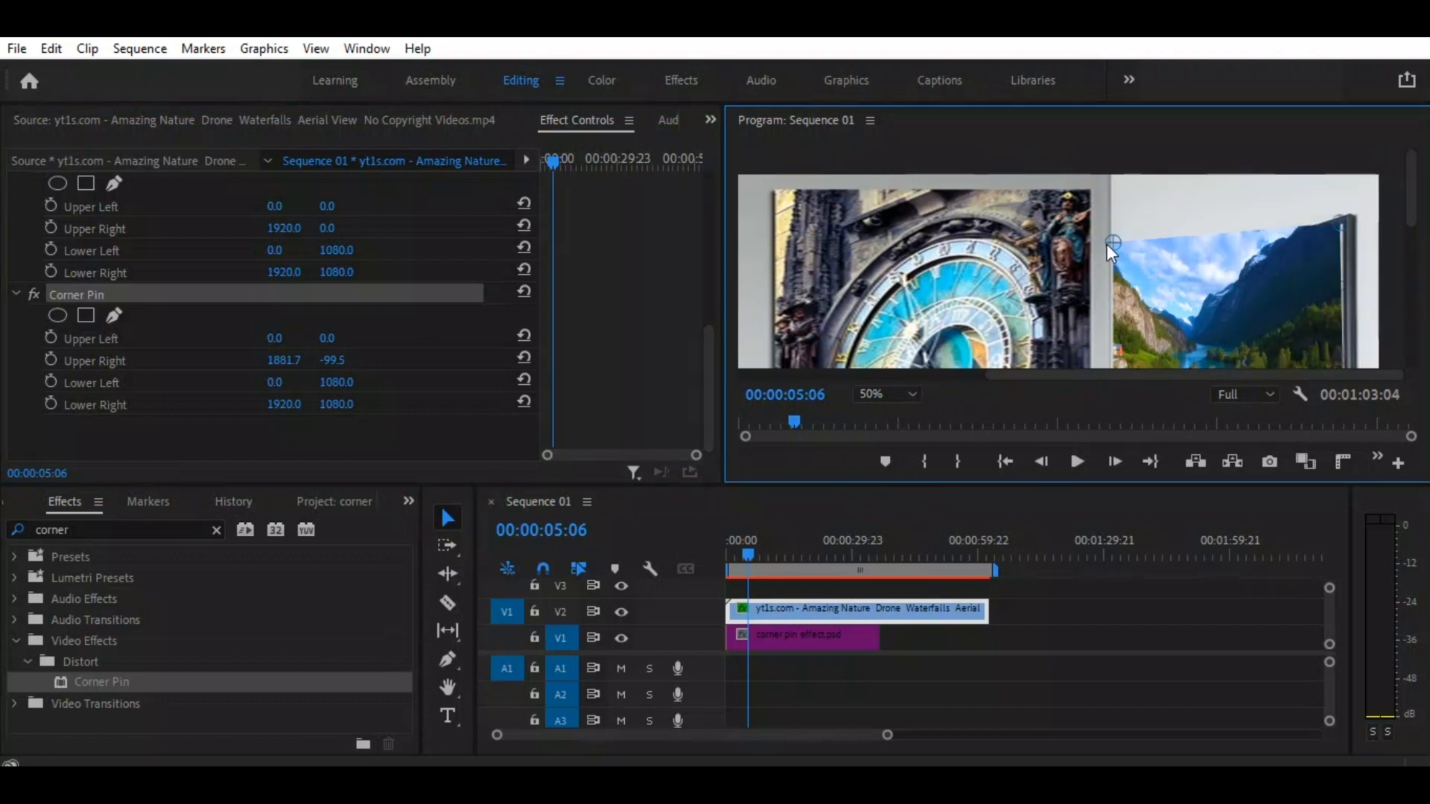
left_click_drag(1114, 242, 1210, 267)
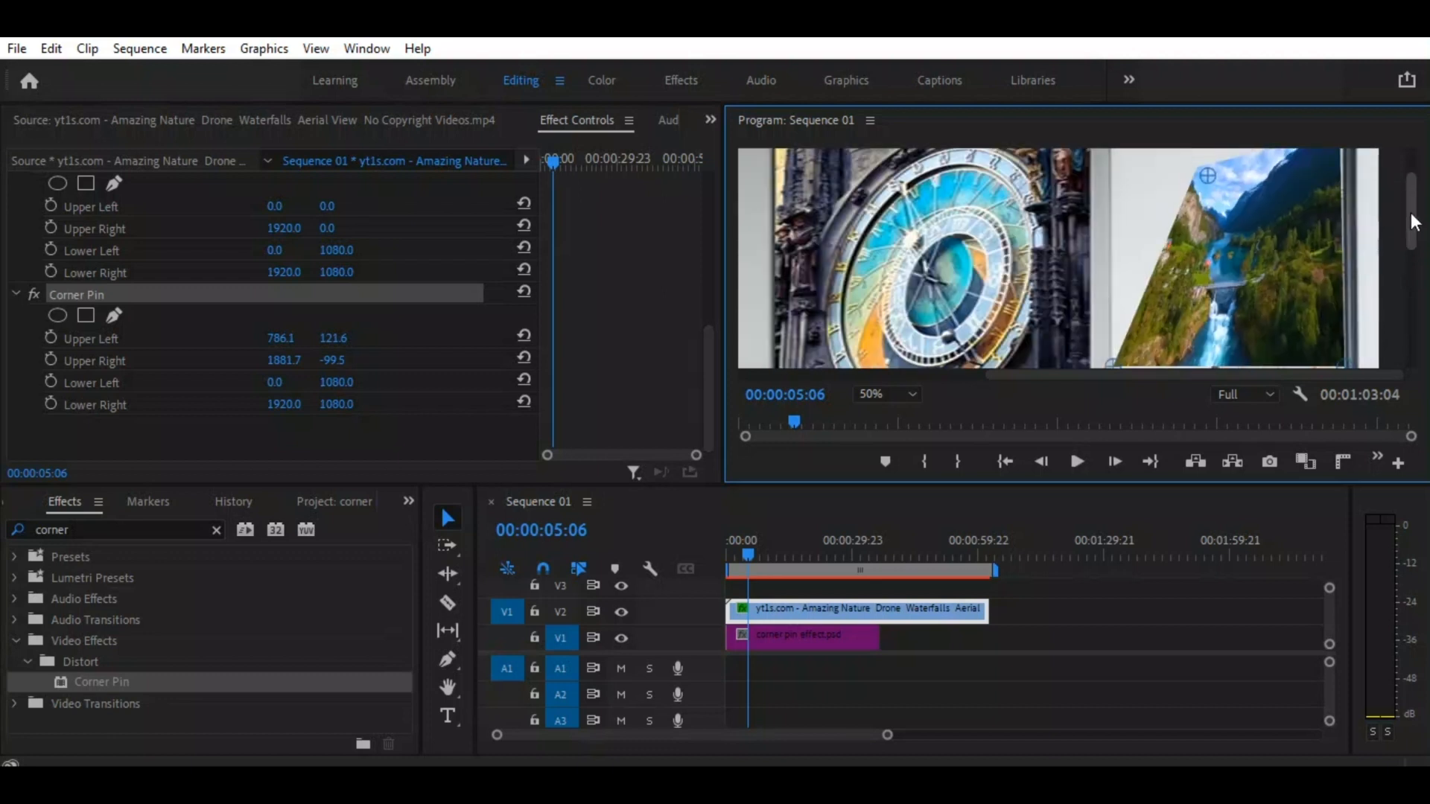
- Pin the clip's lower corners to the frame, lower left about 864, 1222 and lower right about 1951, 1132
left_click_drag(1410, 255, 1411, 261)
left_click_drag(1115, 262, 1214, 285)
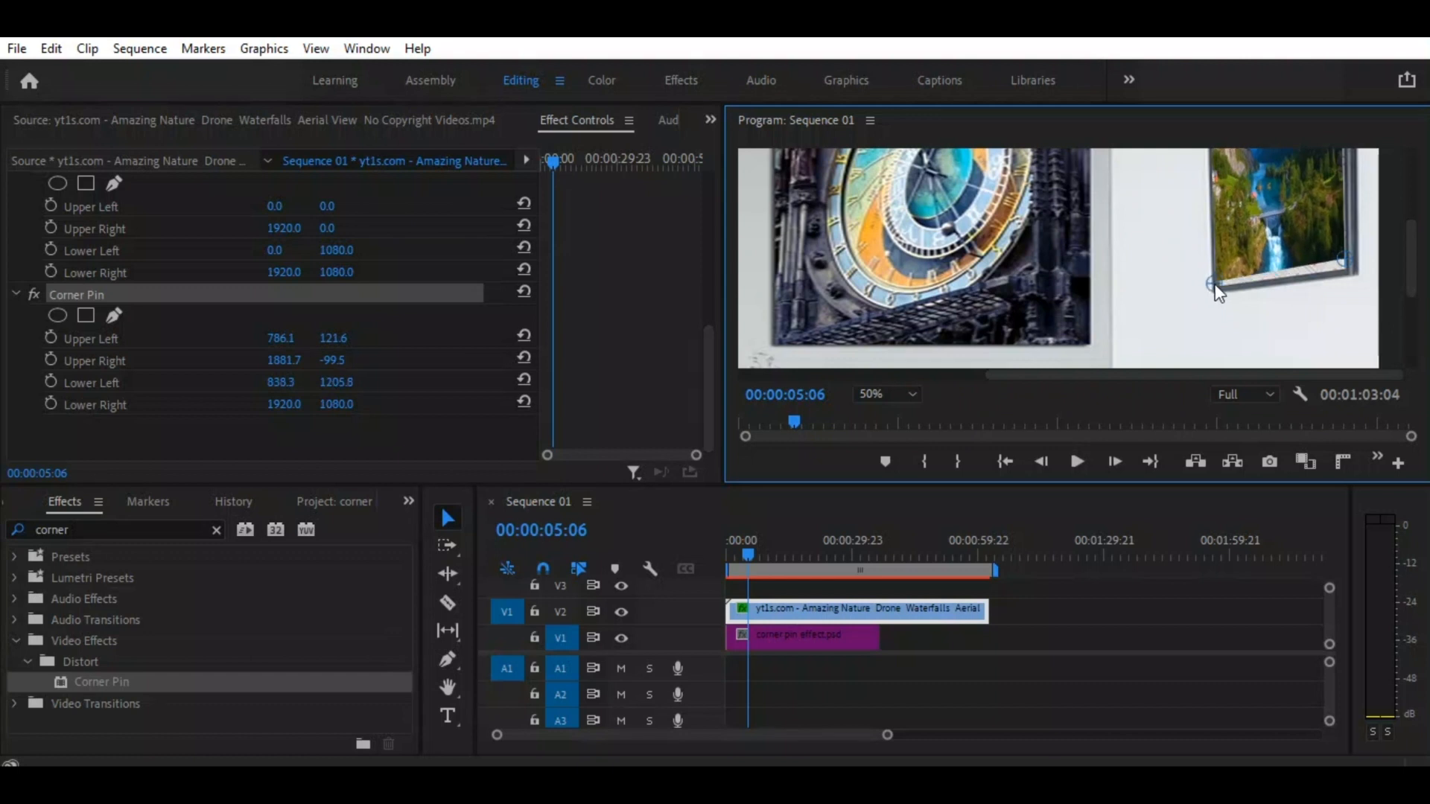
left_click_drag(1216, 286, 1218, 284)
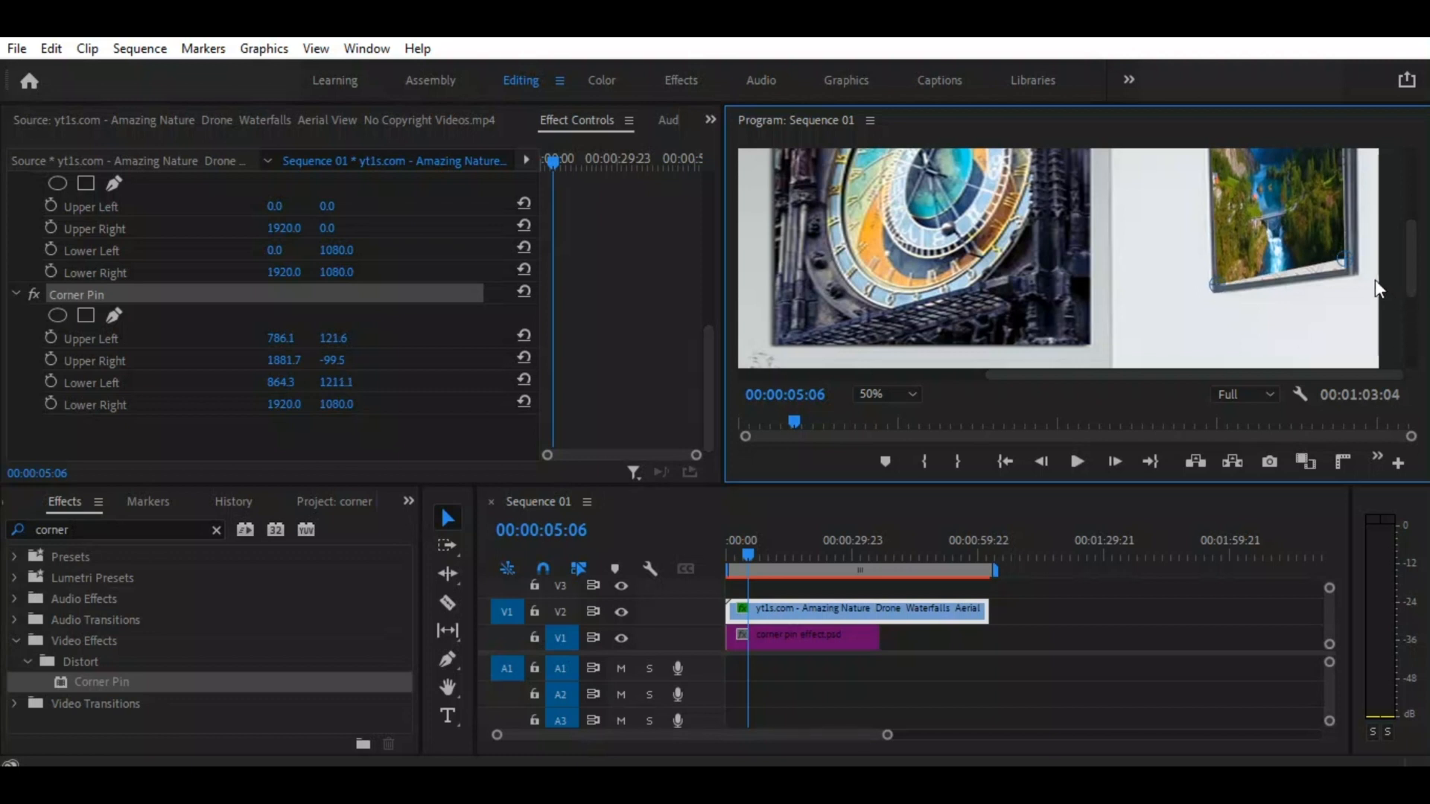
left_click_drag(1351, 266, 1346, 271)
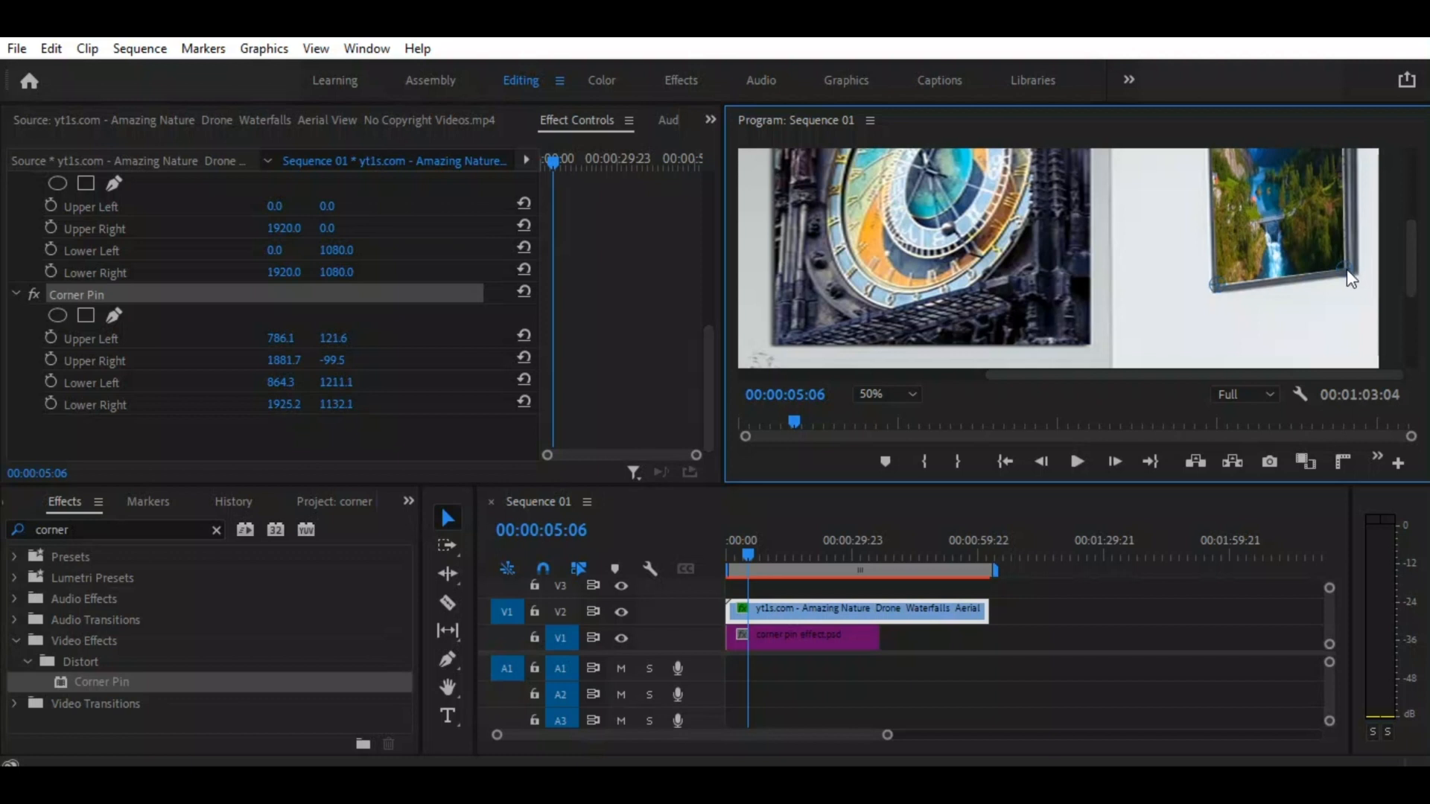
left_click_drag(1351, 279, 1354, 280)
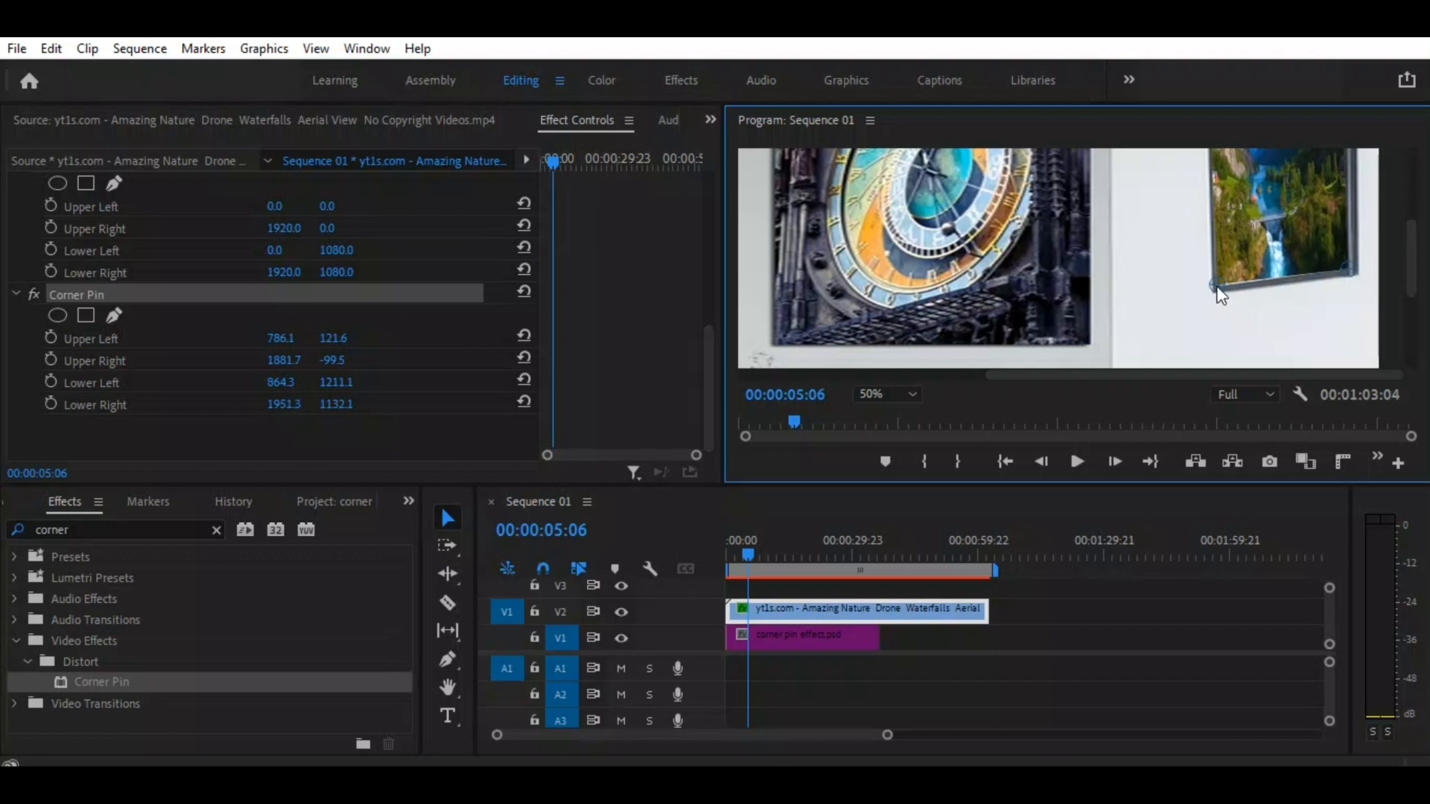
left_click_drag(1217, 286, 1218, 289)
- Refine the corner pins to the frame's inner edge: upper right about 1908, -100, upper left about 830, 116, lower left about 882, 1216
left_click_drag(1409, 265, 1343, 182)
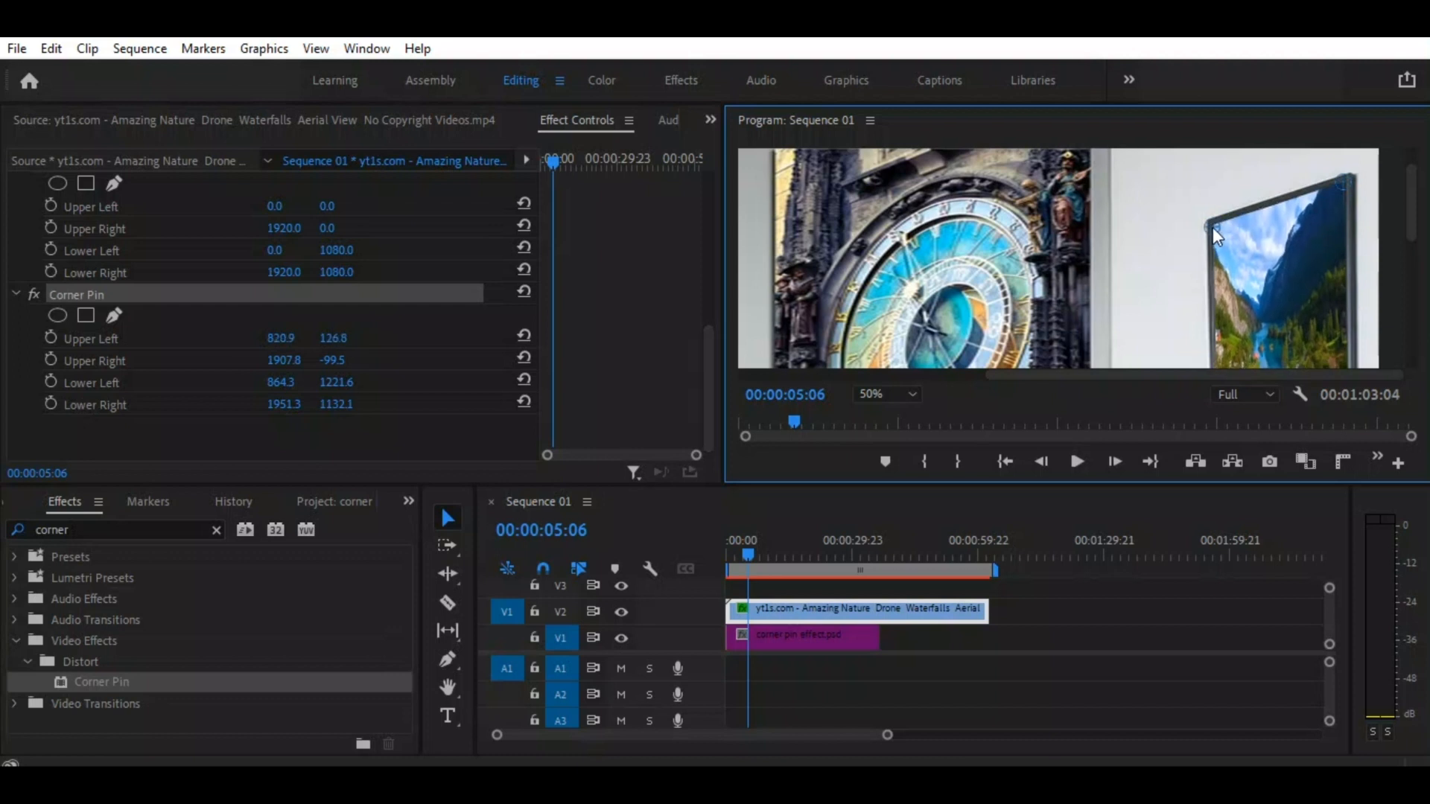
left_click_drag(1213, 227, 1216, 231)
left_click_drag(1412, 210, 1407, 240)
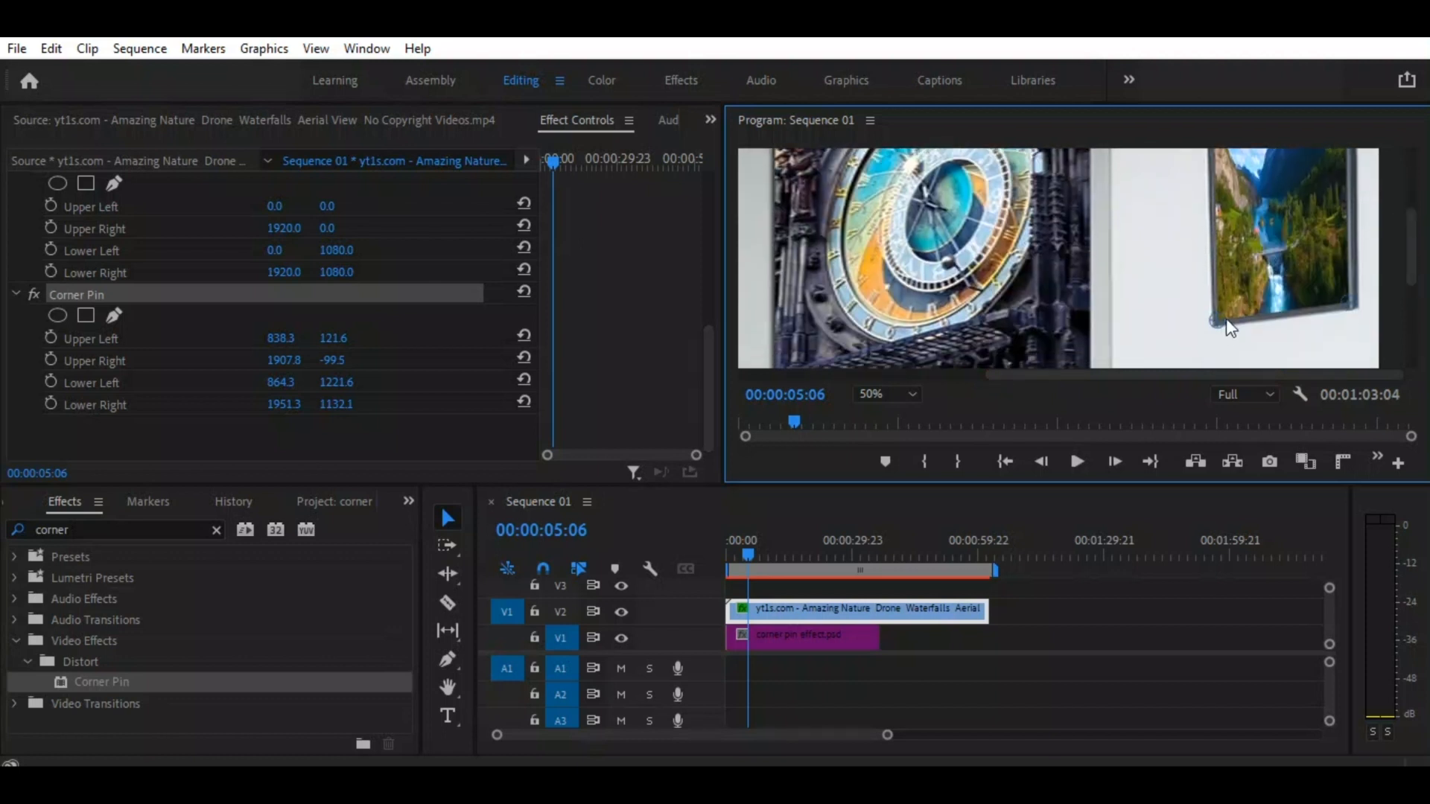
left_click_drag(1219, 329, 1219, 321)
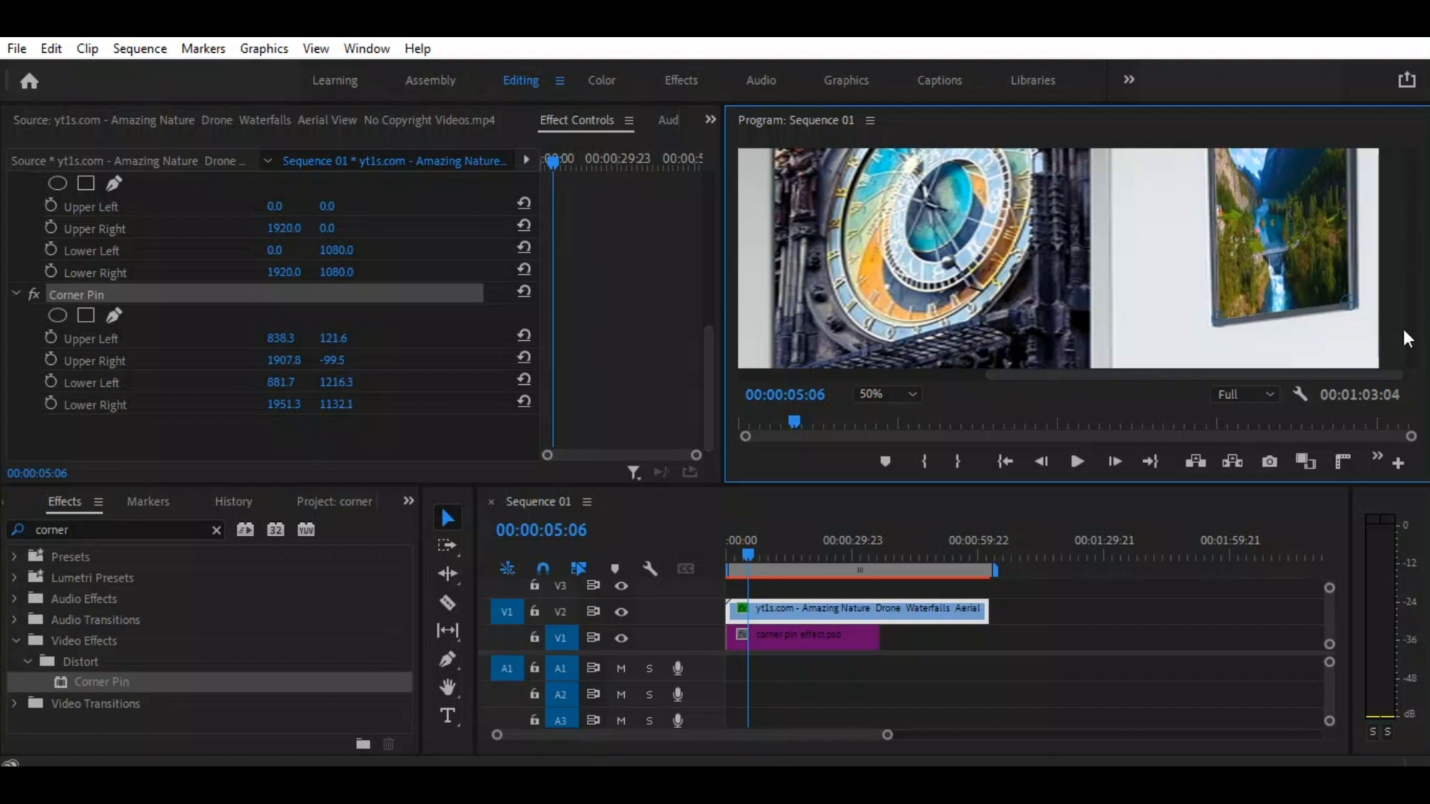
left_click_drag(1412, 263, 1411, 246)
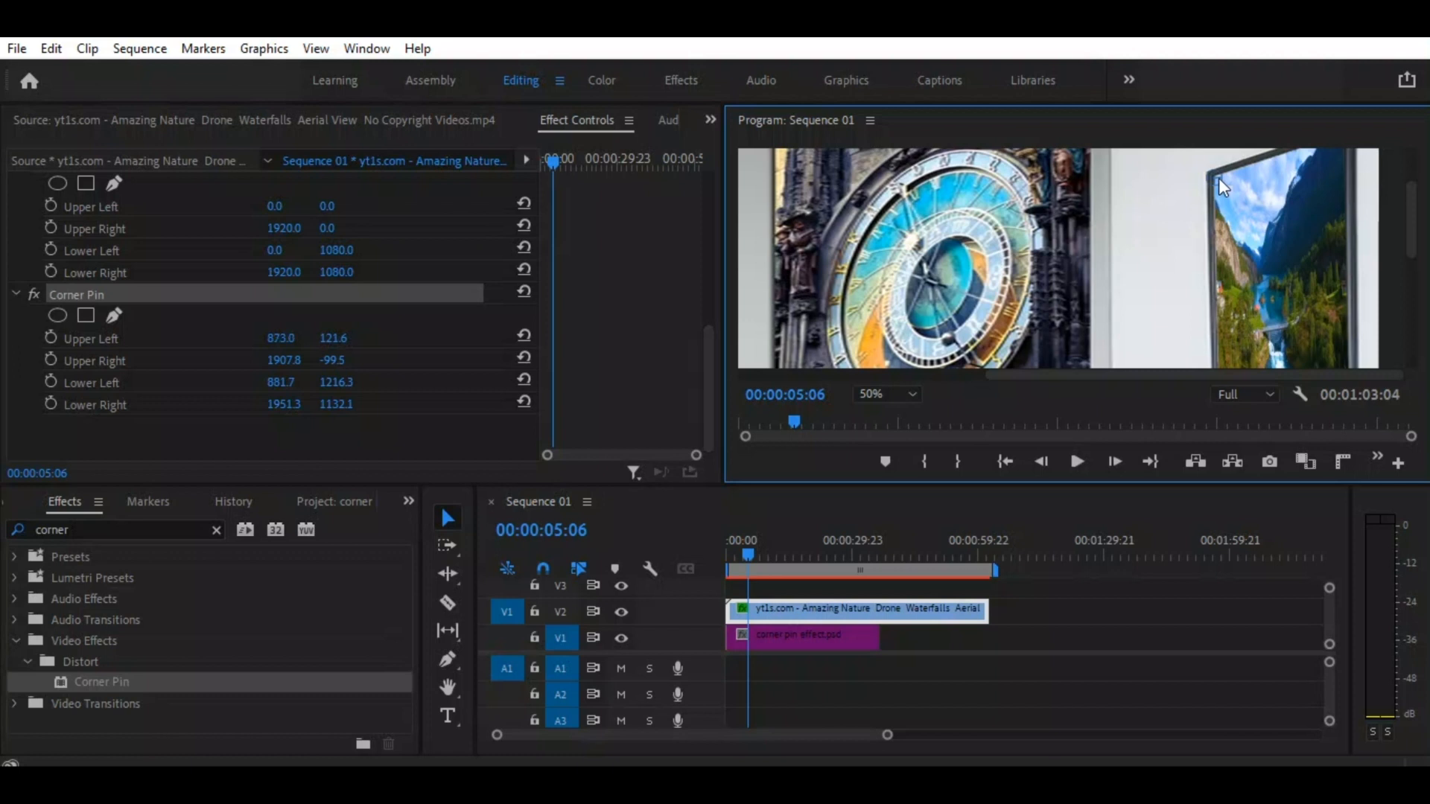
left_click_drag(1217, 176, 1213, 176)
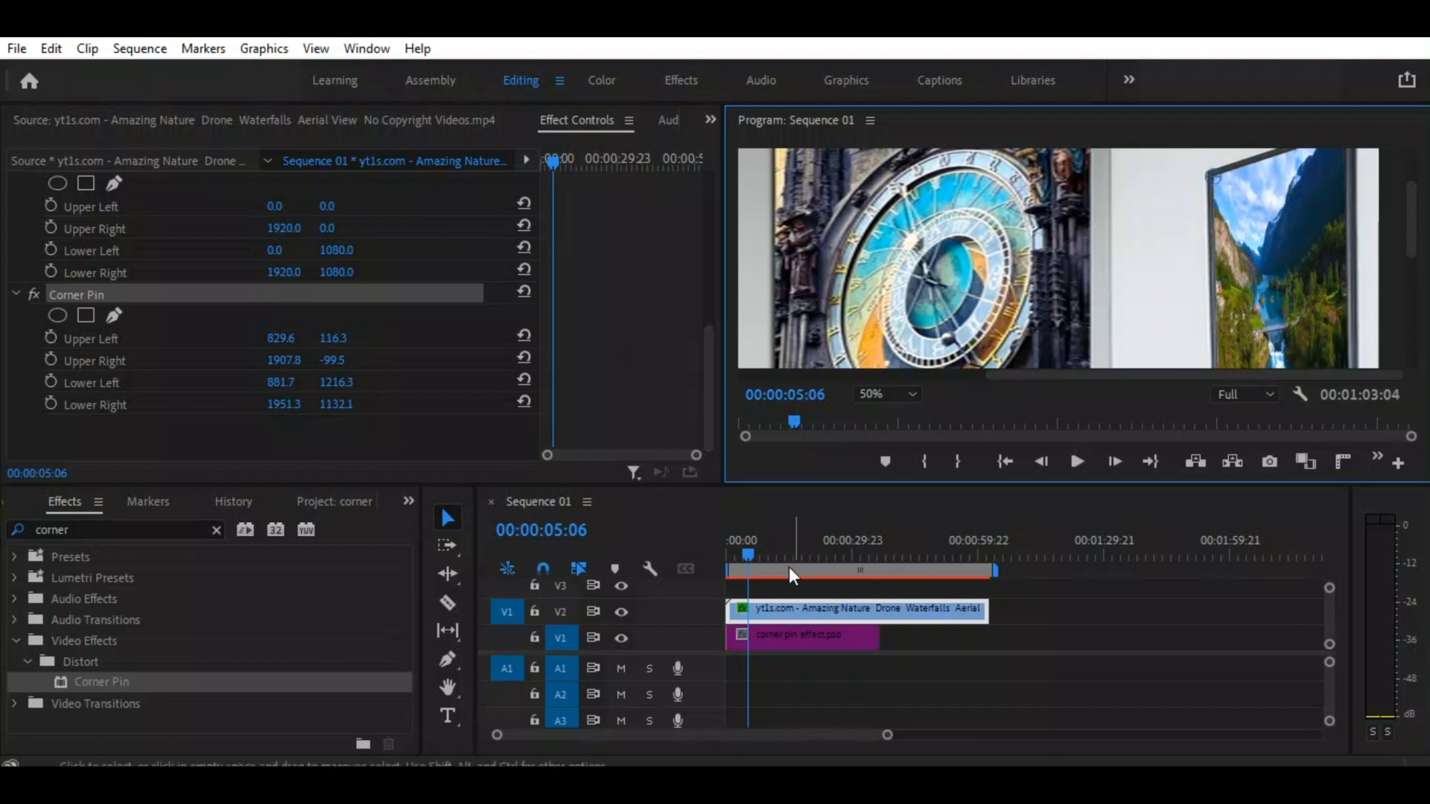
- Fit the whole frame in the Program monitor and play the sequence from the start to review the pinned video
left_click(748, 554)
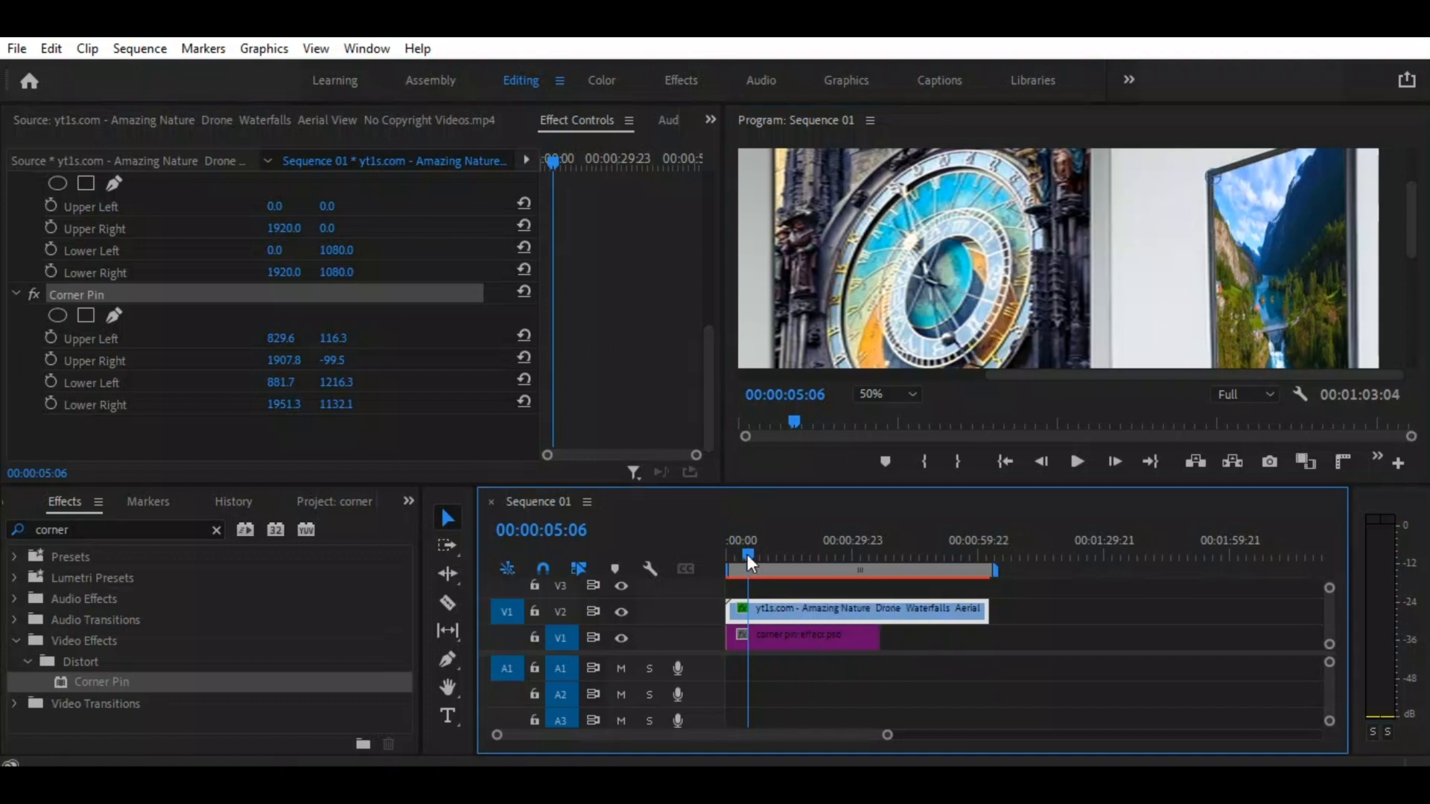
left_click(912, 395)
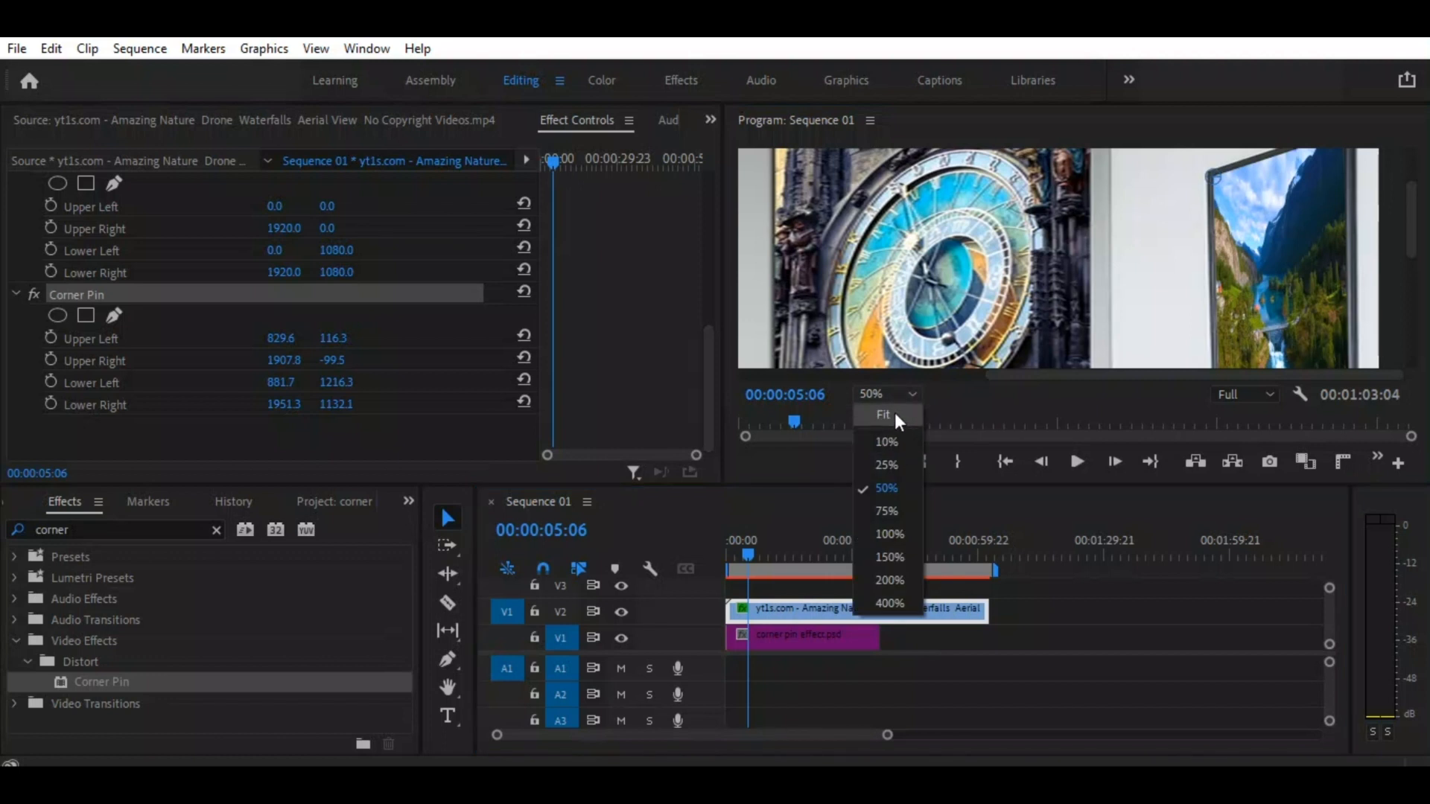
left_click(893, 413)
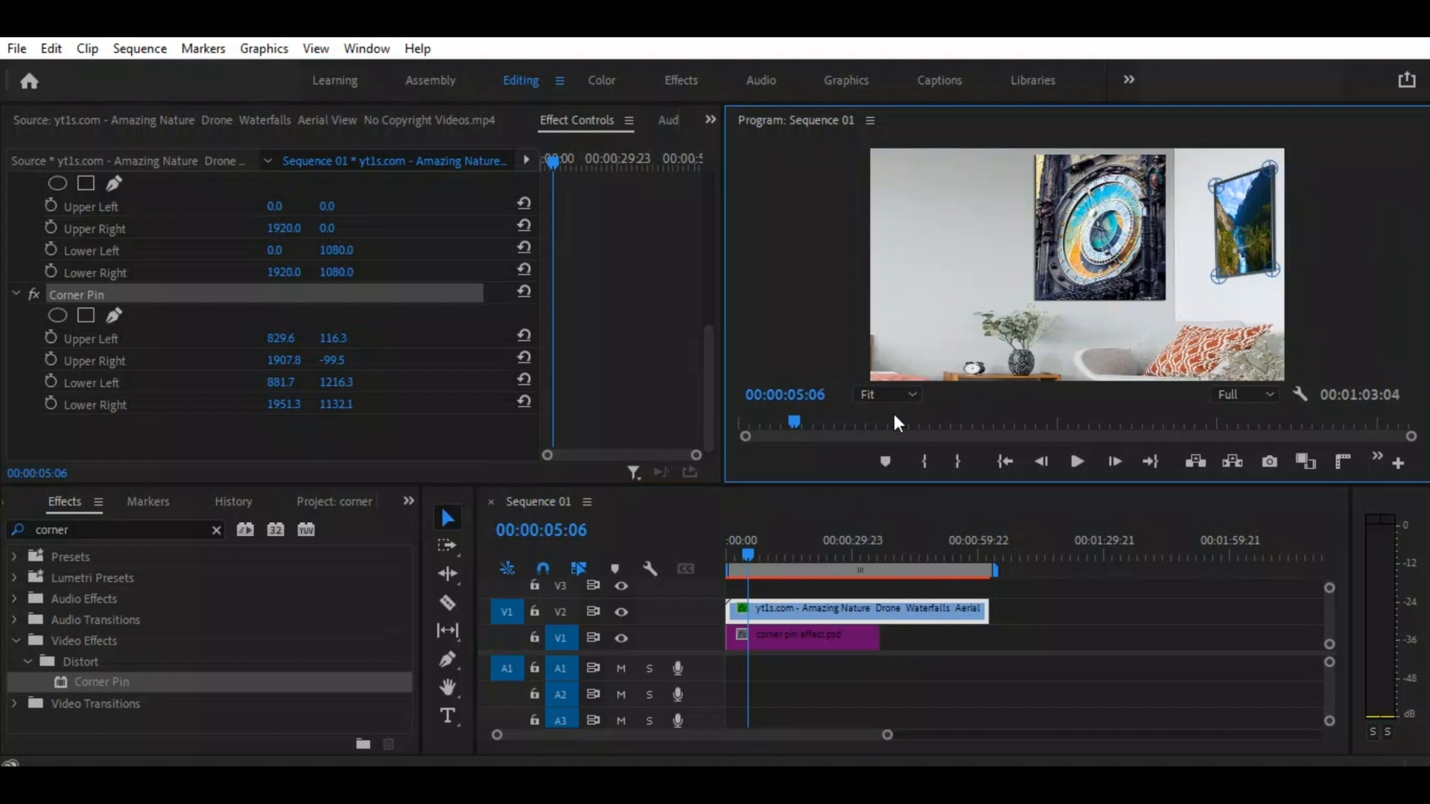
left_click_drag(748, 551, 717, 547)
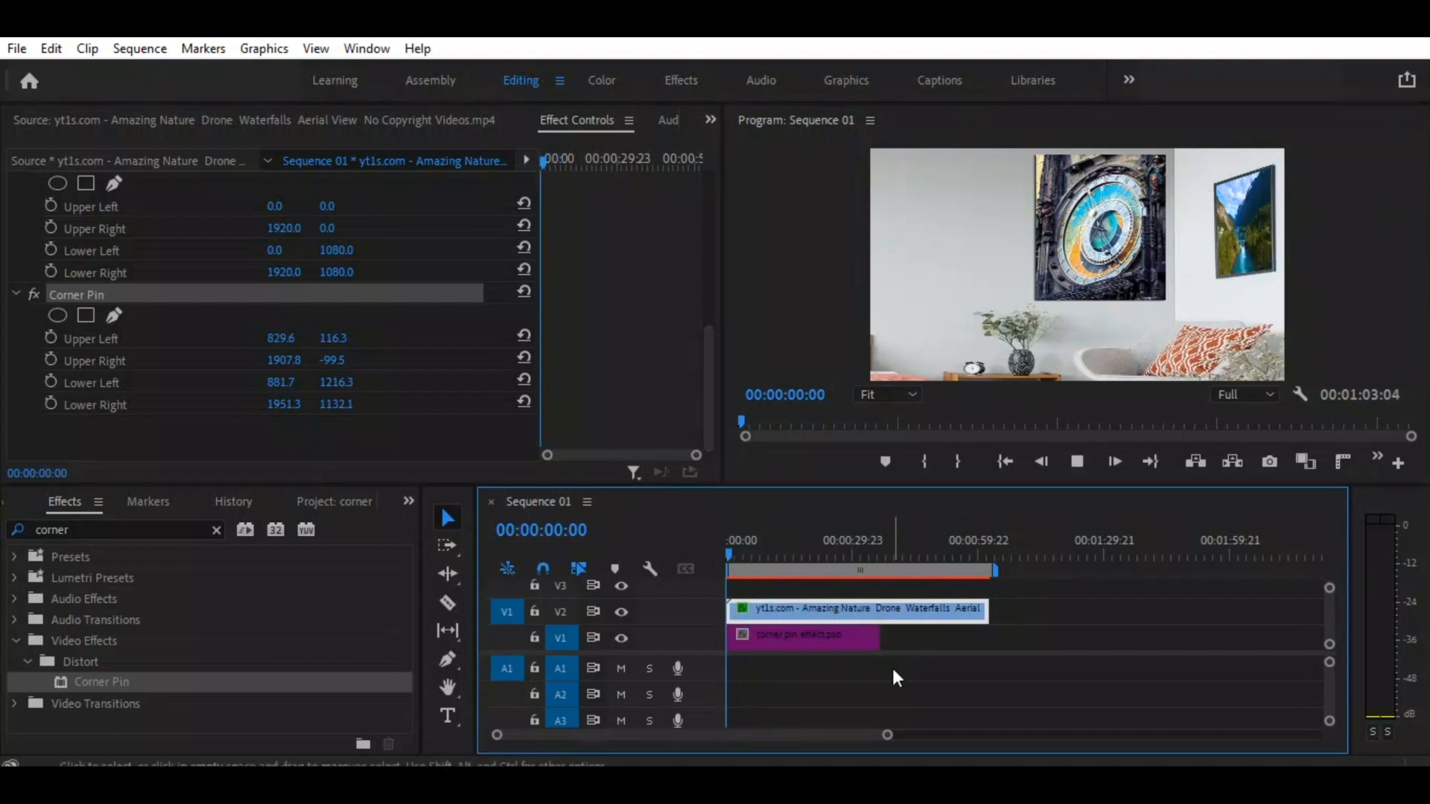
key("space")
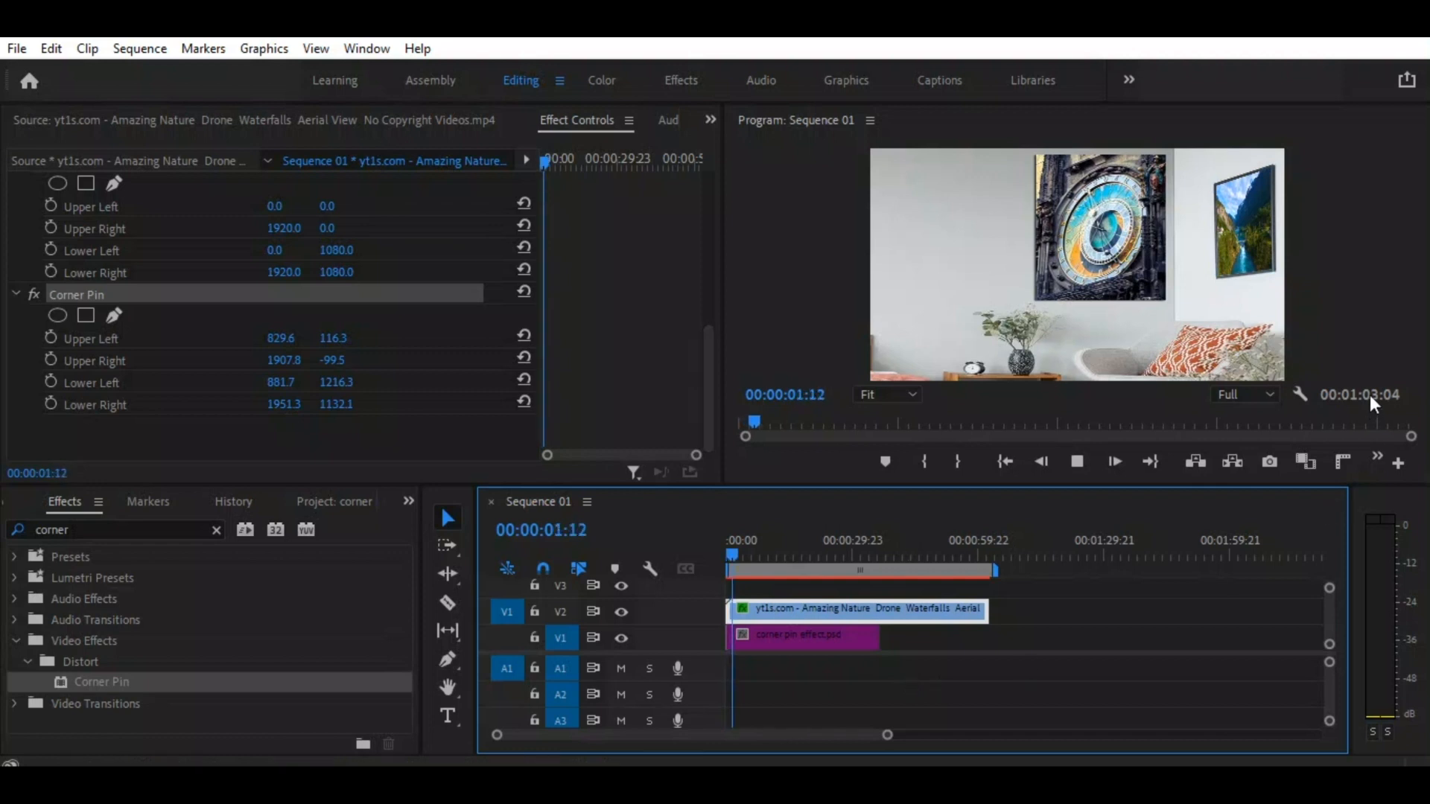